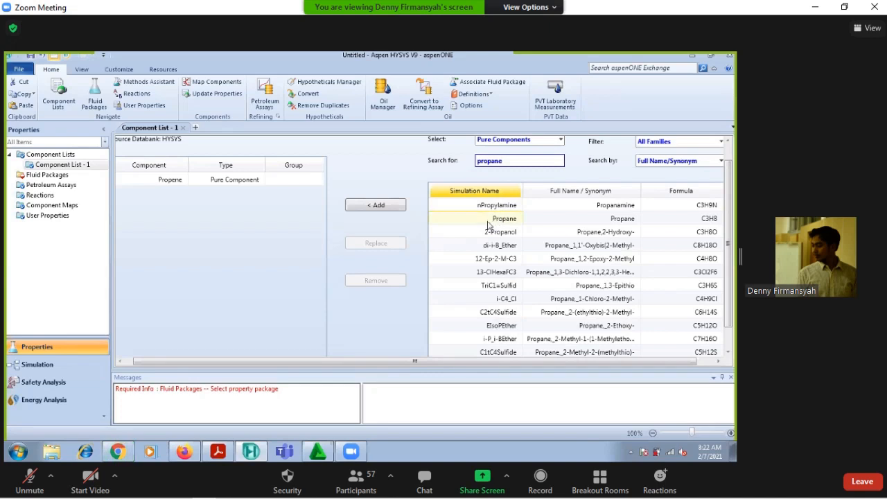
Clear the component search and add Propane to the component list.
{"action": "left_click", "coordinate": [524, 163]}
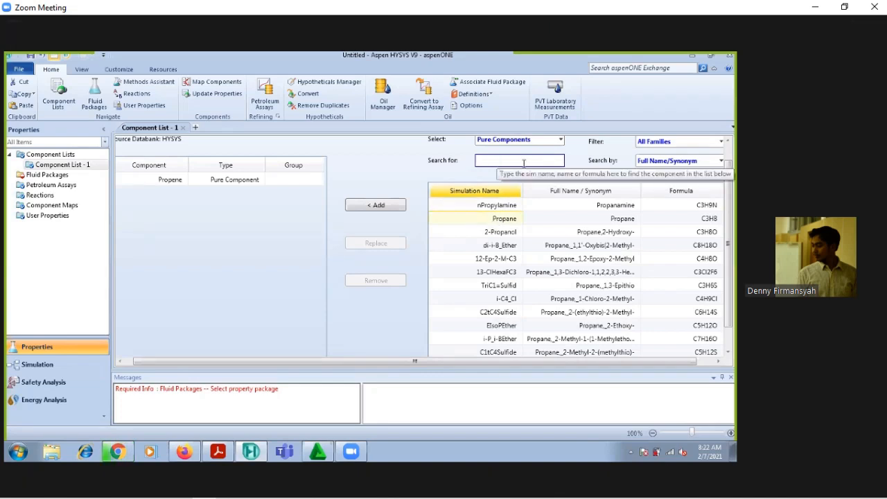
{"action": "left_click", "coordinate": [511, 235]}
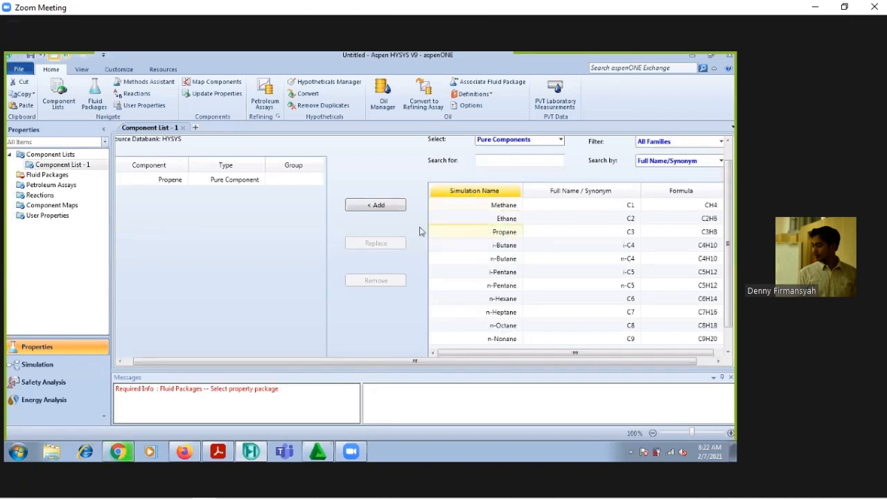
{"action": "left_click", "coordinate": [375, 205]}
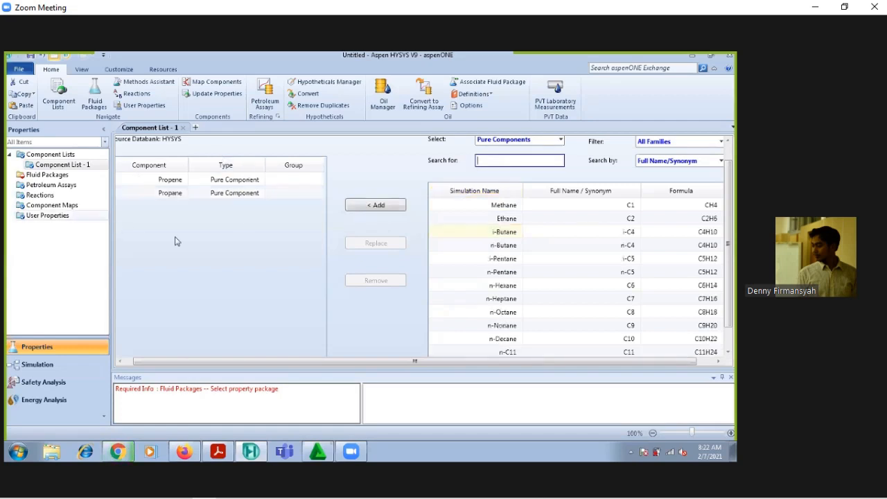
Add a fluid package for the component list and select Peng-Robinson as its property package.
{"action": "left_click", "coordinate": [77, 179]}
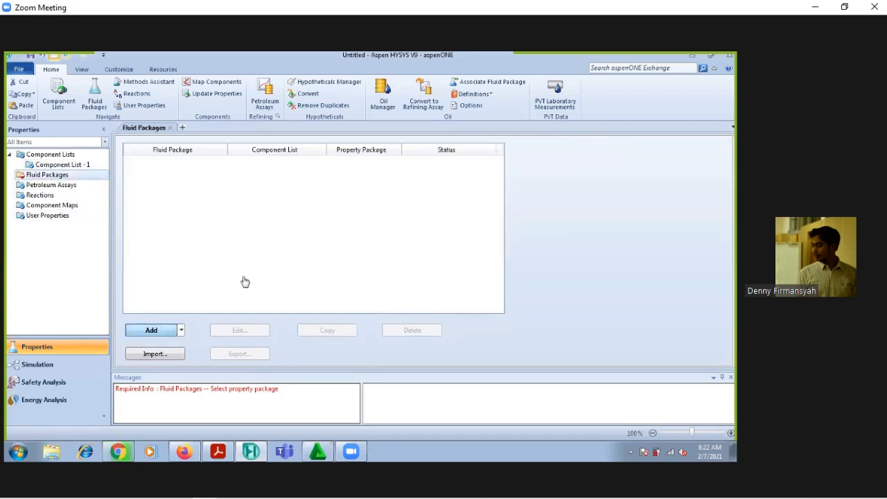
{"action": "left_click_drag", "start_coordinate": [225, 247], "coordinate": [200, 333]}
{"action": "scroll", "coordinate": [200, 333], "scroll_direction": "down", "scroll_amount": 5}
{"action": "left_click", "coordinate": [166, 250]}
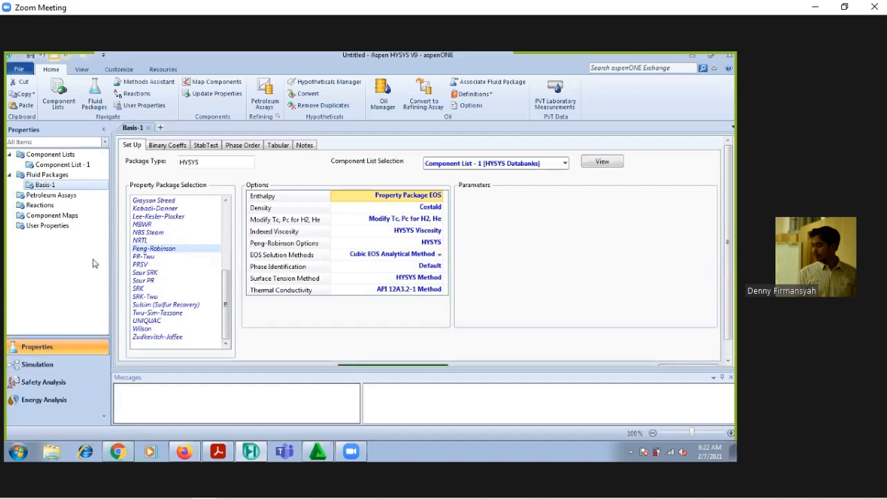
Place a material stream on the empty simulation flowsheet and name it Feed.
{"action": "left_click", "coordinate": [32, 366]}
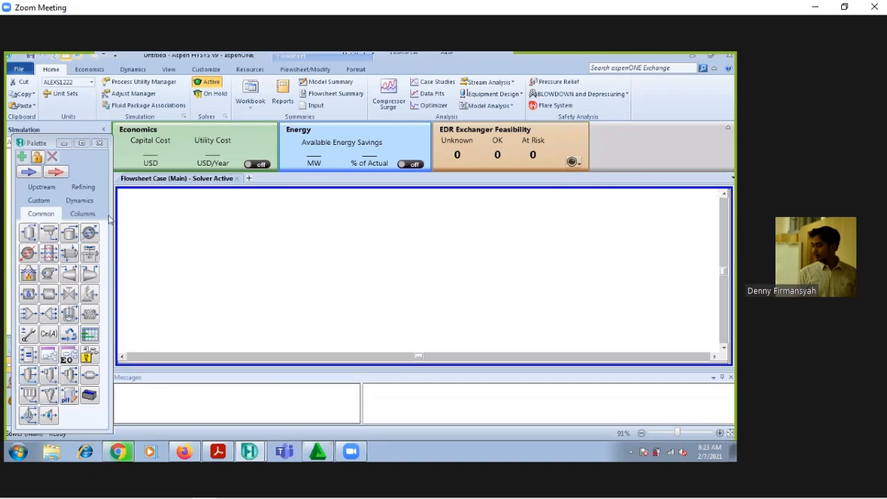
{"action": "left_click", "coordinate": [33, 173]}
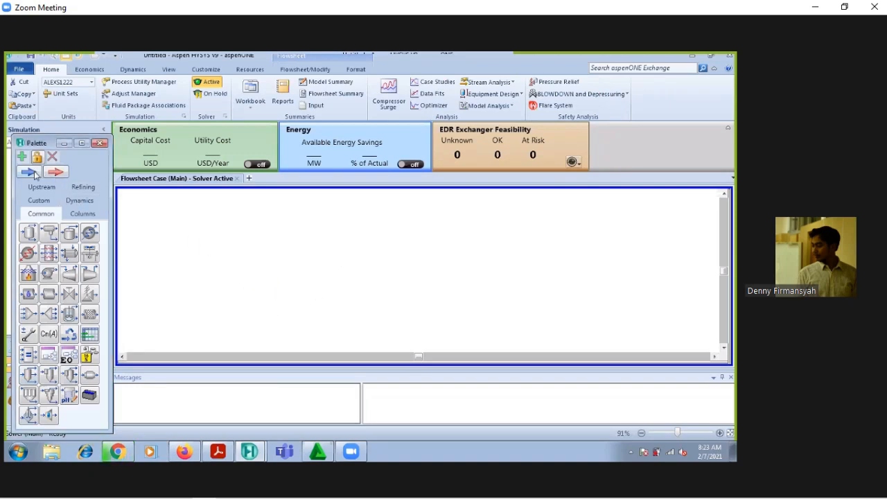
{"action": "left_click", "coordinate": [286, 268]}
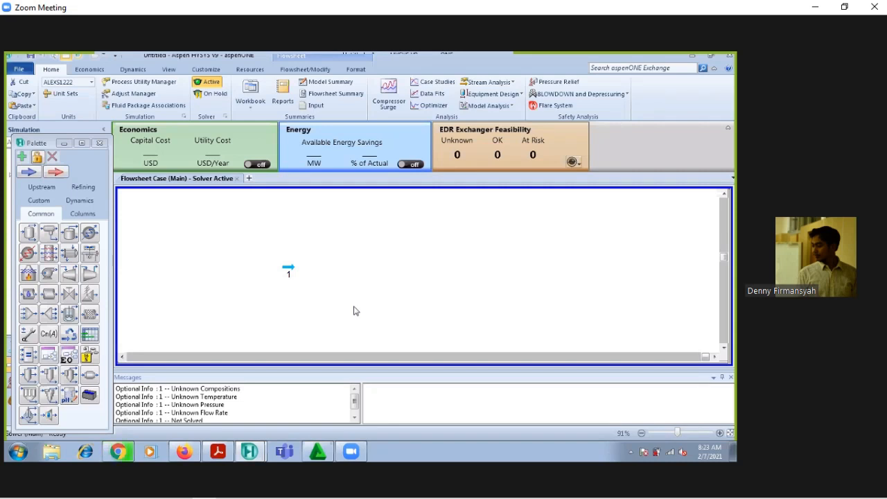
{"action": "left_click", "coordinate": [287, 270]}
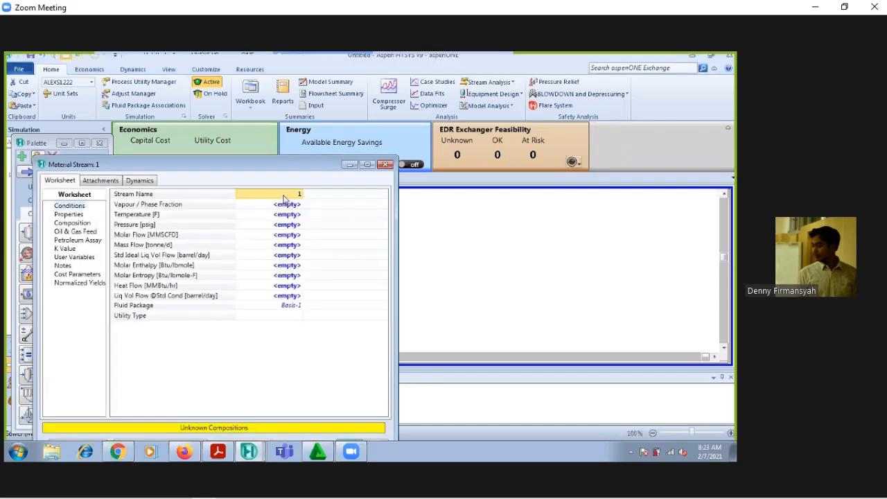
{"action": "type", "text": "Feed"}
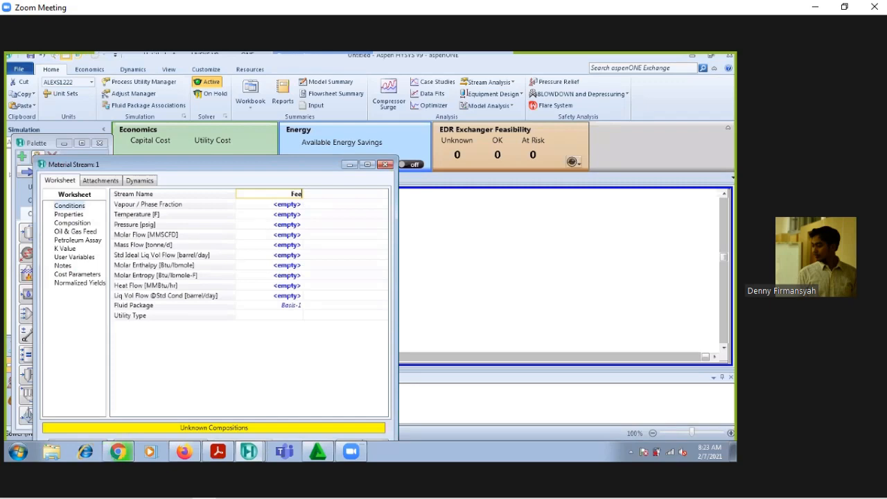
{"action": "key", "text": "Return"}
Check the feed conditions in the distillation case PDF in Acrobat Reader, and switch the HYSYS unit set to SI.
{"action": "left_click", "coordinate": [218, 451]}
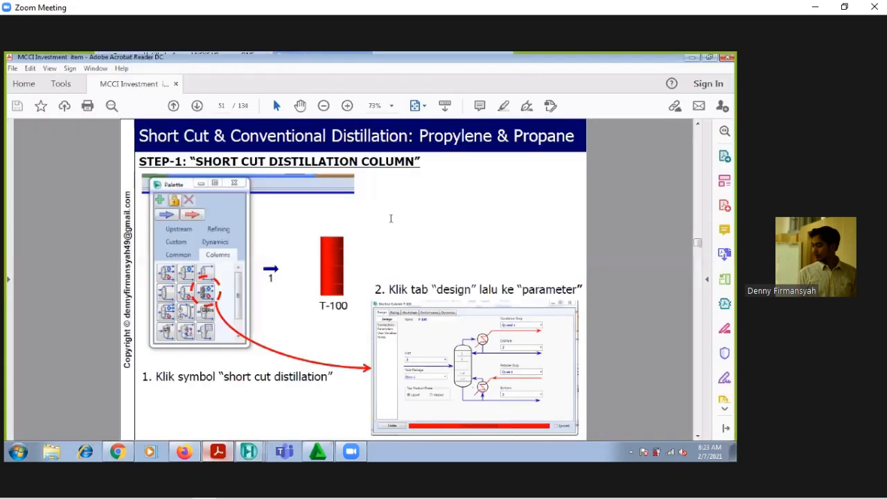
{"action": "scroll", "coordinate": [376, 208], "scroll_direction": "up", "scroll_amount": 2}
{"action": "scroll", "coordinate": [477, 338], "scroll_direction": "up", "scroll_amount": 2}
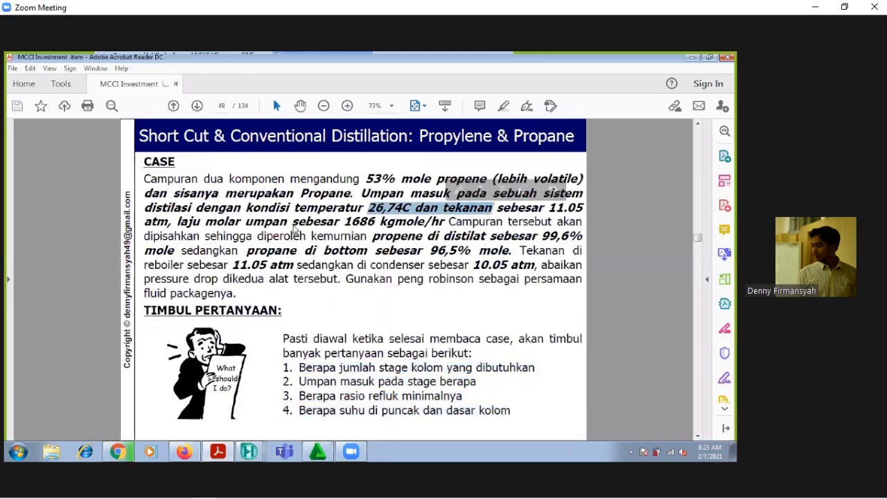
{"action": "key", "text": "alt+Tab"}
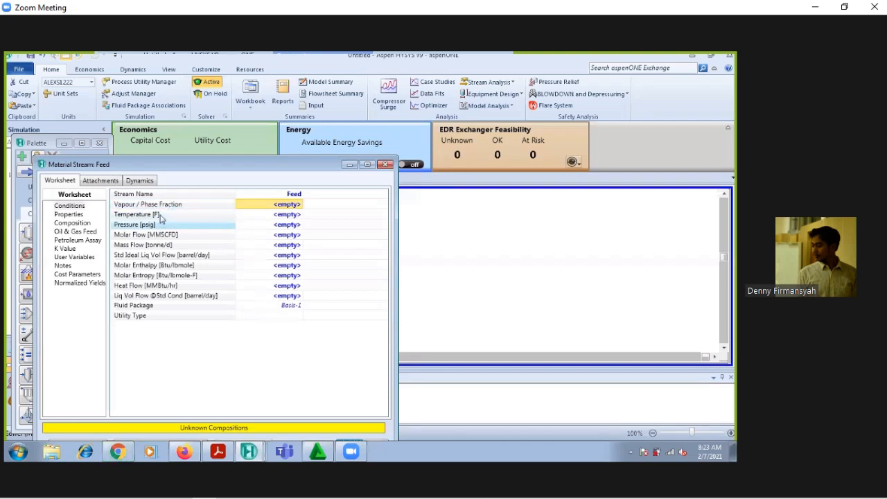
{"action": "left_click", "coordinate": [91, 83]}
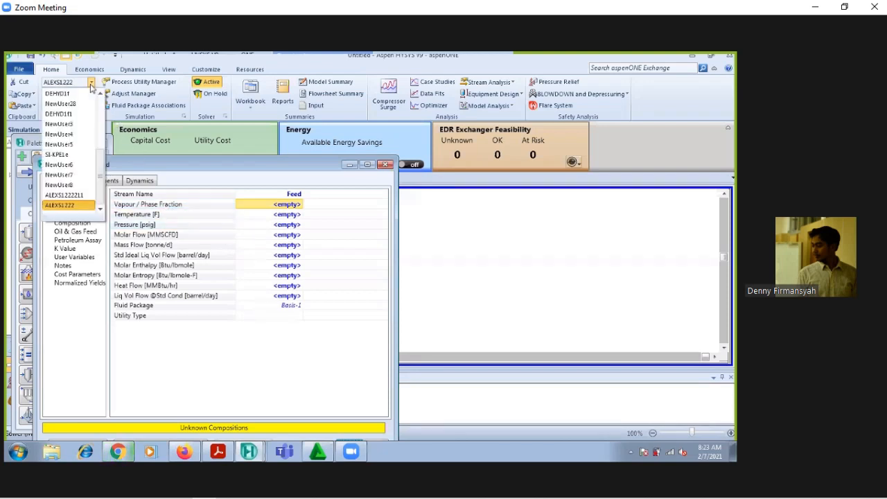
{"action": "scroll", "coordinate": [103, 139], "scroll_direction": "up", "scroll_amount": 4}
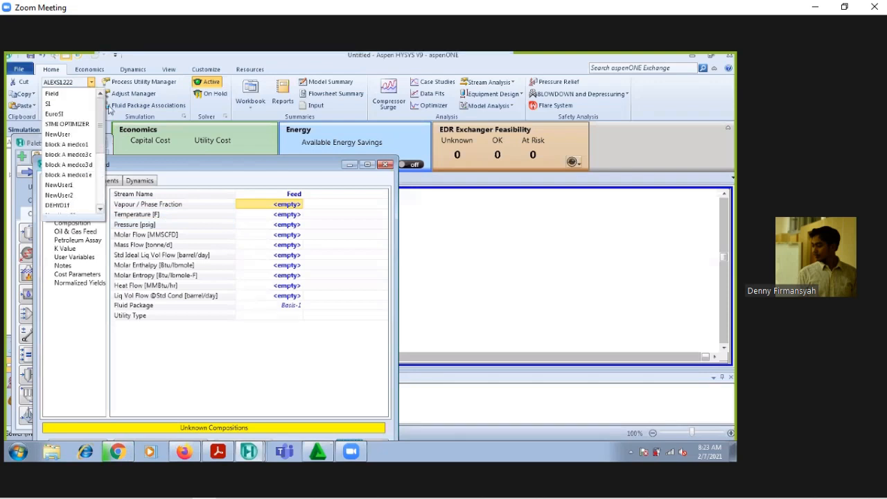
{"action": "left_click", "coordinate": [62, 104]}
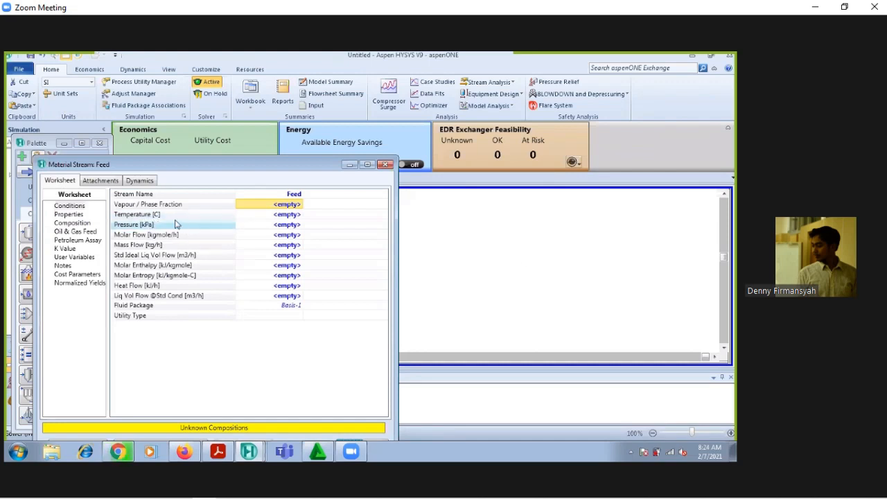
Open the unit sets and copy the SI set to create a new editable custom unit set.
{"action": "left_click", "coordinate": [66, 96]}
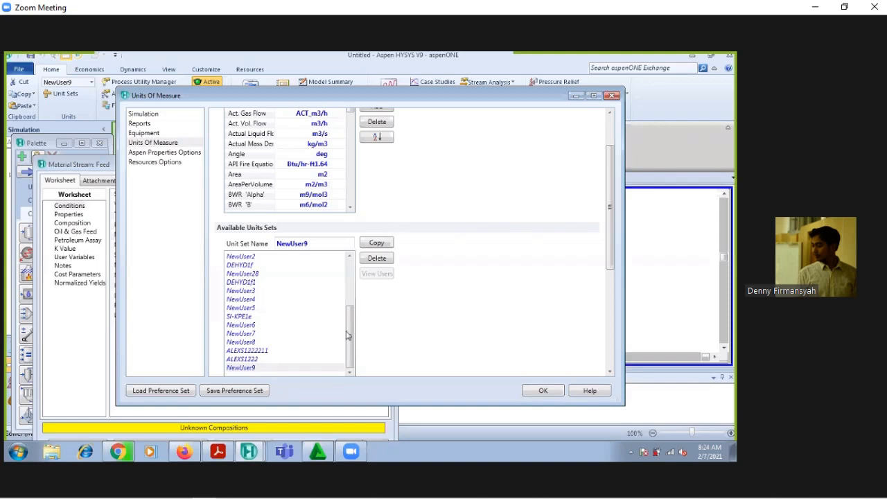
{"action": "key", "text": "Up"}
{"action": "key", "text": "Down"}
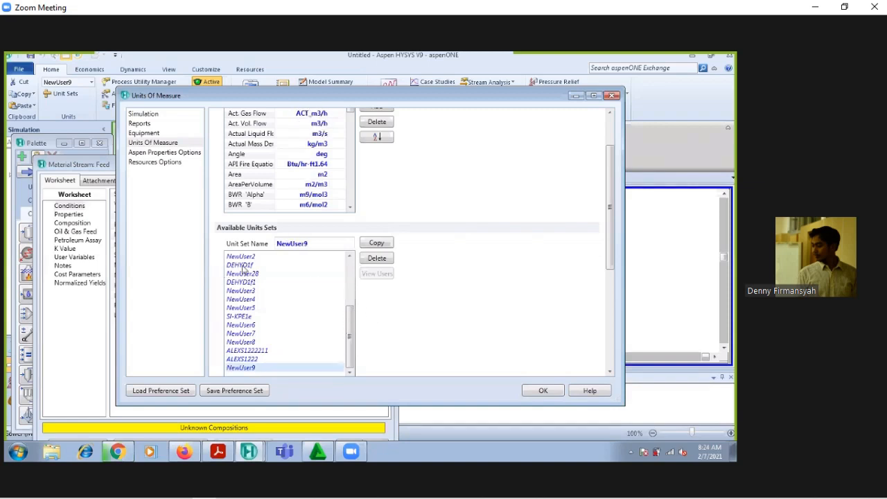
{"action": "scroll", "coordinate": [237, 268], "scroll_direction": "up", "scroll_amount": 4}
{"action": "left_click", "coordinate": [237, 267]}
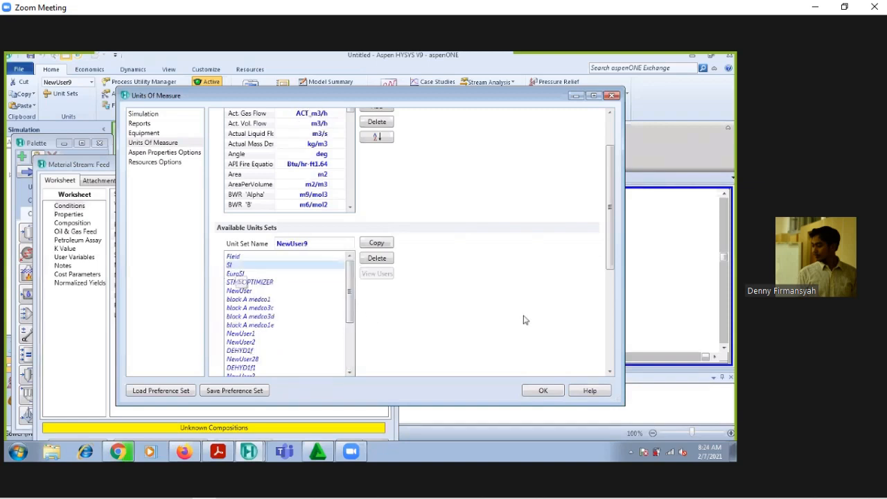
{"action": "left_click", "coordinate": [389, 245]}
{"action": "scroll", "coordinate": [342, 333], "scroll_direction": "down", "scroll_amount": 5}
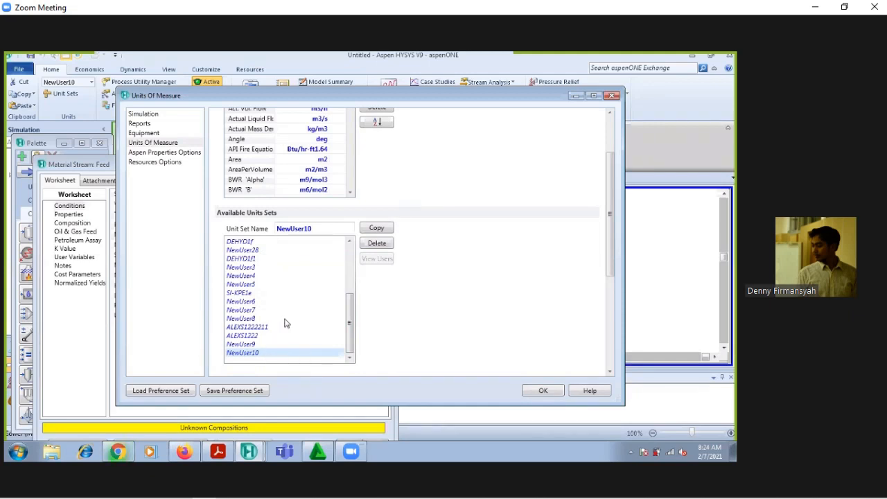
Set the Pressure display unit of the new unit set to atm.
{"action": "scroll", "coordinate": [349, 187], "scroll_direction": "up", "scroll_amount": 1}
{"action": "scroll", "coordinate": [349, 186], "scroll_direction": "up", "scroll_amount": 1}
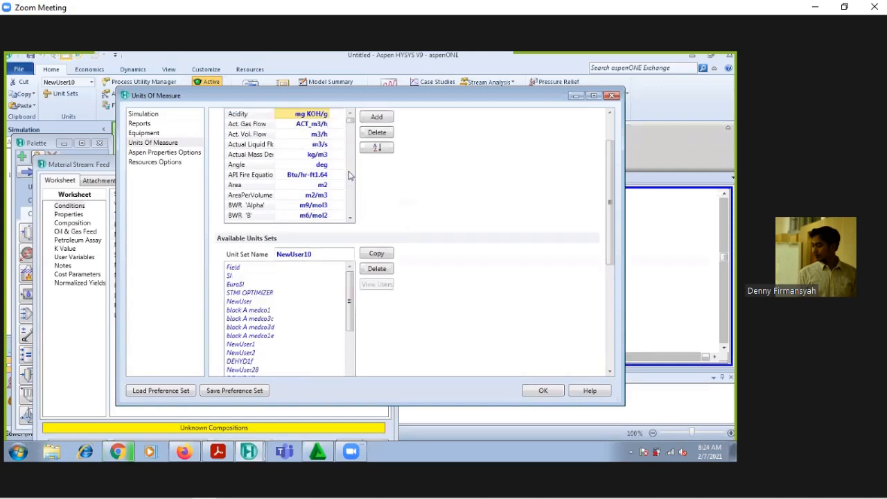
{"action": "scroll", "coordinate": [351, 187], "scroll_direction": "up", "scroll_amount": 1}
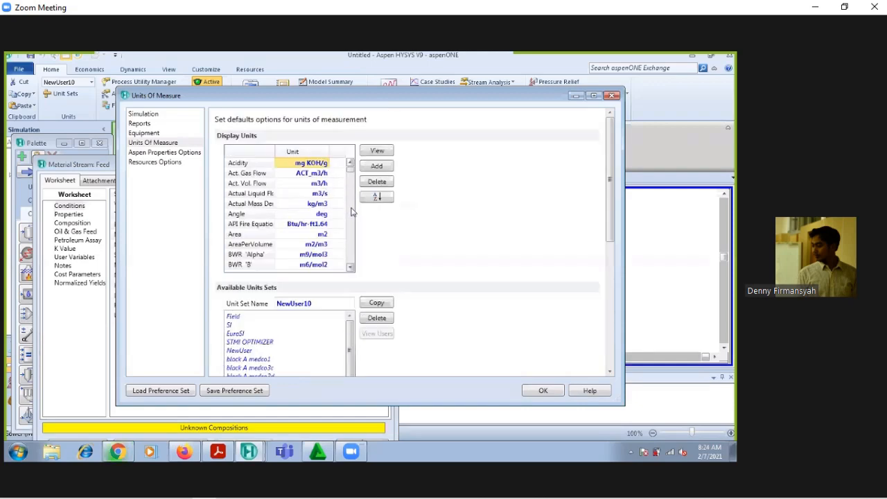
{"action": "scroll", "coordinate": [352, 212], "scroll_direction": "down", "scroll_amount": 5}
{"action": "scroll", "coordinate": [350, 219], "scroll_direction": "down", "scroll_amount": 6}
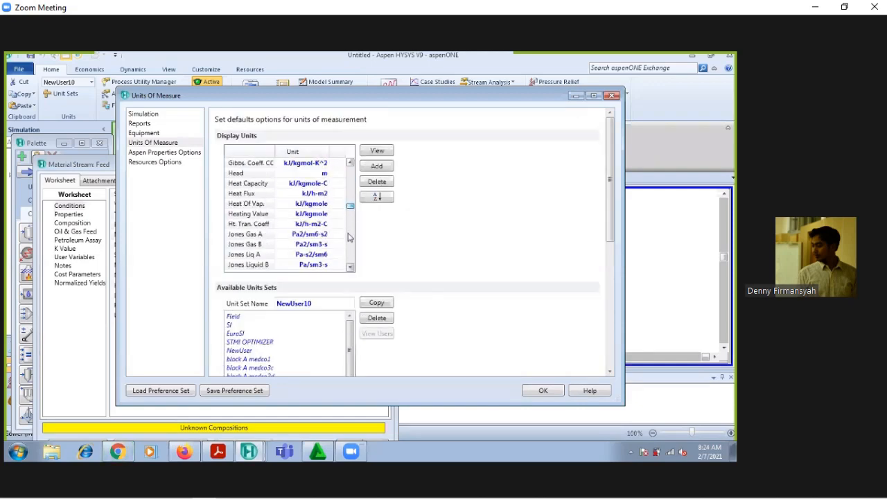
{"action": "scroll", "coordinate": [349, 238], "scroll_direction": "down", "scroll_amount": 6}
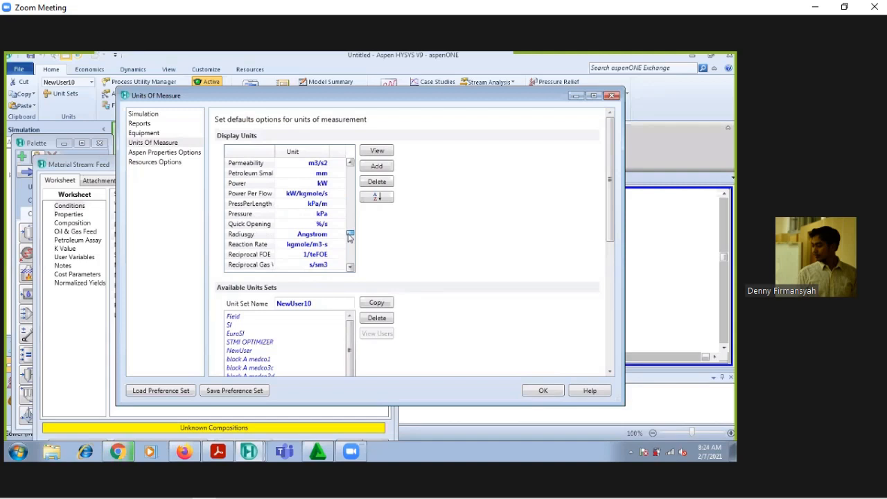
{"action": "left_click", "coordinate": [323, 214]}
{"action": "left_click", "coordinate": [300, 289]}
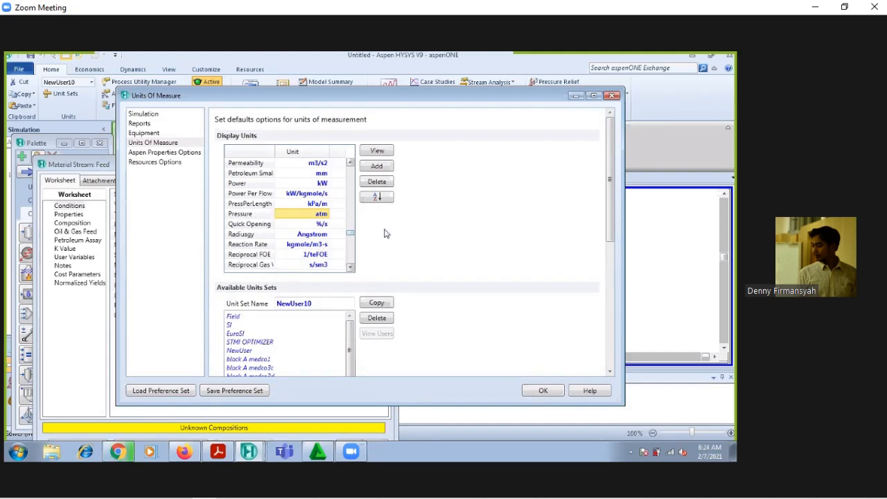
Review the custom set's display units down to Pressure and accept the units of measure settings.
{"action": "scroll", "coordinate": [332, 221], "scroll_direction": "up", "scroll_amount": 20}
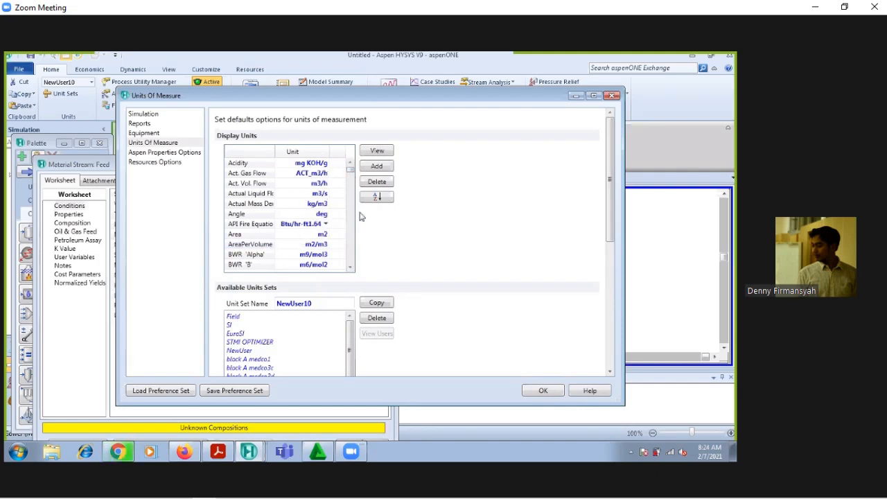
{"action": "scroll", "coordinate": [352, 191], "scroll_direction": "down", "scroll_amount": 5}
{"action": "scroll", "coordinate": [356, 197], "scroll_direction": "down", "scroll_amount": 12}
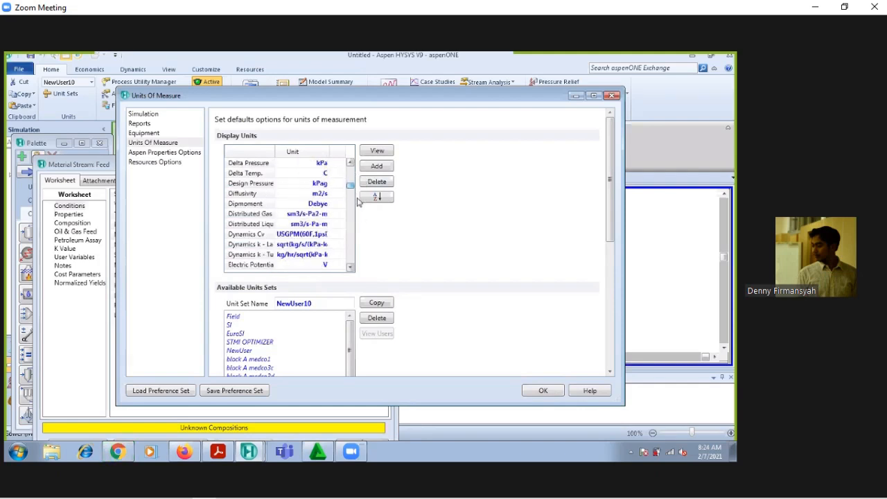
{"action": "scroll", "coordinate": [358, 222], "scroll_direction": "down", "scroll_amount": 12}
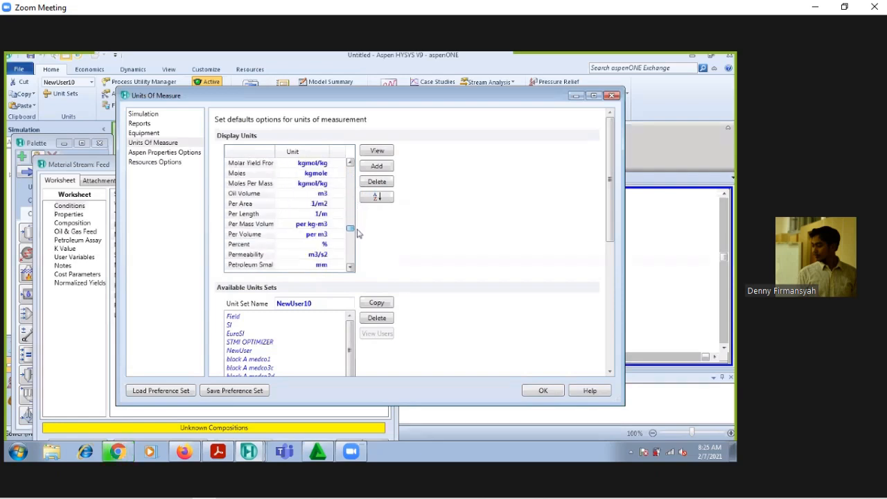
{"action": "scroll", "coordinate": [359, 237], "scroll_direction": "down", "scroll_amount": 4}
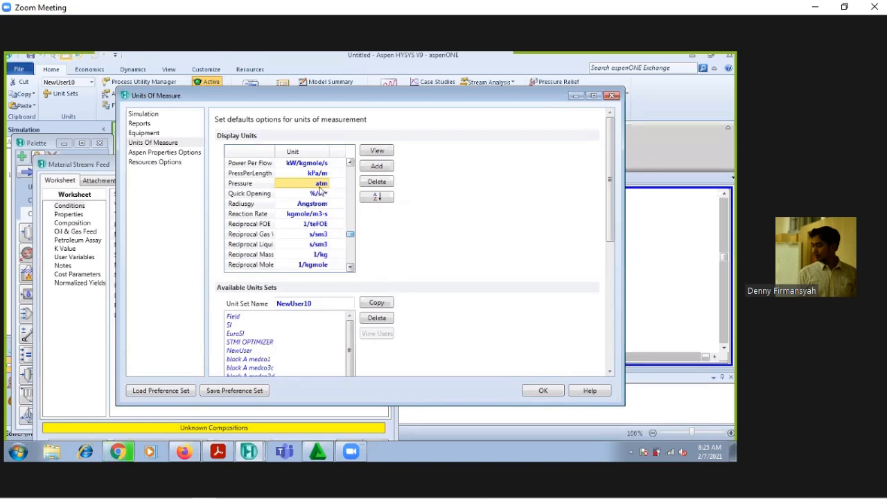
{"action": "left_click", "coordinate": [549, 391]}
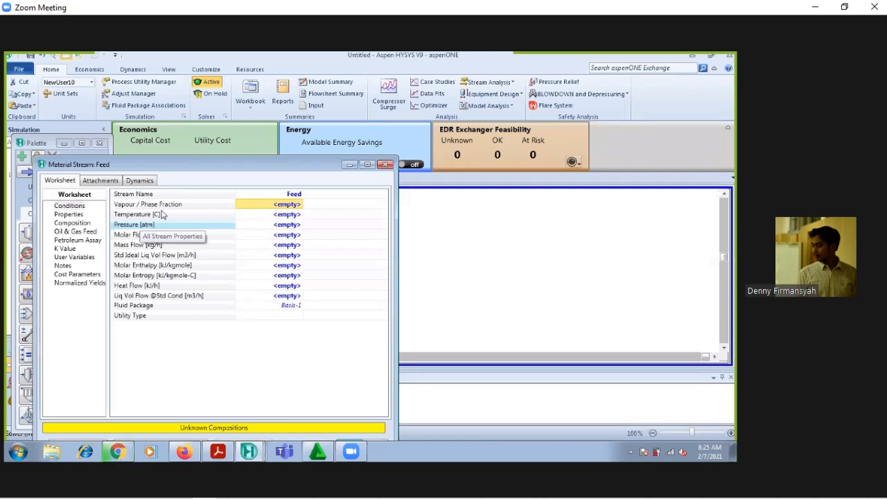
Reopen the unit sets, check the SI set, and reselect the custom set NewUser10.
{"action": "left_click", "coordinate": [78, 99]}
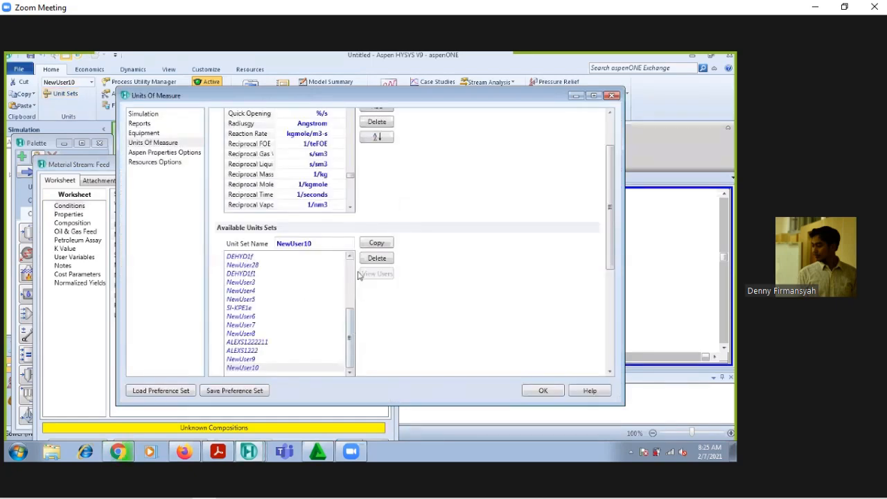
{"action": "left_click", "coordinate": [351, 289]}
{"action": "left_click", "coordinate": [237, 267]}
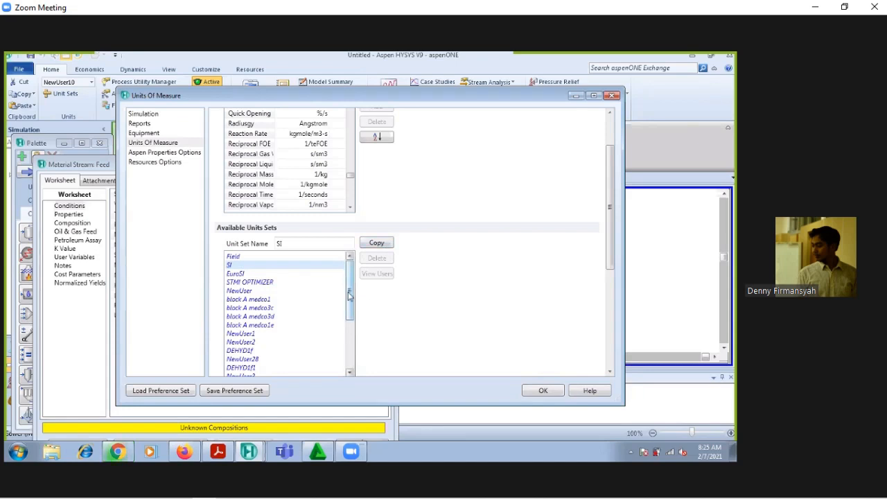
{"action": "left_click_drag", "start_coordinate": [350, 293], "coordinate": [344, 357]}
{"action": "left_click", "coordinate": [255, 368]}
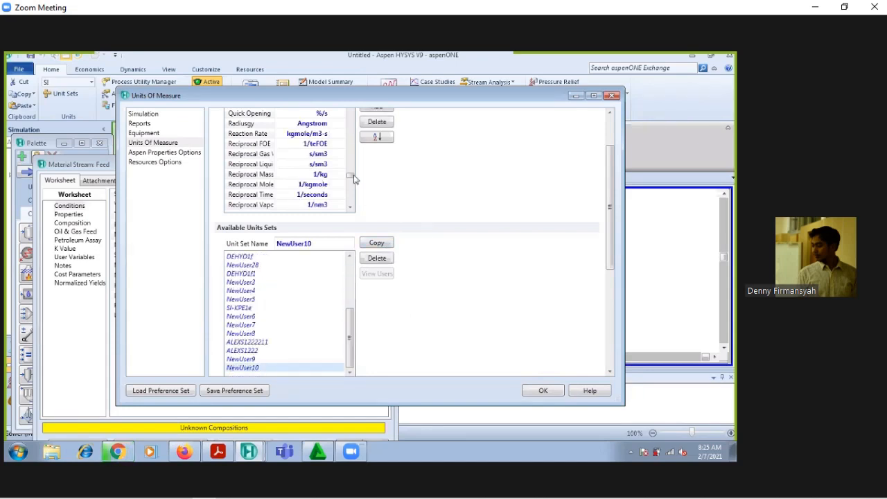
Look through the display units of NewUser10 from the start of the list and close the units of measure settings.
{"action": "left_click_drag", "start_coordinate": [351, 175], "coordinate": [347, 106]}
{"action": "scroll", "coordinate": [268, 113], "scroll_direction": "up", "scroll_amount": 5}
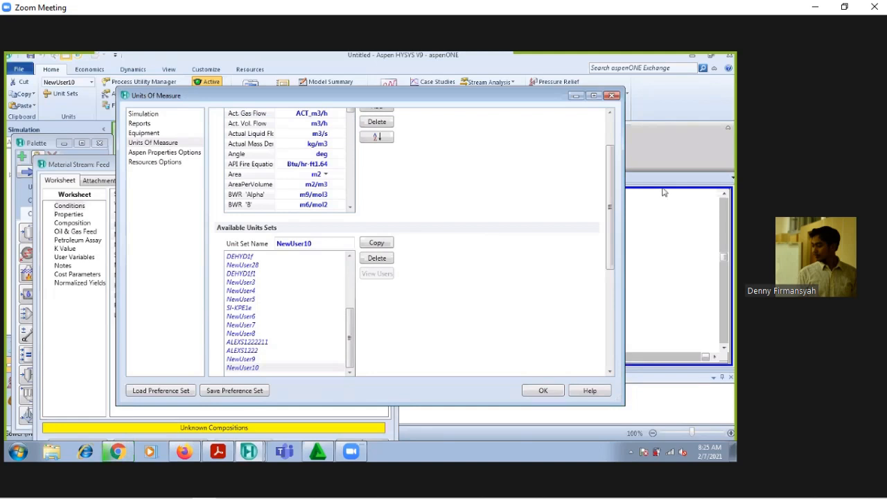
{"action": "scroll", "coordinate": [489, 167], "scroll_direction": "up", "scroll_amount": 2}
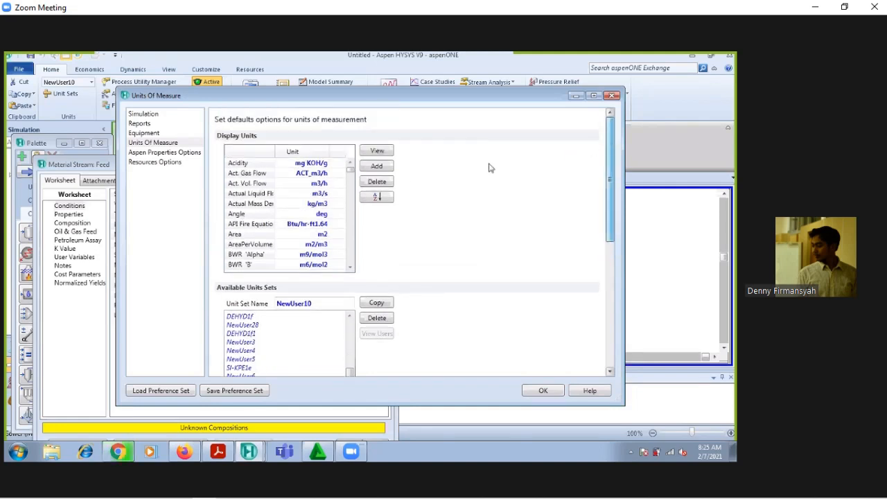
{"action": "left_click", "coordinate": [348, 181]}
{"action": "left_click", "coordinate": [349, 184]}
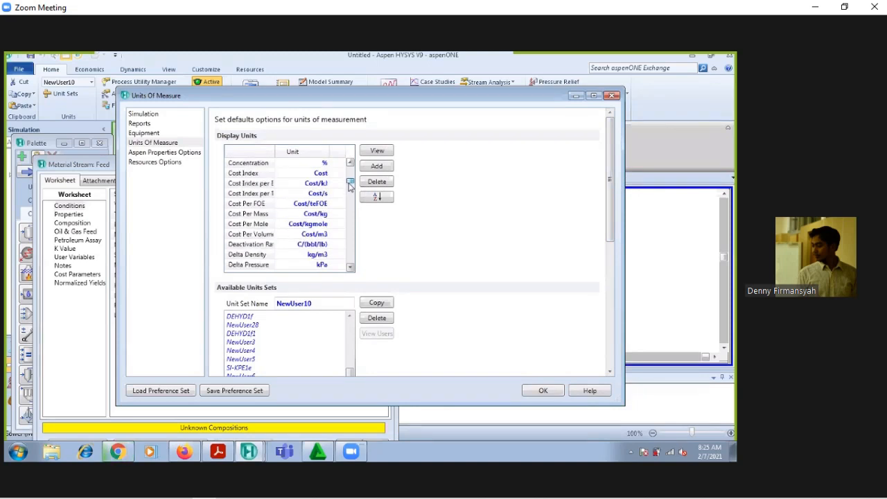
{"action": "left_click_drag", "start_coordinate": [349, 186], "coordinate": [352, 175]}
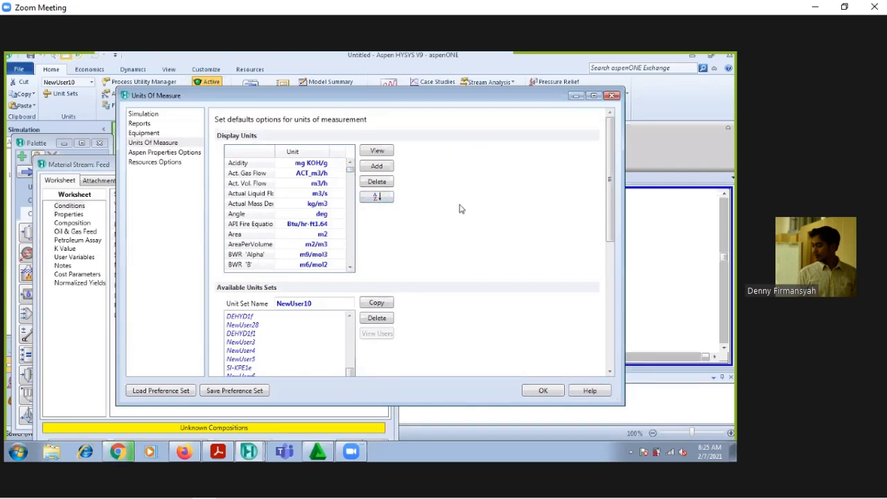
{"action": "left_click", "coordinate": [592, 396]}
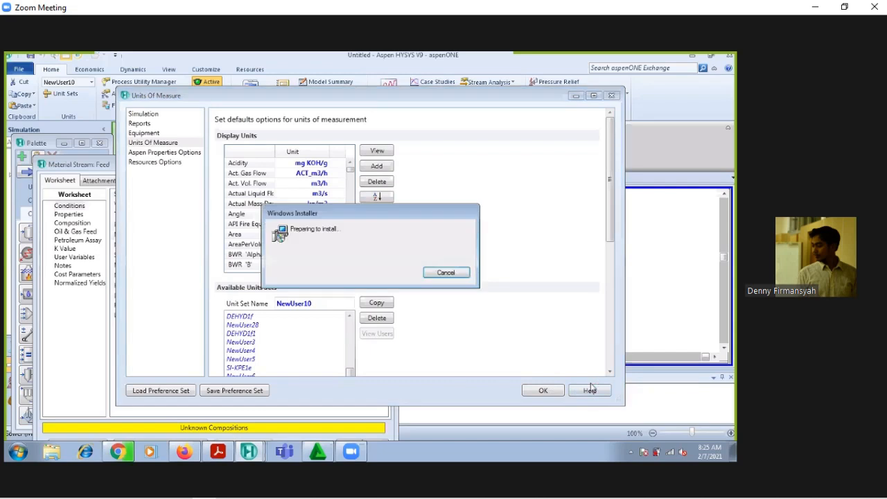
{"action": "left_click", "coordinate": [452, 276]}
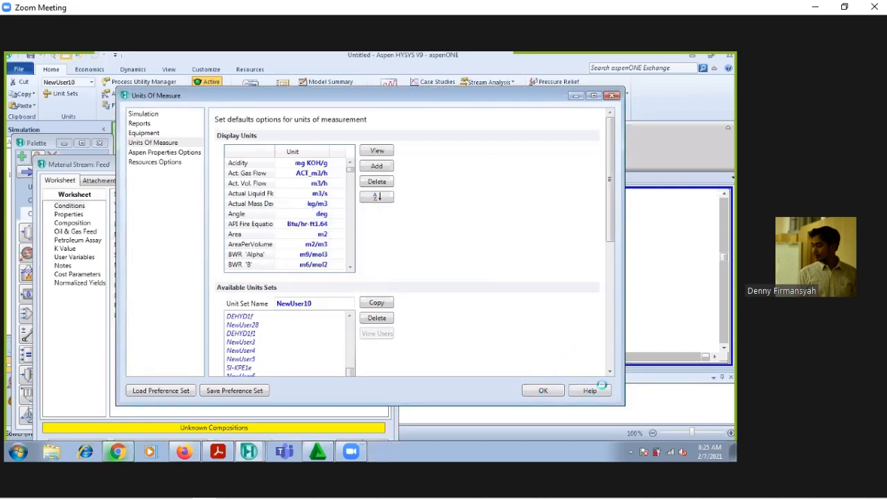
{"action": "left_click", "coordinate": [543, 131]}
{"action": "left_click", "coordinate": [540, 392]}
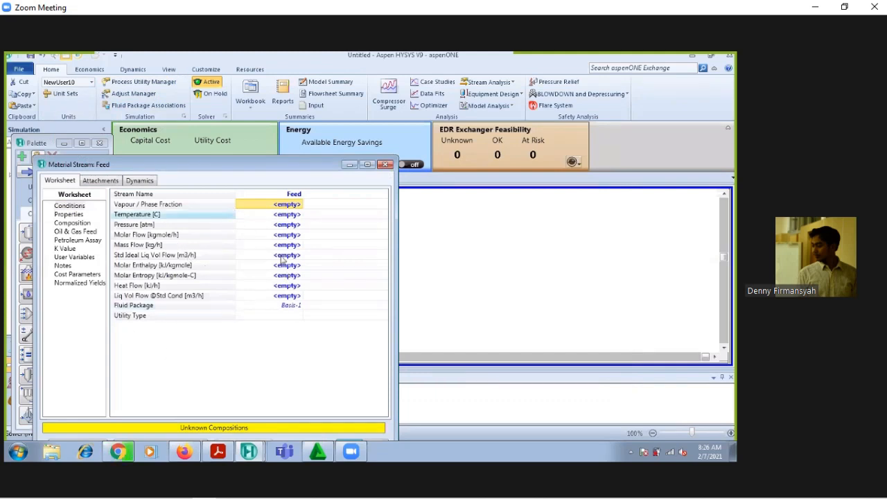
Set the Feed stream's temperature to 26.74 C and its pressure to 11.05 atm, consulting the case PDF for the values.
{"action": "left_click", "coordinate": [217, 453]}
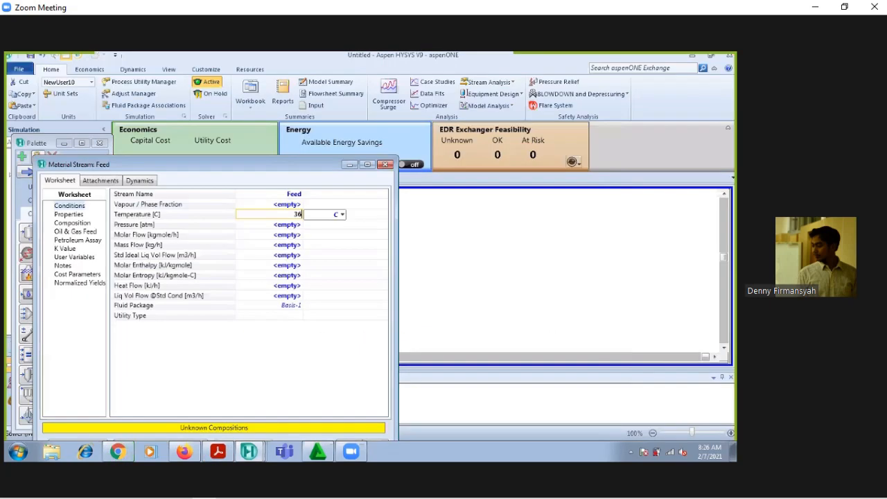
{"action": "type", "text": ".74"}
{"action": "left_click", "coordinate": [279, 221]}
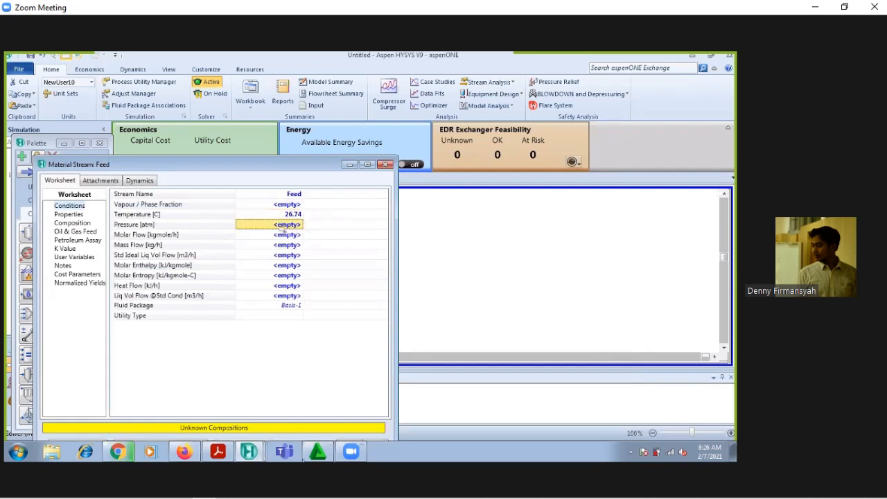
{"action": "left_click", "coordinate": [219, 452]}
{"action": "left_click", "coordinate": [219, 452]}
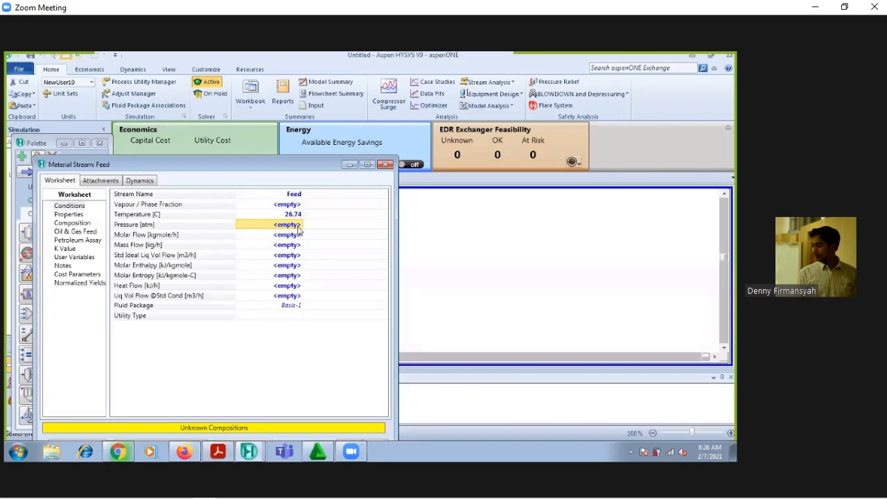
{"action": "type", "text": "11.05"}
{"action": "key", "text": "Return"}
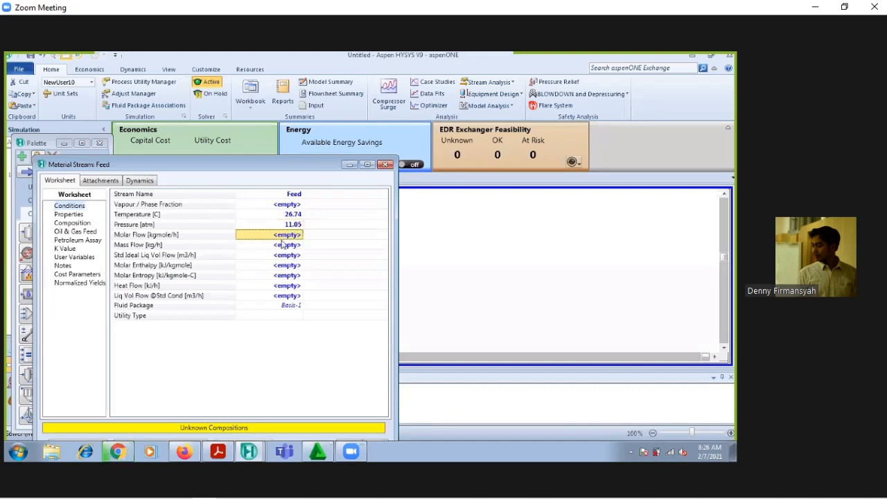
Check the feed rate in the case PDF and set the Feed stream's molar flow to 1686 kgmole/h.
{"action": "left_click", "coordinate": [221, 452]}
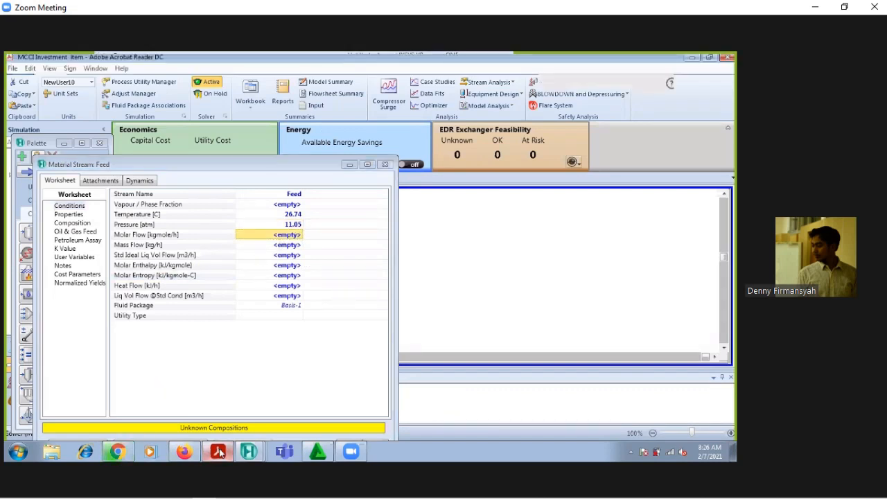
{"action": "left_click", "coordinate": [286, 236]}
{"action": "type", "text": "16"}
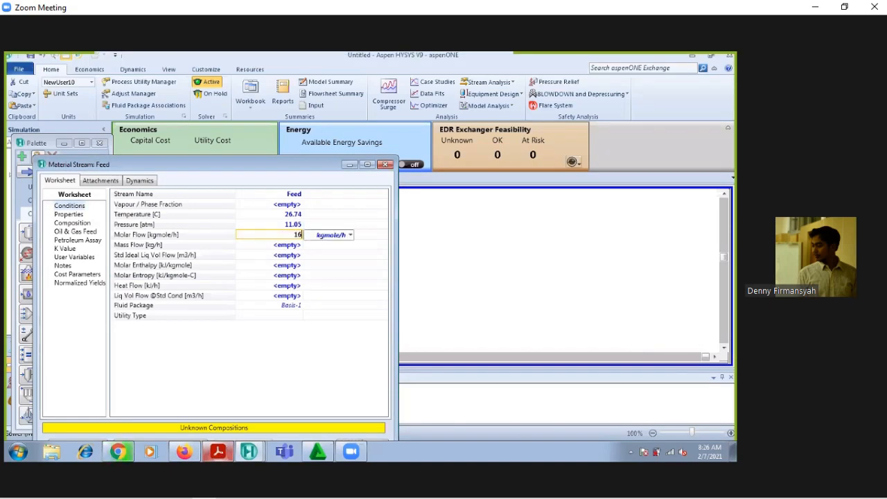
{"action": "type", "text": "86"}
{"action": "key", "text": "Return"}
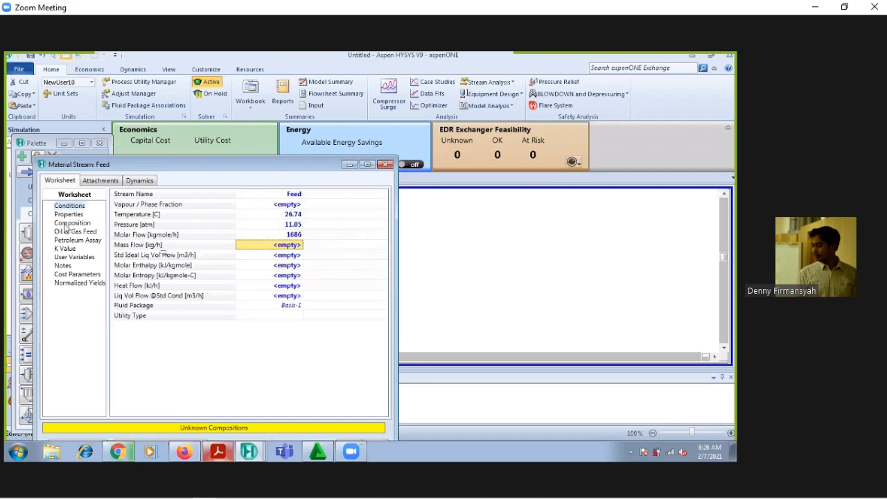
Enter the Feed composition on a mole fraction basis with 53 for Propene and 47 for Propane, check the stream conditions, and close the stream.
{"action": "left_click", "coordinate": [64, 224]}
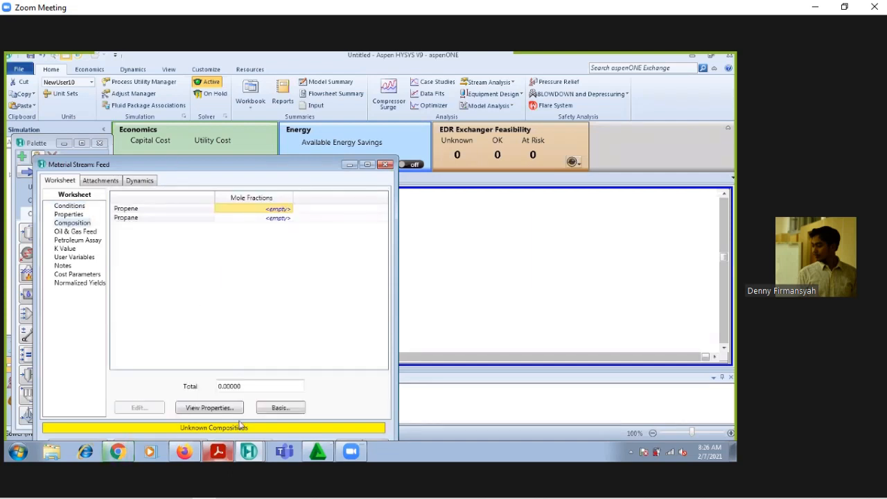
{"action": "left_click", "coordinate": [207, 408]}
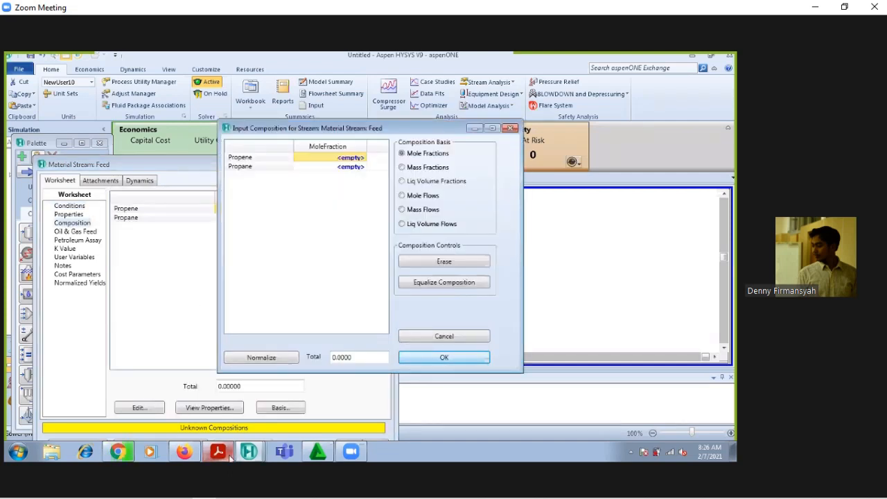
{"action": "left_click", "coordinate": [347, 159]}
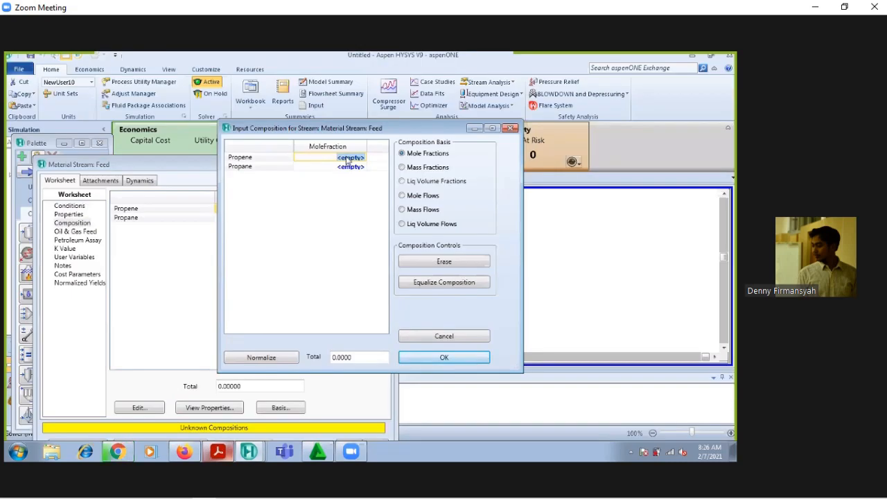
{"action": "type", "text": "53"}
{"action": "key", "text": "Return"}
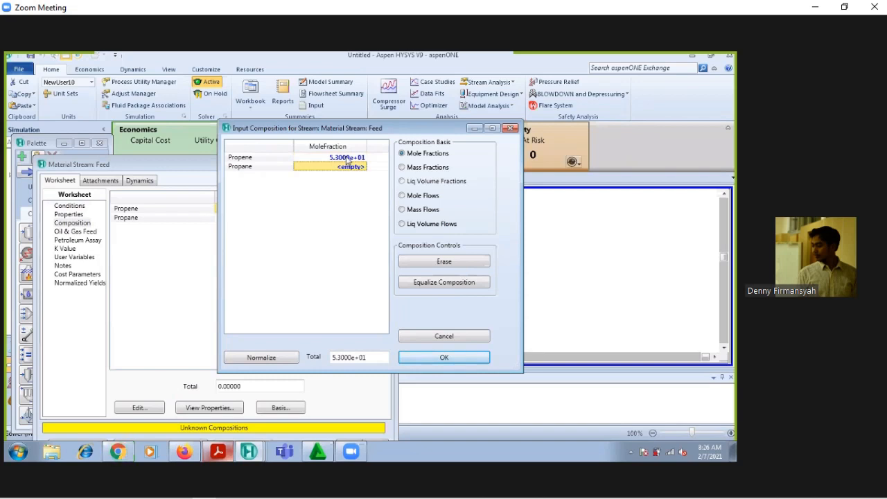
{"action": "type", "text": "47"}
{"action": "key", "text": "Return"}
{"action": "left_click", "coordinate": [444, 357]}
{"action": "left_click", "coordinate": [69, 206]}
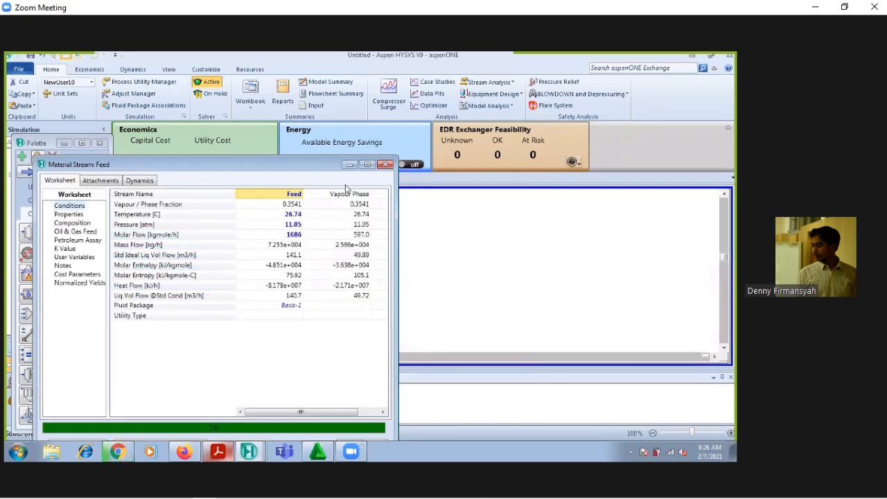
{"action": "left_click", "coordinate": [385, 164]}
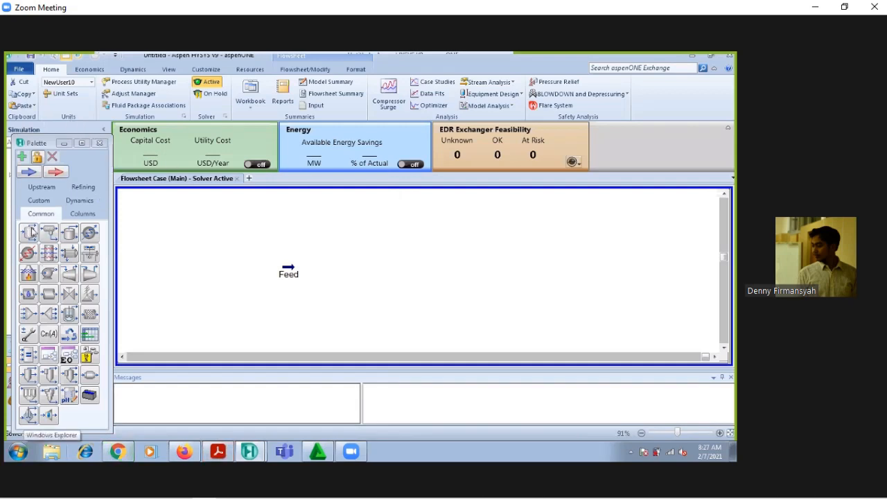
Add a Short Cut Distillation column to the flowsheet beside the Feed stream.
{"action": "left_click", "coordinate": [79, 214]}
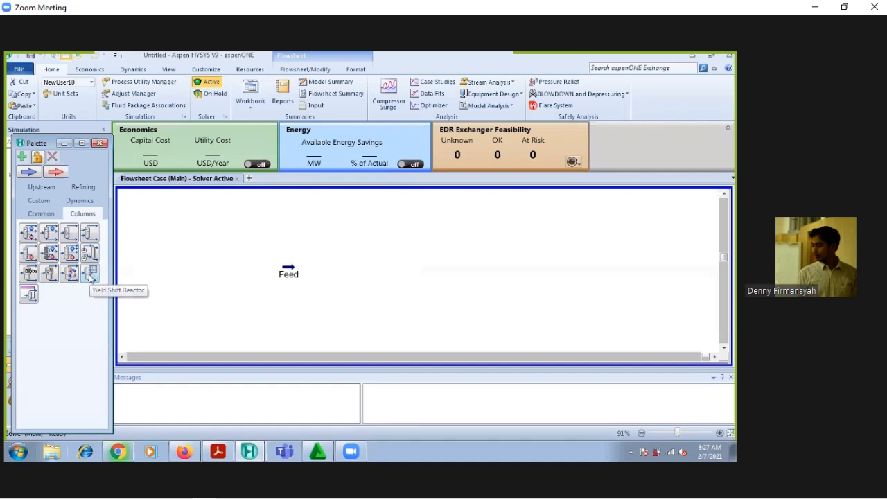
{"action": "left_click", "coordinate": [26, 297]}
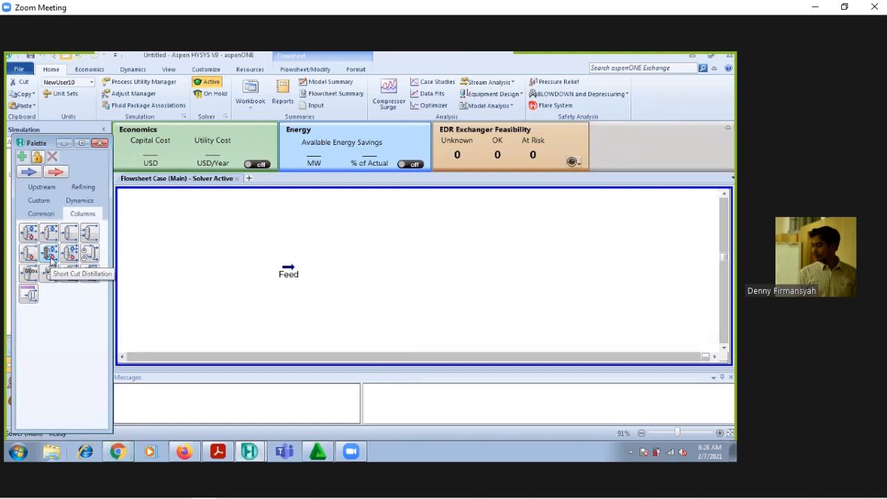
{"action": "left_click_drag", "start_coordinate": [50, 258], "coordinate": [337, 298]}
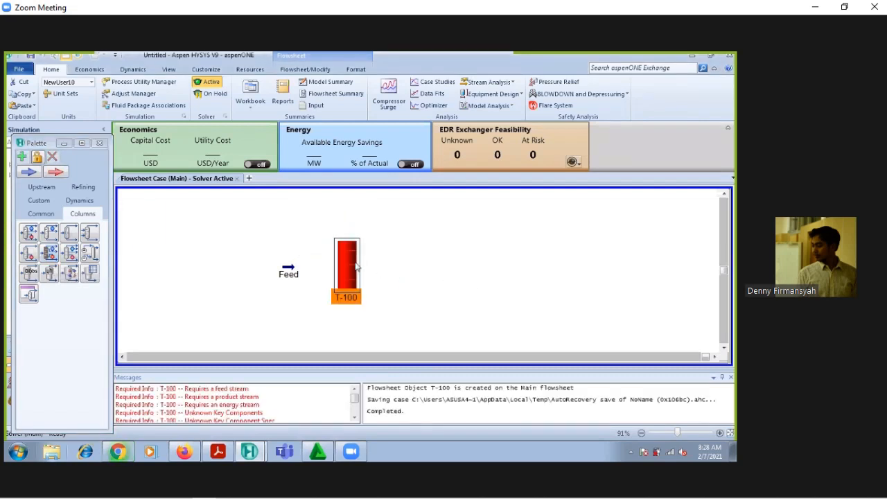
Name the shortcut column Short Cut and connect Feed as its inlet stream.
{"action": "double_click", "coordinate": [347, 250]}
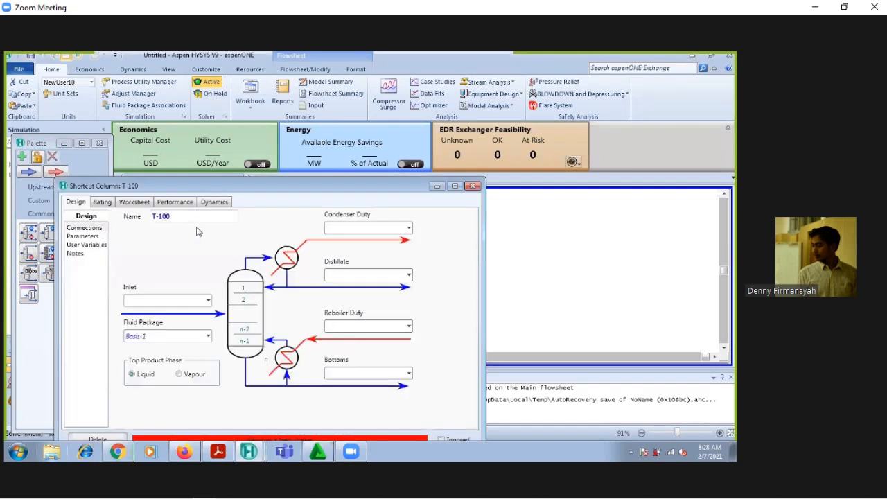
{"action": "left_click", "coordinate": [196, 219]}
{"action": "type", "text": "S"}
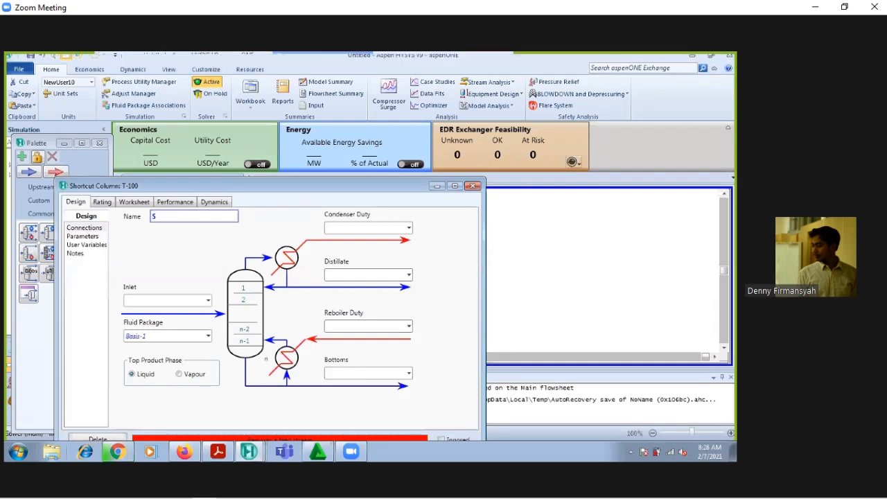
{"action": "type", "text": "hort C"}
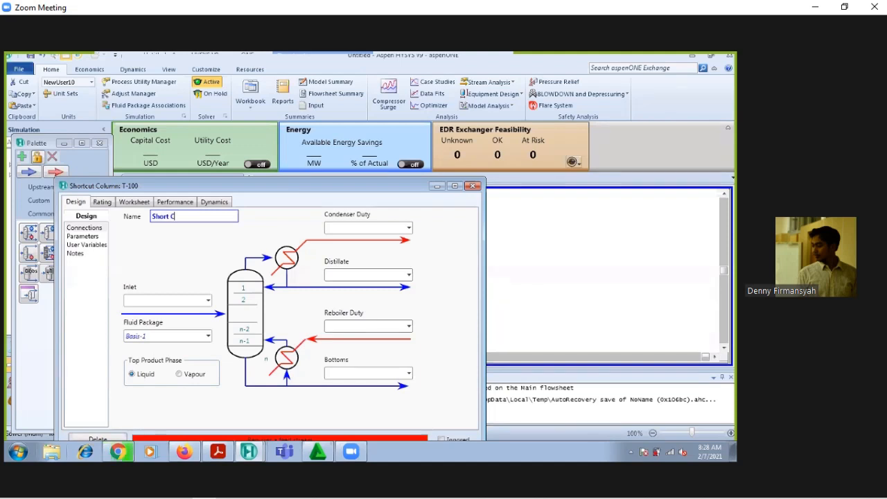
{"action": "type", "text": "ut"}
{"action": "key", "text": "Return"}
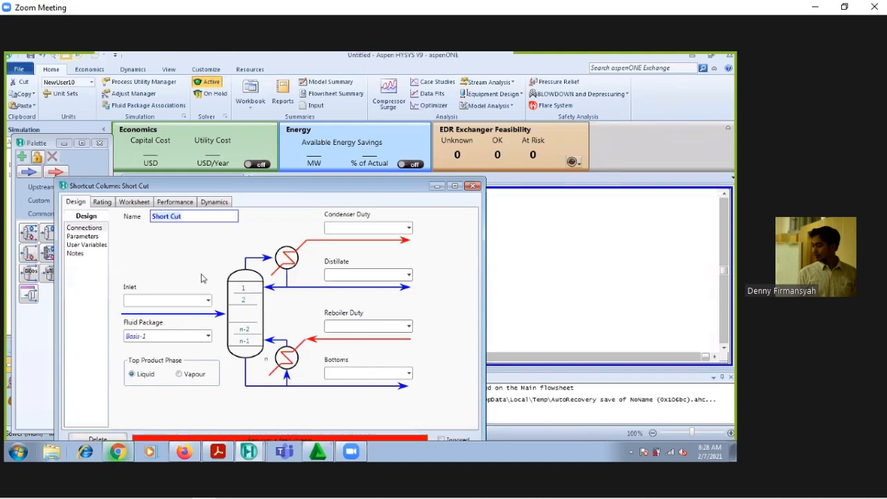
{"action": "left_click", "coordinate": [208, 300]}
{"action": "left_click", "coordinate": [197, 313]}
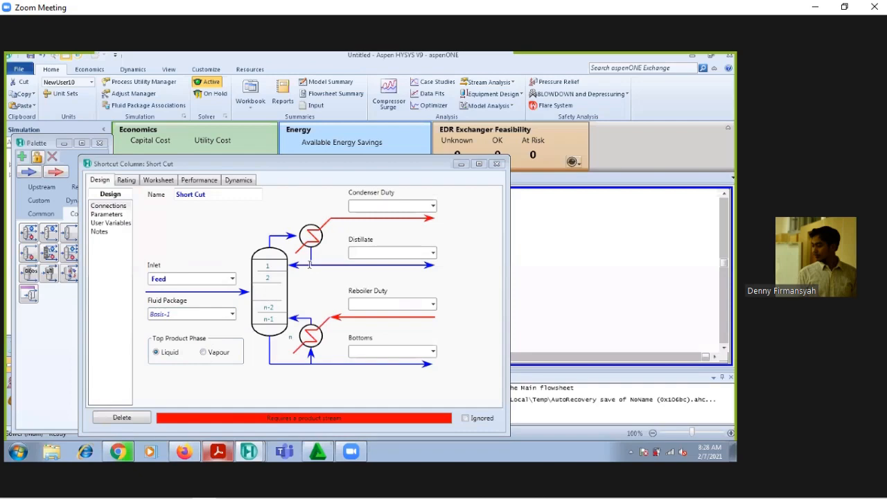
Switch to Acrobat Reader and review the distillation case's product purities, column pressures, and solution slides.
{"action": "key", "text": "alt+Tab"}
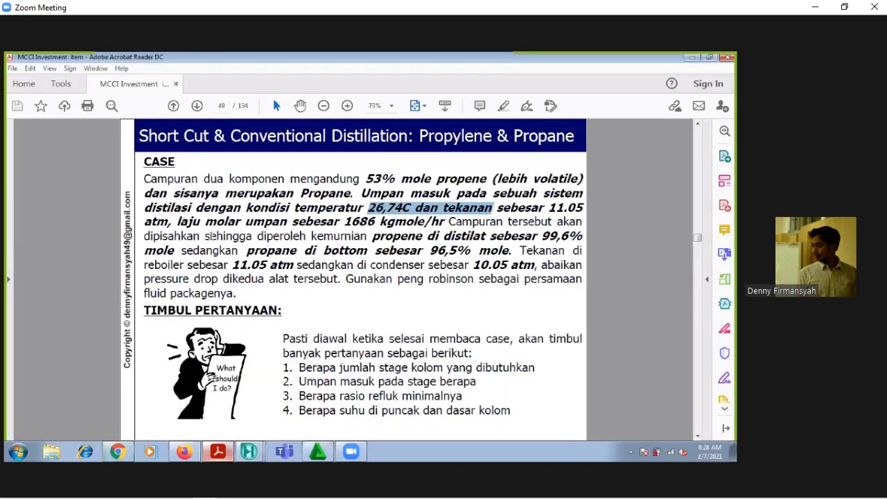
{"action": "left_click_drag", "start_coordinate": [246, 208], "coordinate": [537, 291]}
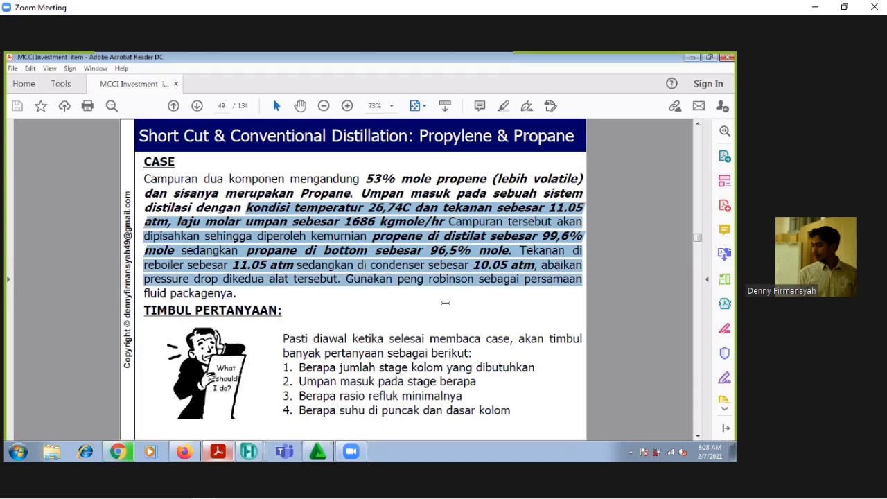
{"action": "scroll", "coordinate": [445, 302], "scroll_direction": "down", "scroll_amount": 1}
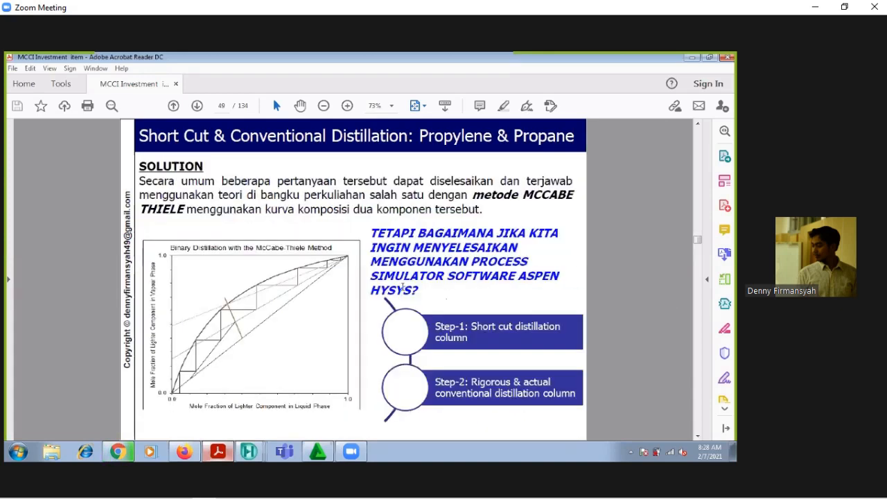
{"action": "scroll", "coordinate": [400, 284], "scroll_direction": "down", "scroll_amount": 1}
{"action": "scroll", "coordinate": [341, 215], "scroll_direction": "down", "scroll_amount": 1}
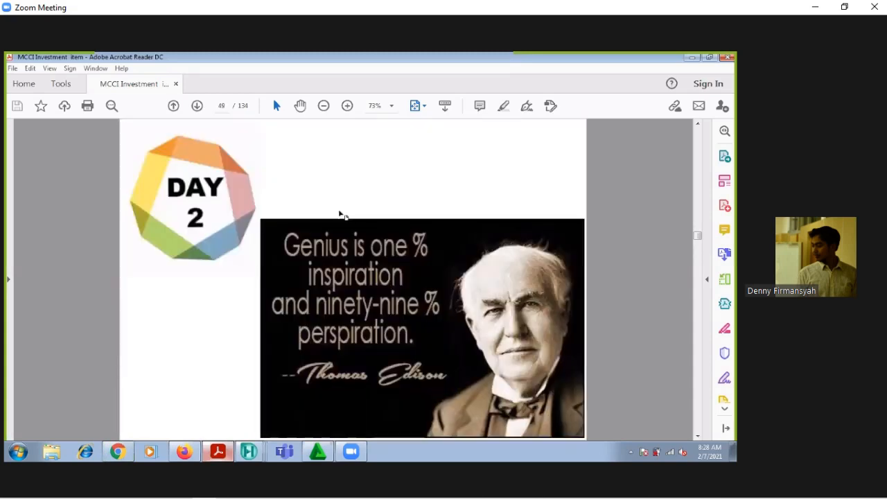
Return to the shortcut column in HYSYS, preview the Vapour top product phase, and set it back to Liquid.
{"action": "scroll", "coordinate": [340, 215], "scroll_direction": "up", "scroll_amount": 3}
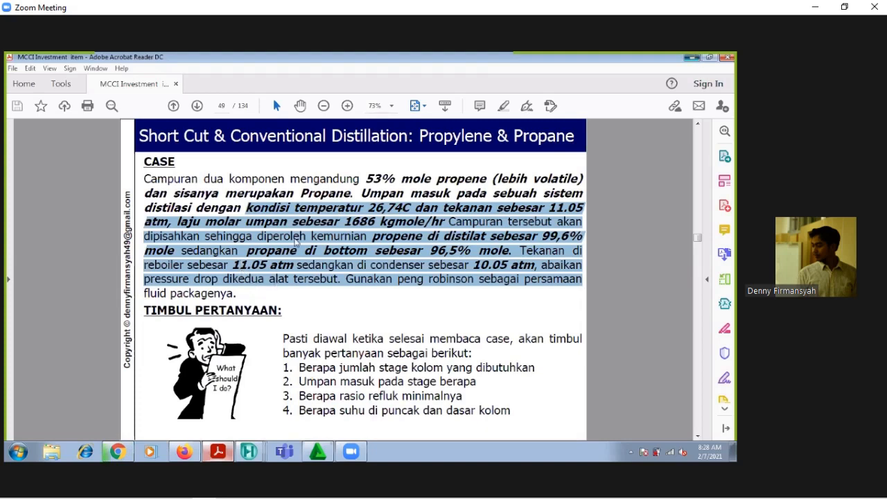
{"action": "key", "text": "alt+Tab"}
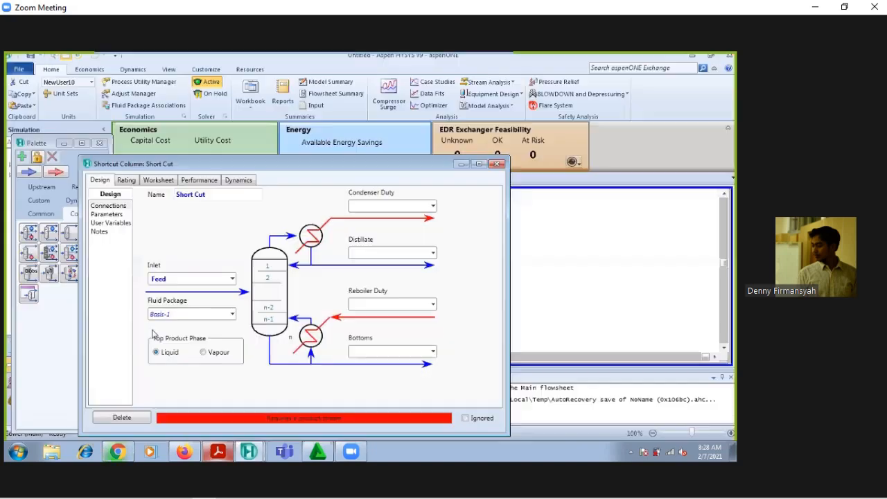
{"action": "left_click", "coordinate": [204, 354]}
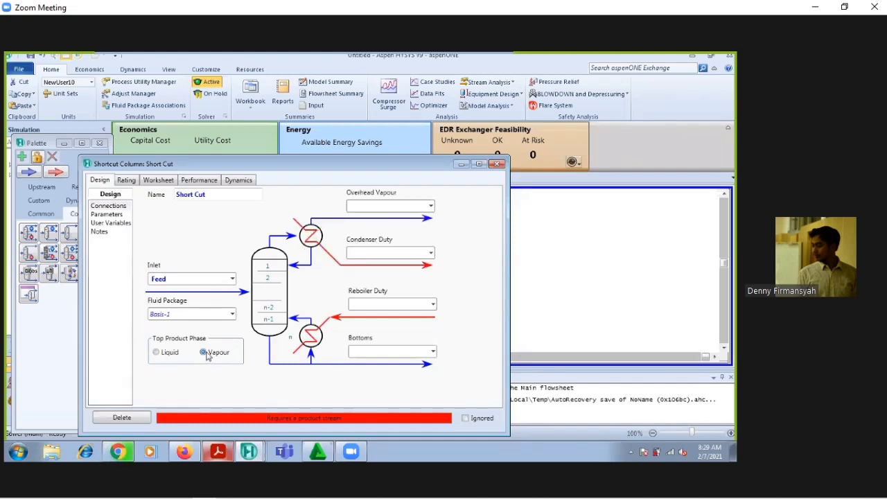
{"action": "left_click", "coordinate": [161, 356]}
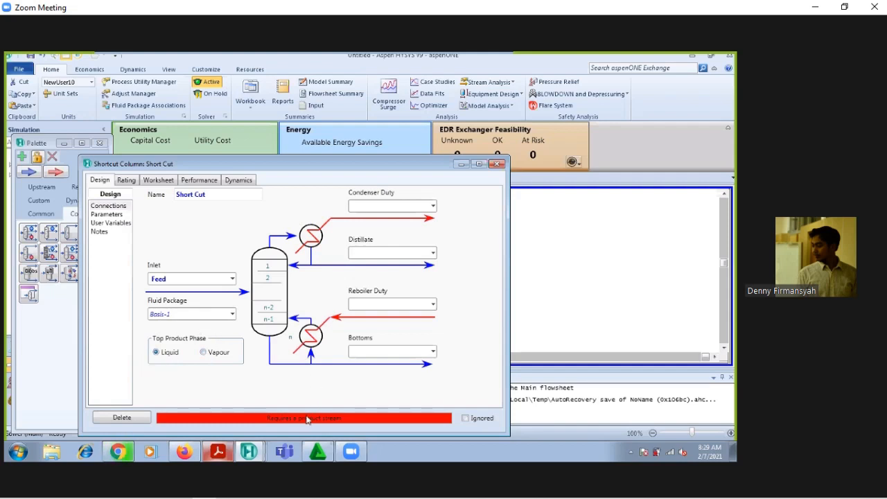
Name the column's bottoms stream Bottom Prod and its distillate stream Distilat Prod.
{"action": "left_click", "coordinate": [367, 352]}
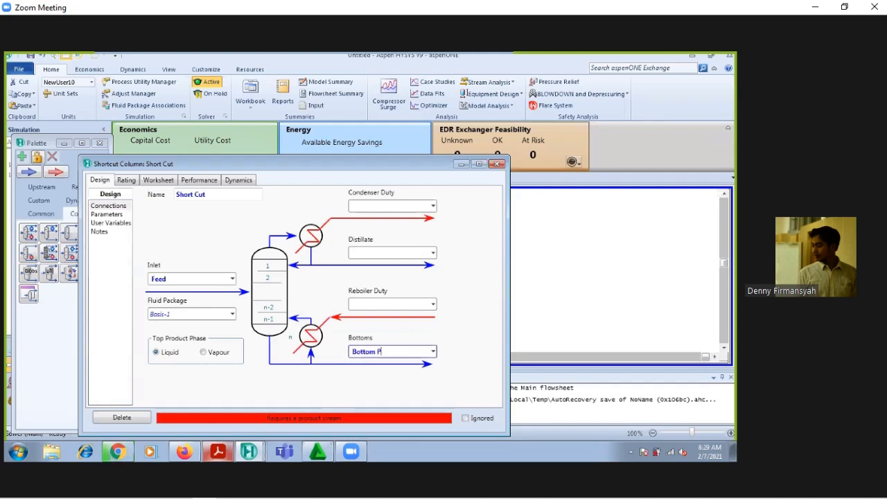
{"action": "key", "text": "Return"}
{"action": "left_click", "coordinate": [360, 253]}
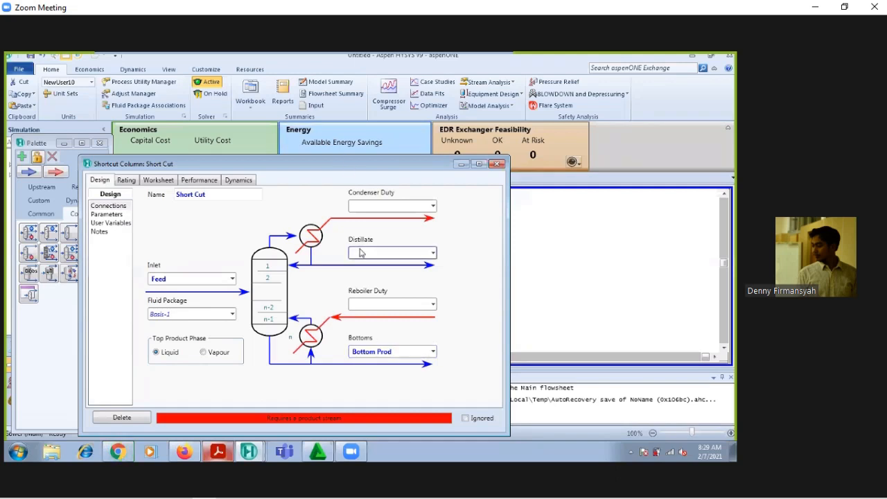
{"action": "type", "text": "Distilat Prod"}
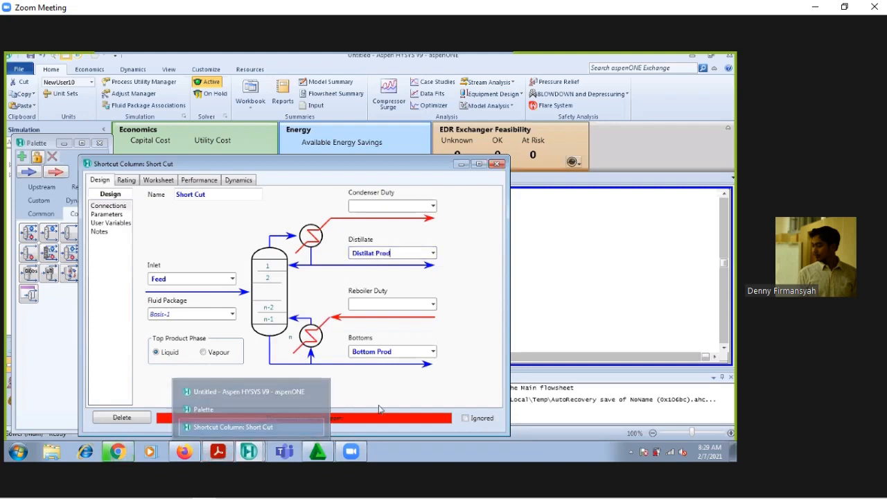
Name the reboiler duty stream E Reb and the condenser duty stream E Cond.
{"action": "left_click", "coordinate": [357, 304]}
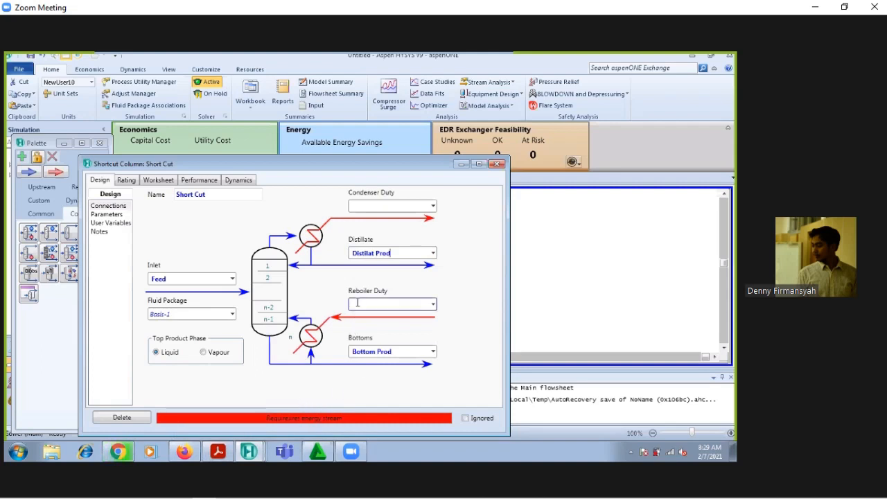
{"action": "type", "text": "E Reb"}
{"action": "left_click", "coordinate": [360, 204]}
{"action": "type", "text": "E Cond"}
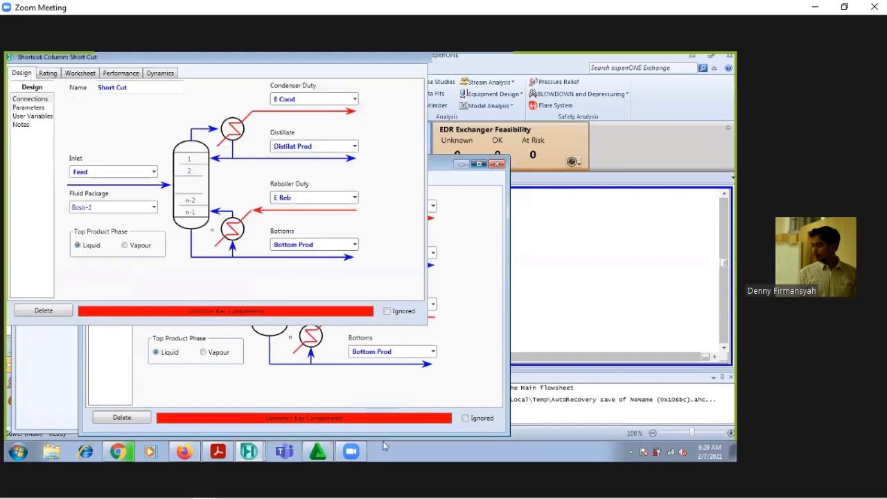
In the column's parameters, choose Propene as the light key in bottoms and Propane as the heavy key in distillate.
{"action": "left_click", "coordinate": [29, 108]}
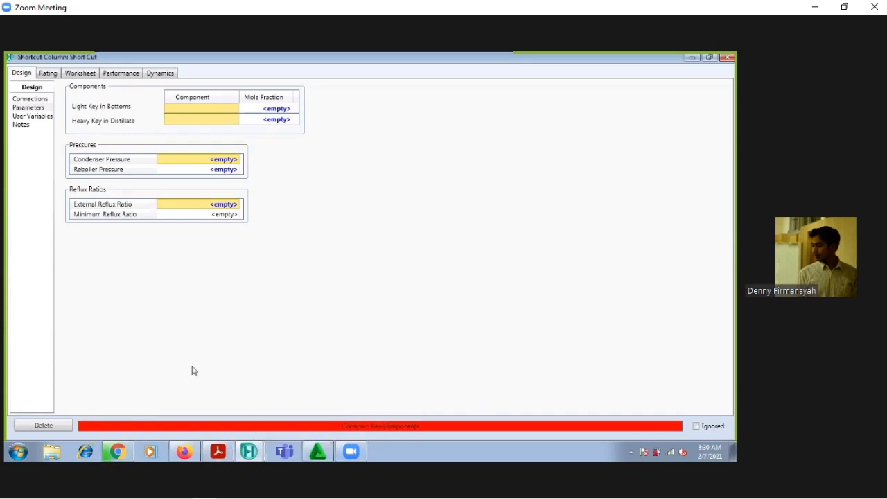
{"action": "left_click", "coordinate": [22, 102]}
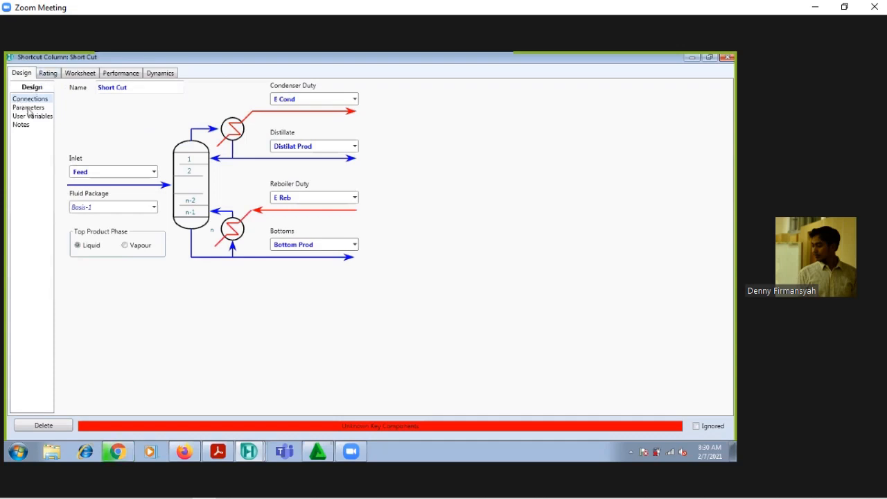
{"action": "left_click", "coordinate": [28, 108]}
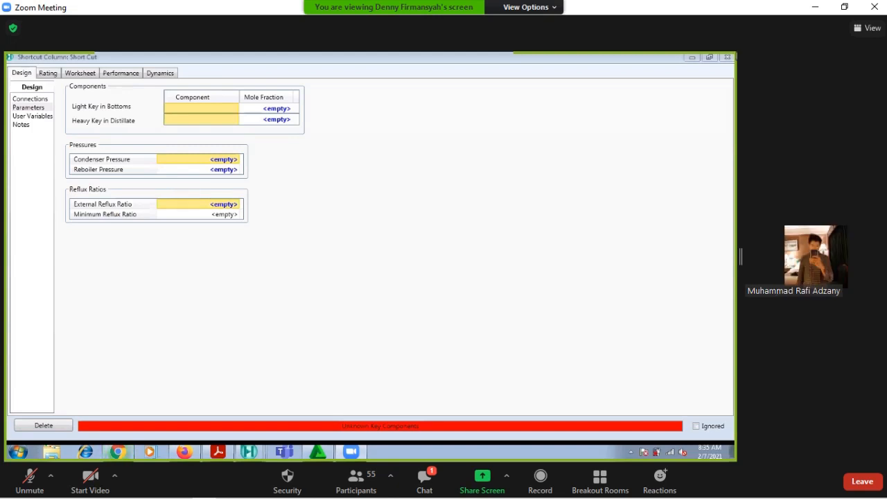
{"action": "left_click", "coordinate": [236, 110]}
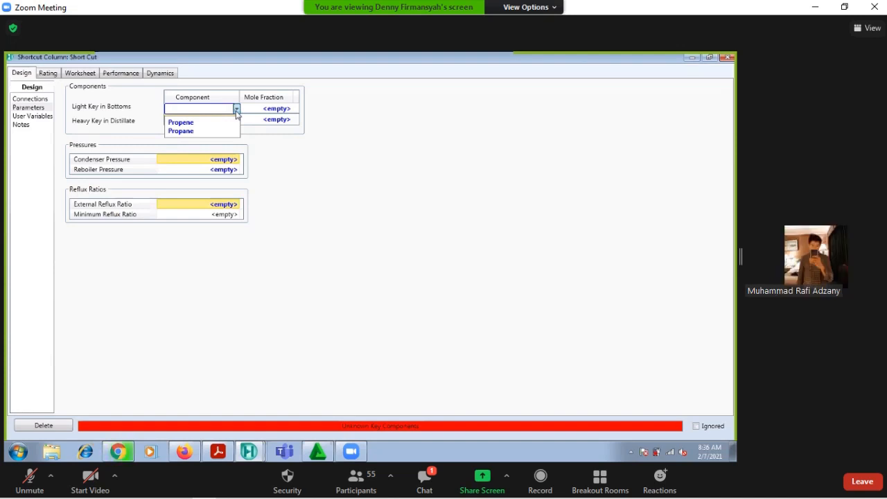
{"action": "left_click", "coordinate": [181, 122]}
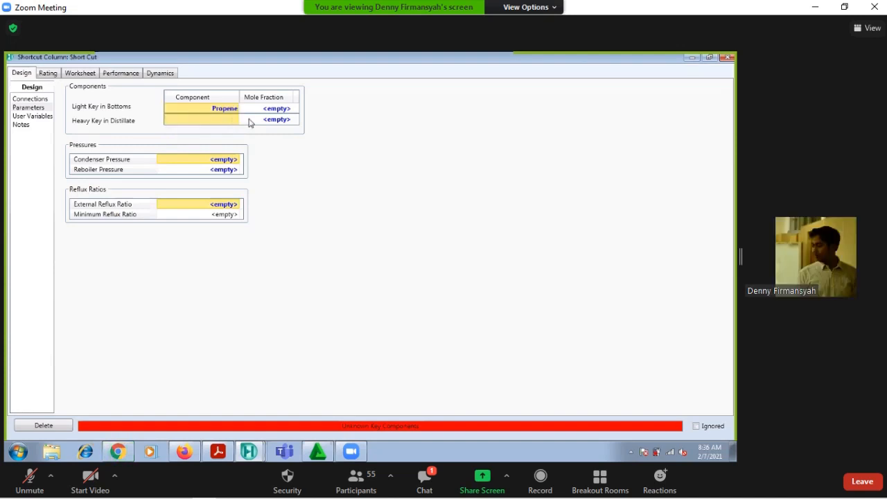
{"action": "left_click", "coordinate": [236, 120]}
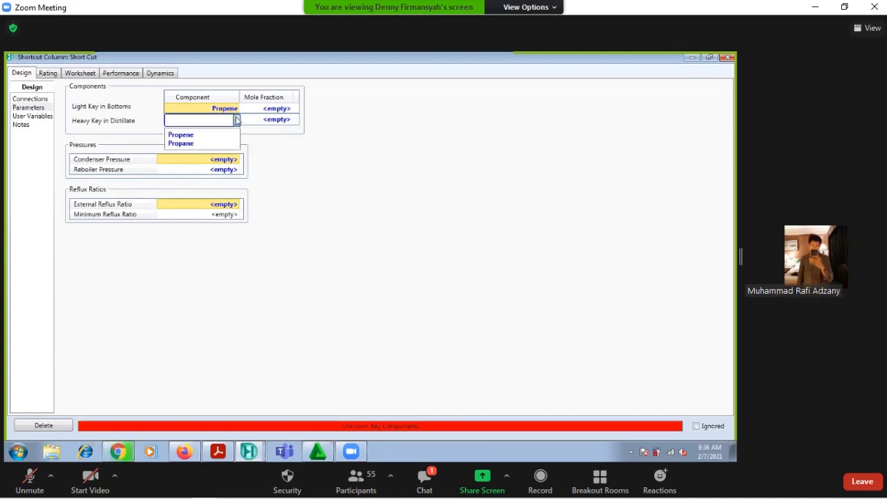
{"action": "left_click", "coordinate": [215, 143]}
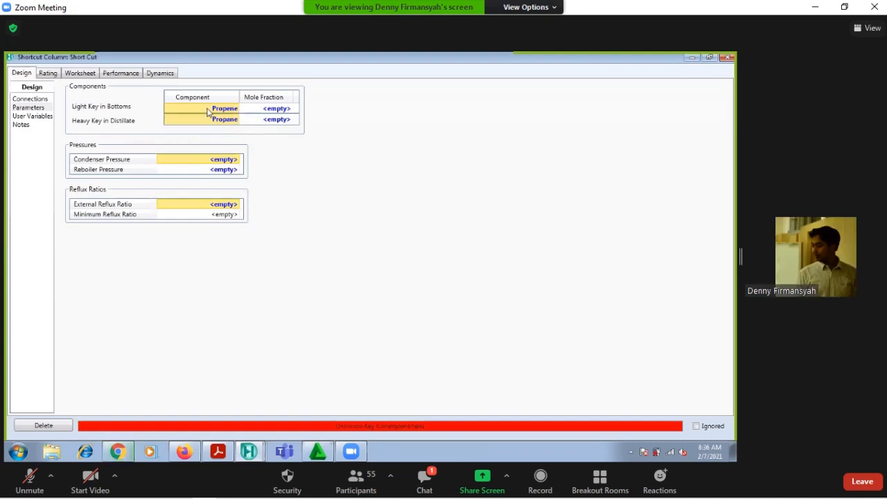
Switch to Acrobat Reader to check the product purities in the distillation case, and return to the shortcut column in HYSYS.
{"action": "left_click", "coordinate": [265, 111]}
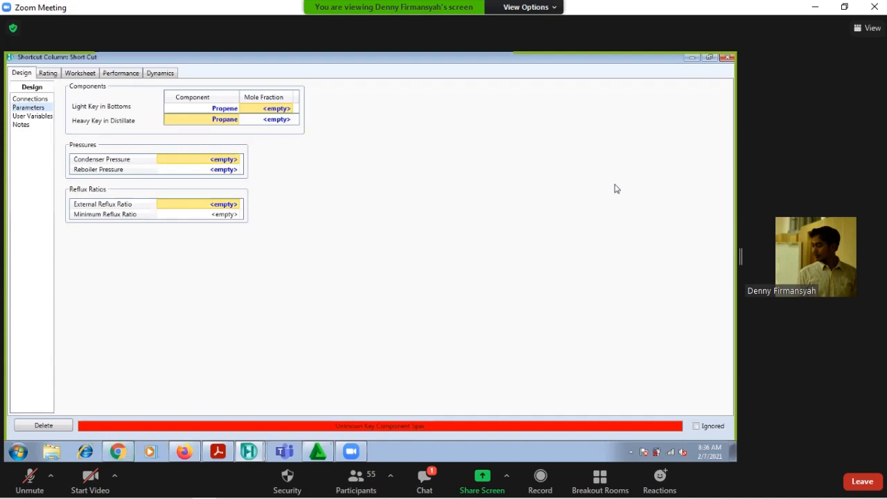
{"action": "left_click", "coordinate": [217, 451]}
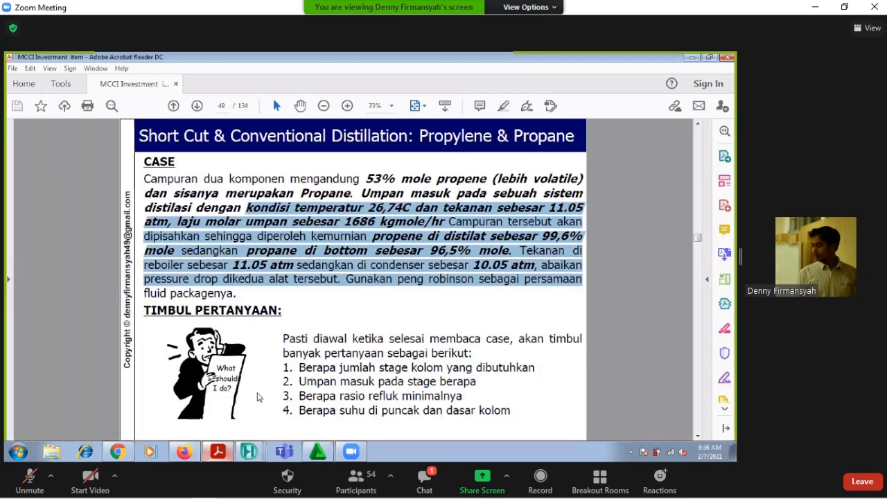
{"action": "left_click", "coordinate": [257, 393]}
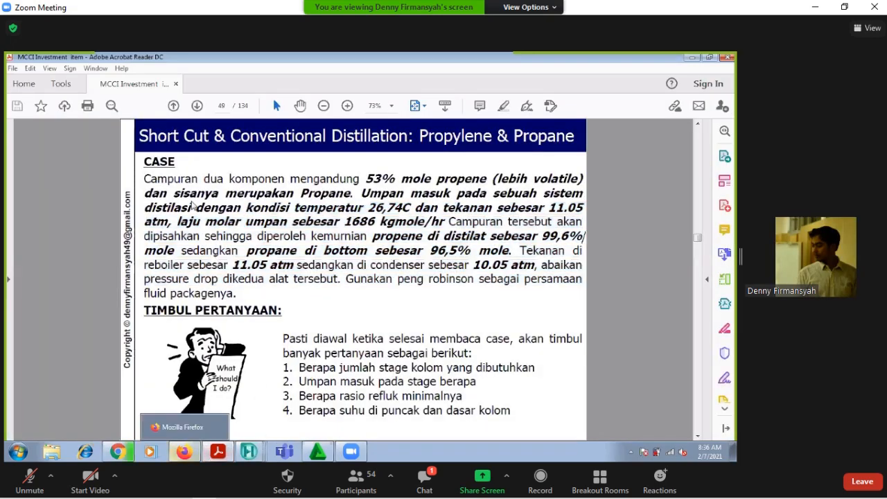
{"action": "mouse_move", "coordinate": [249, 451]}
{"action": "left_click", "coordinate": [239, 428]}
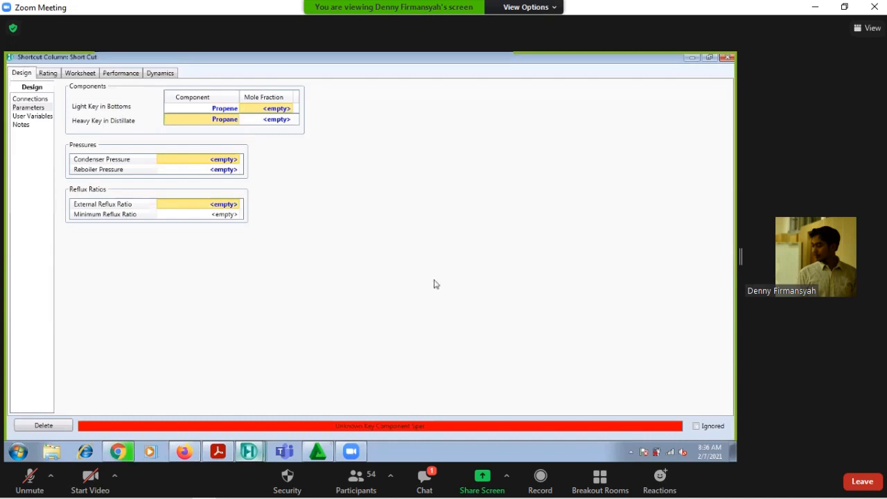
{"action": "left_click", "coordinate": [867, 28]}
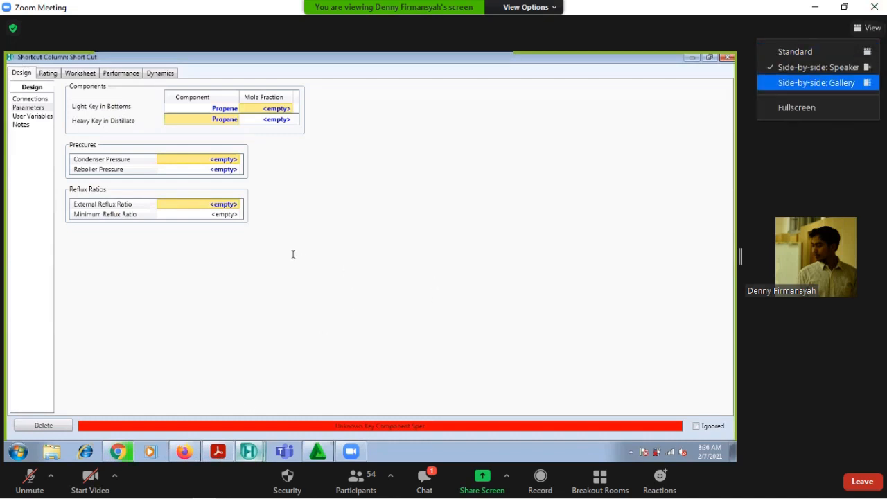
{"action": "left_click", "coordinate": [816, 82]}
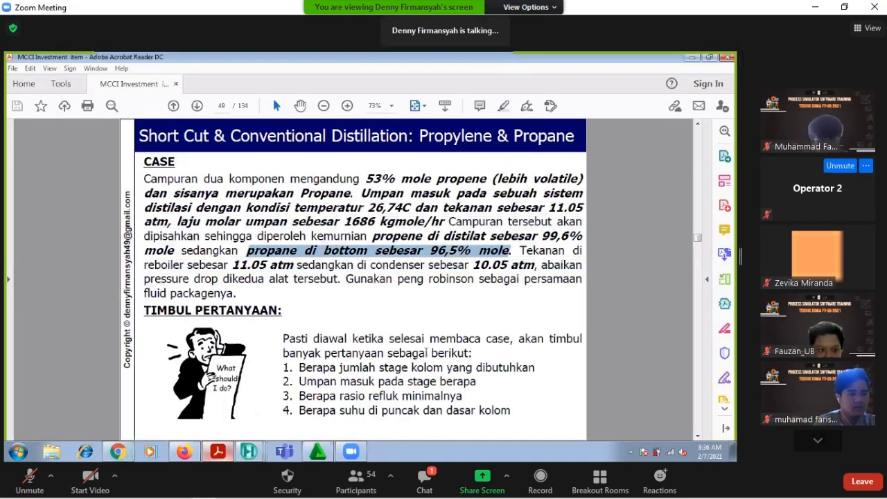
{"action": "left_click", "coordinate": [868, 28]}
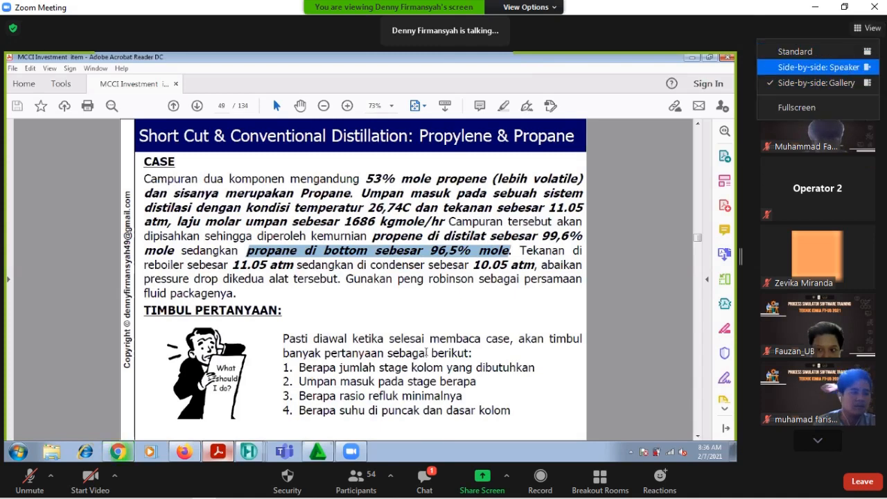
{"action": "left_click", "coordinate": [818, 67]}
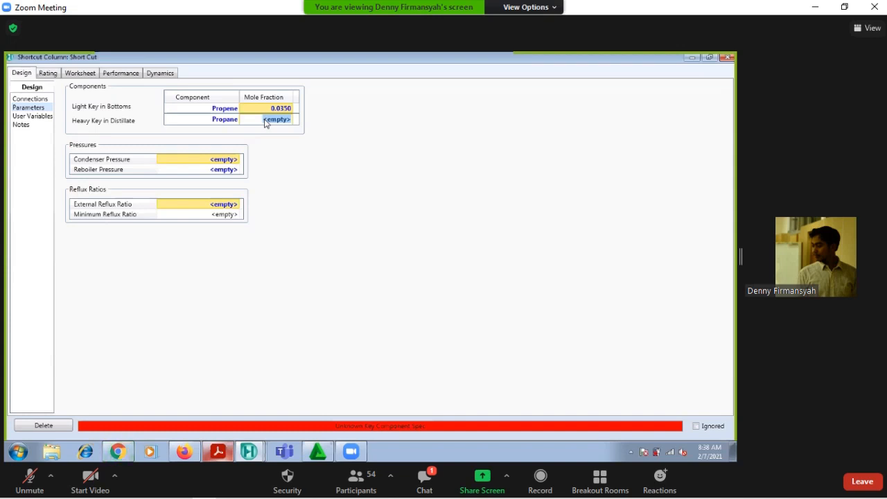
Set the mole fraction of the heavy key Propane in the distillate to 0.0040.
{"action": "type", "text": "0"}
{"action": "key", "text": "Return"}
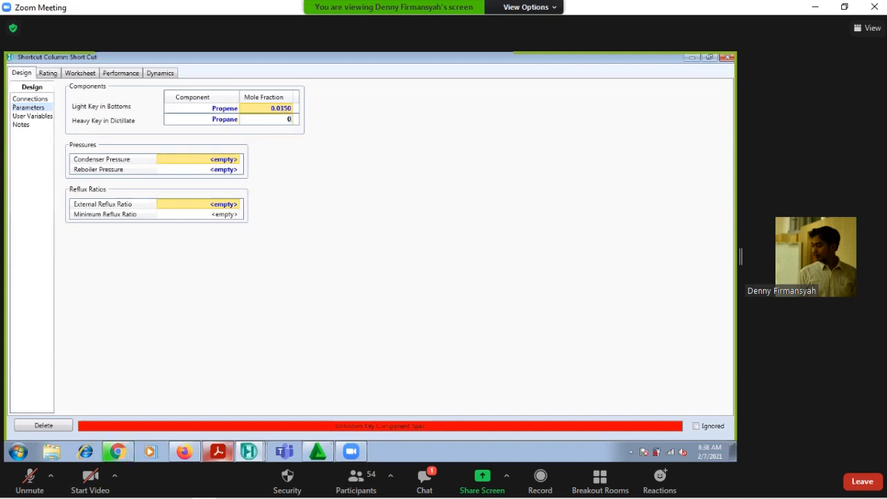
{"action": "type", "text": ".00"}
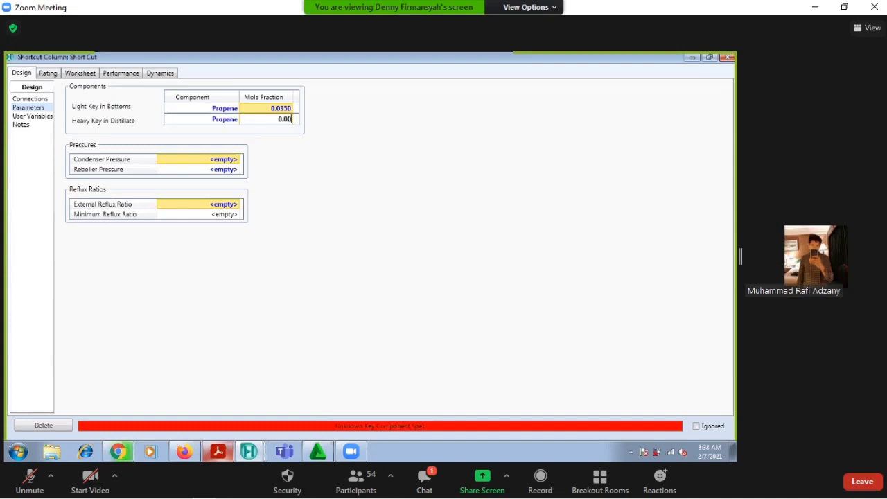
{"action": "type", "text": "40"}
{"action": "key", "text": "Return"}
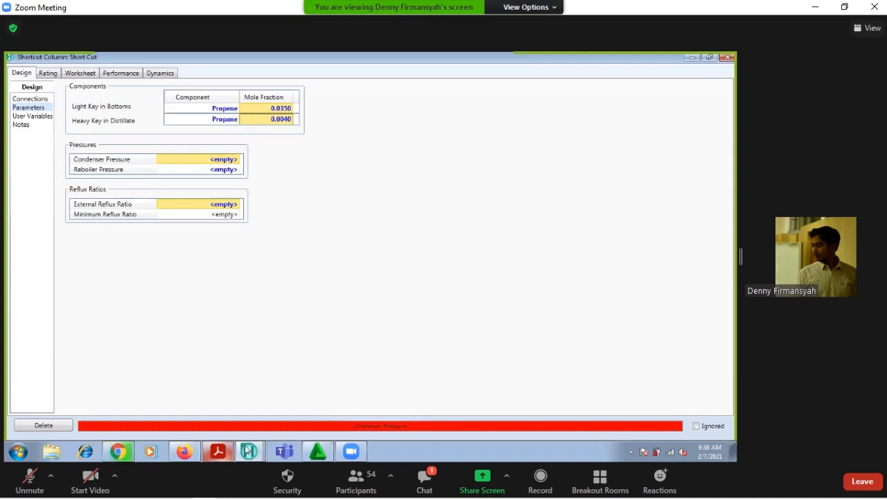
Switch to Acrobat Reader, mark the condenser and reboiler pressures in the case text, and return to HYSYS.
{"action": "left_click", "coordinate": [219, 452]}
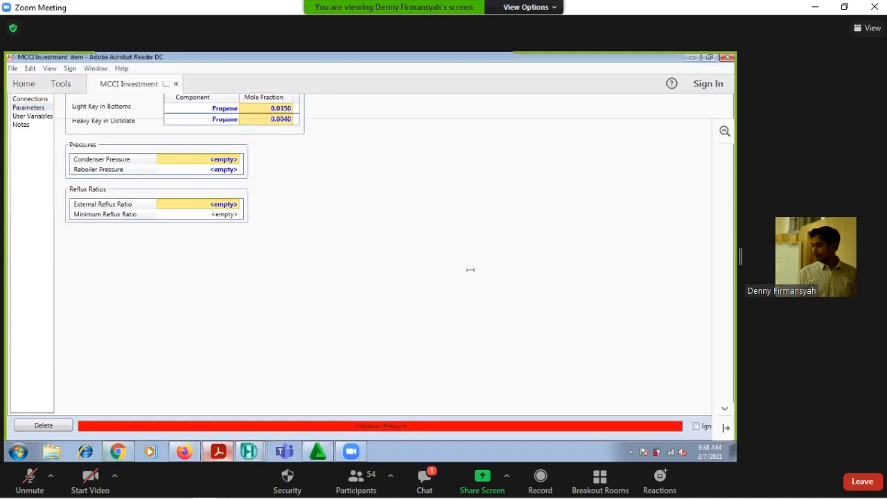
{"action": "left_click_drag", "start_coordinate": [472, 269], "coordinate": [535, 267]}
{"action": "left_click_drag", "start_coordinate": [198, 268], "coordinate": [293, 271]}
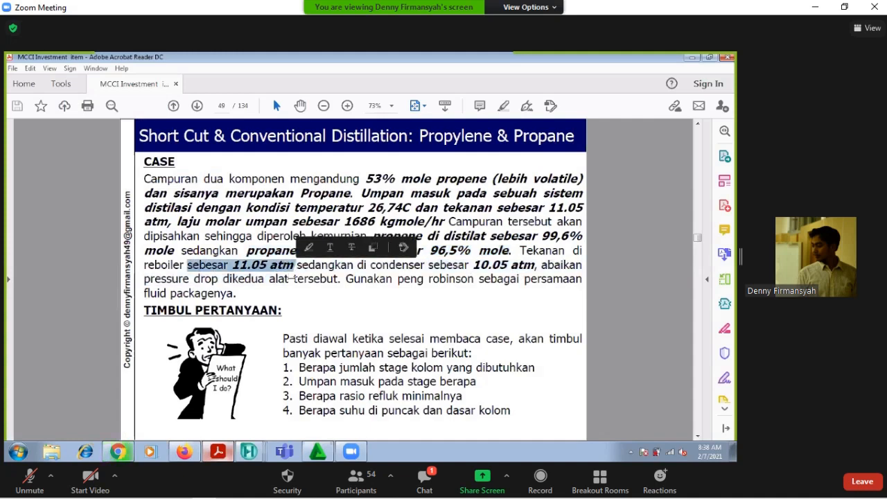
{"action": "left_click", "coordinate": [693, 58]}
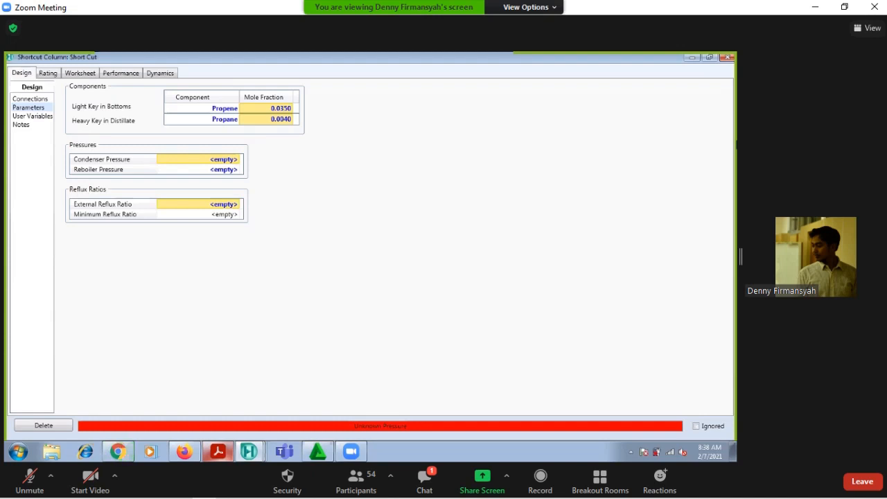
Set the column's condenser pressure to 10.05 atm and its reboiler pressure to 11.05 atm.
{"action": "left_click", "coordinate": [199, 160]}
{"action": "type", "text": "10.05"}
{"action": "key", "text": "Return"}
{"action": "type", "text": "11.05"}
{"action": "key", "text": "Return"}
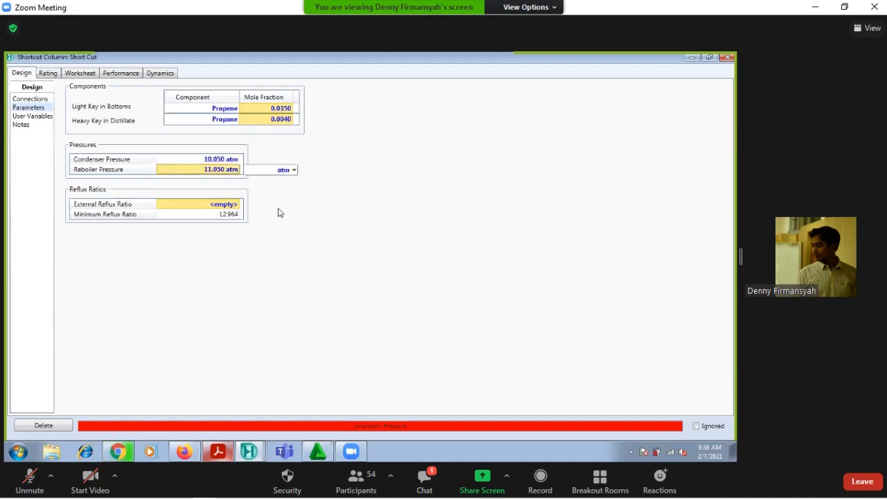
{"action": "left_click", "coordinate": [235, 160]}
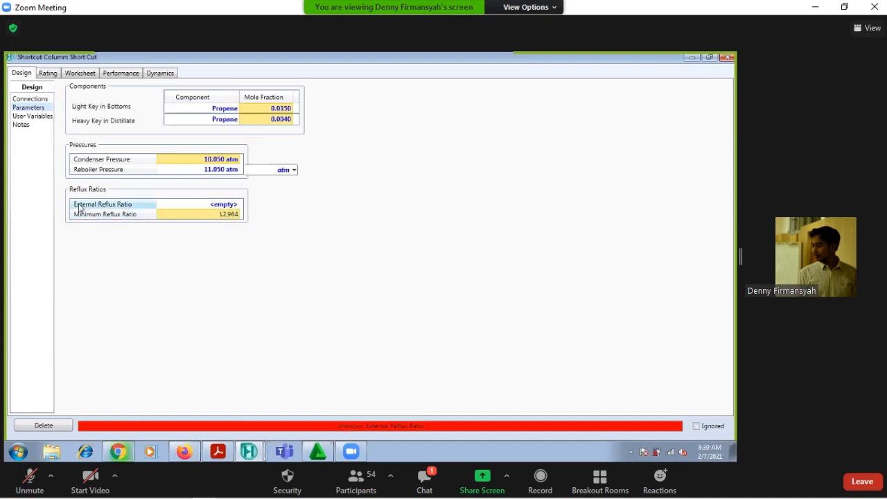
{"action": "left_click", "coordinate": [171, 206]}
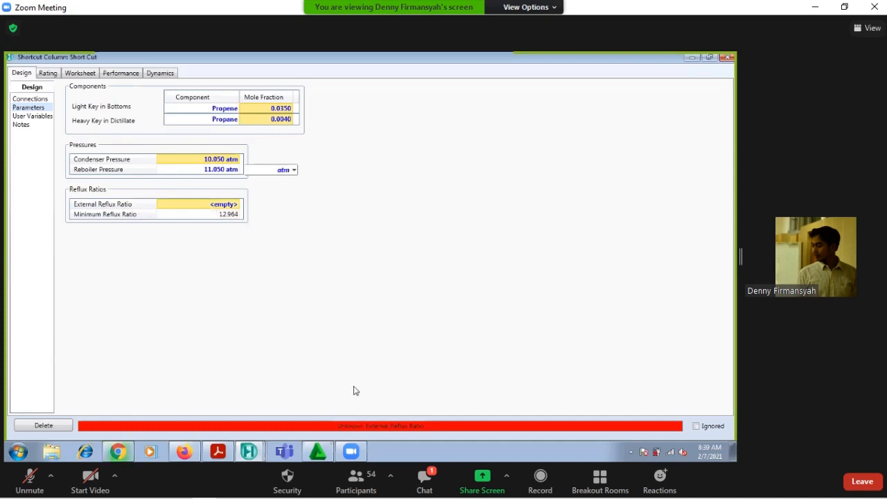
{"action": "left_click", "coordinate": [256, 455]}
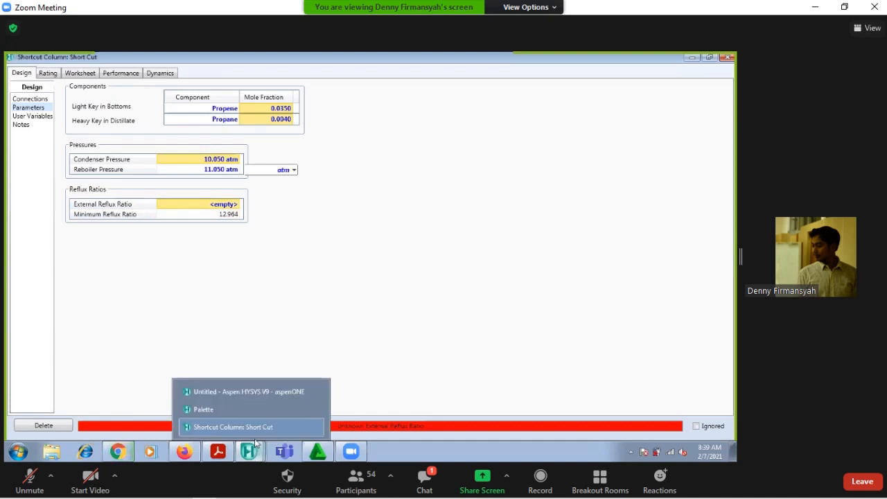
{"action": "left_click", "coordinate": [333, 428]}
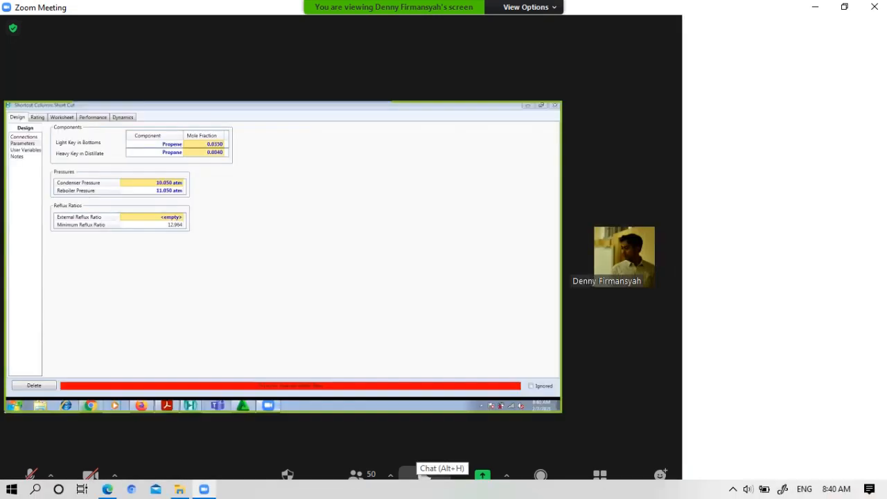
Open the Zoom meeting chat to read the latest messages, and close it again.
{"action": "left_click", "coordinate": [424, 477]}
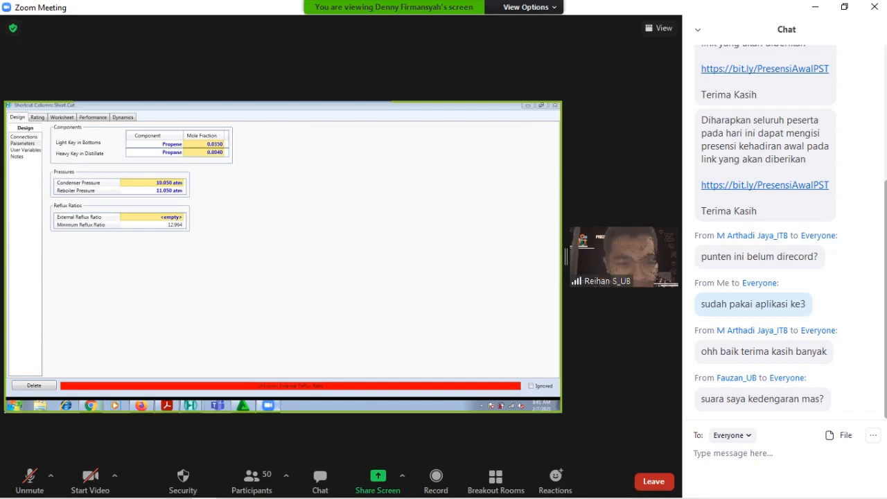
{"action": "left_click", "coordinate": [698, 30]}
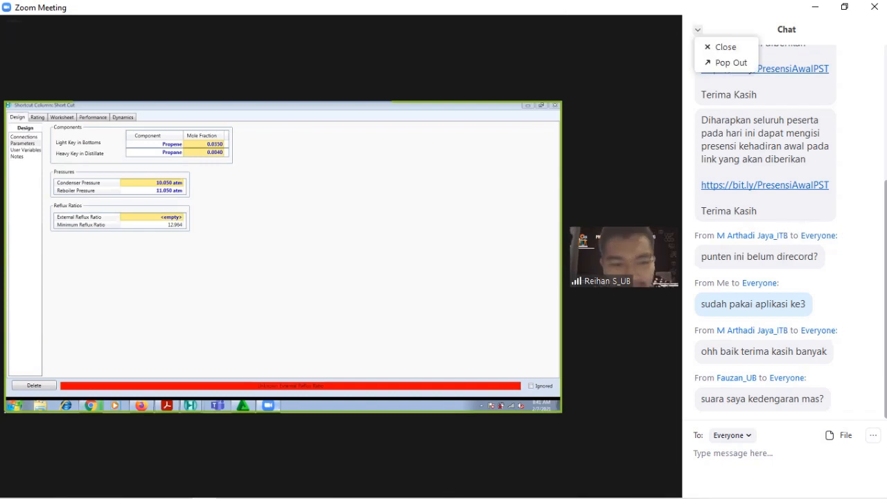
{"action": "left_click", "coordinate": [726, 46]}
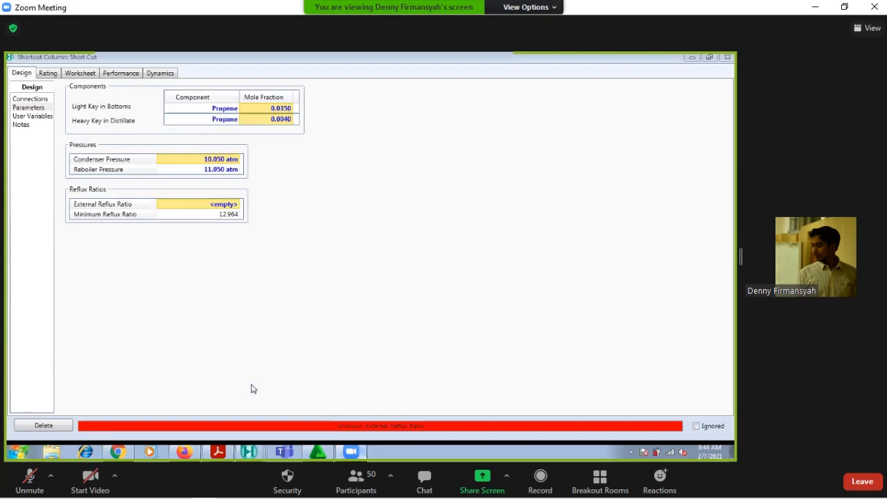
Search the meeting's participant list for "op" to check the operators, and close the list.
{"action": "left_click", "coordinate": [355, 480]}
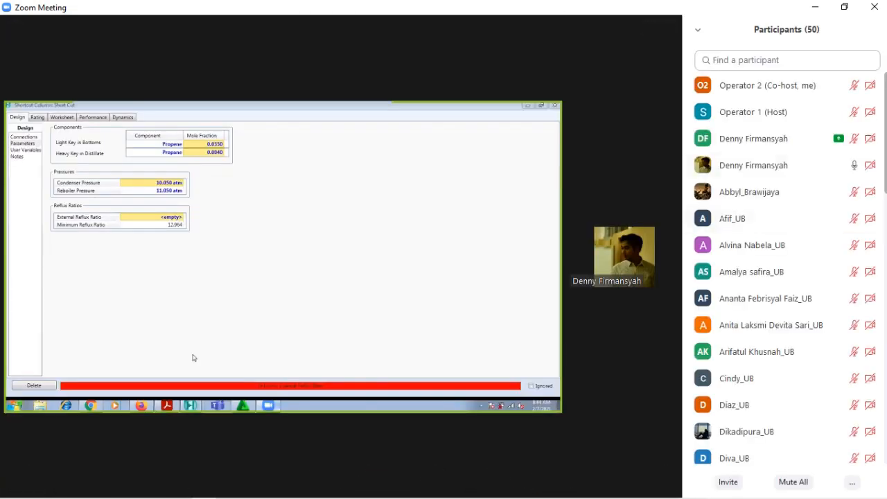
{"action": "type", "text": "op"}
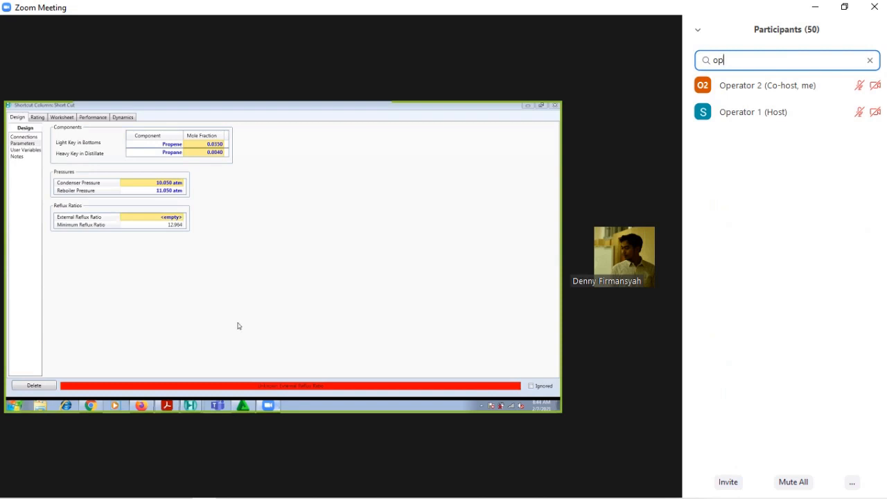
{"action": "left_click", "coordinate": [697, 30]}
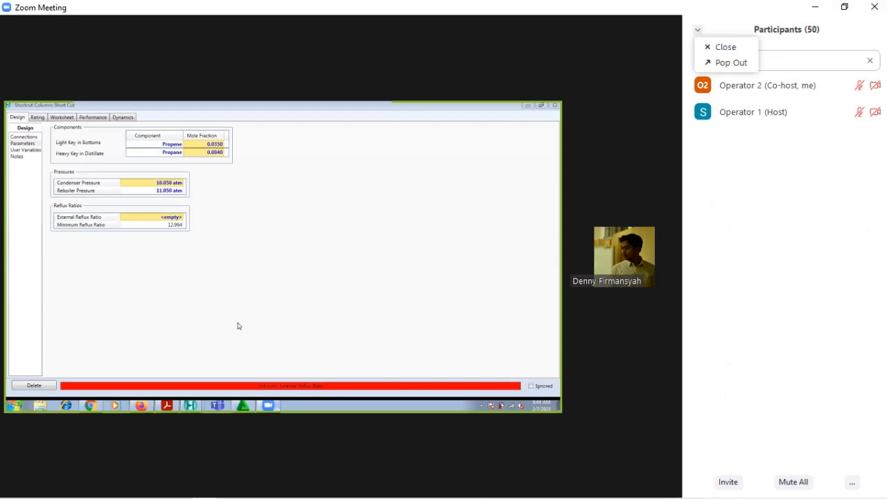
{"action": "left_click", "coordinate": [724, 46]}
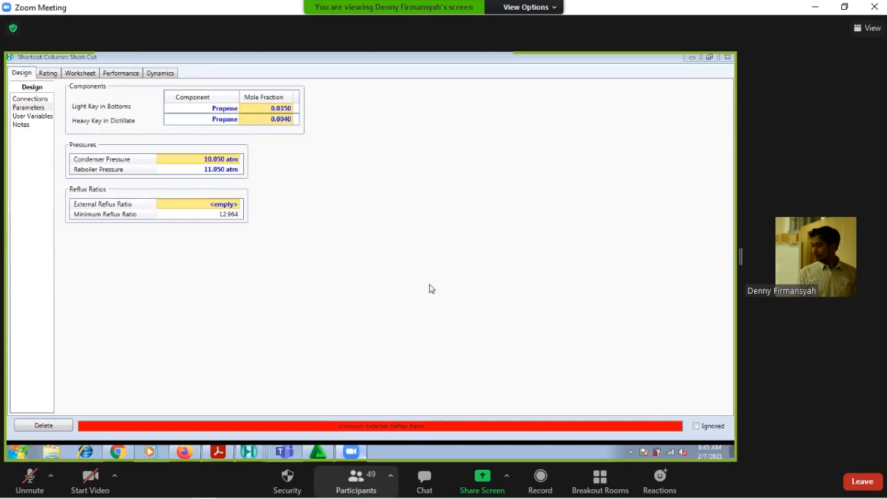
Reopen the participant list, clear its search filter, look through all attendees, and close the list.
{"action": "left_click", "coordinate": [355, 481]}
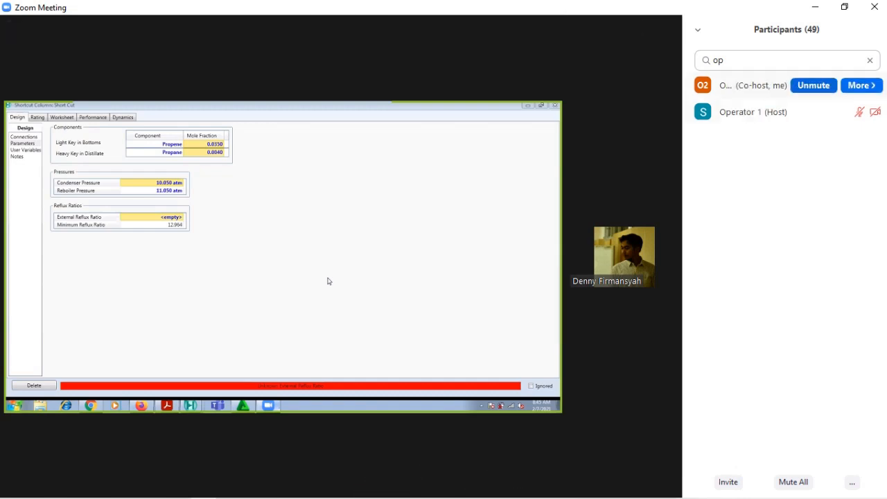
{"action": "left_click", "coordinate": [870, 60]}
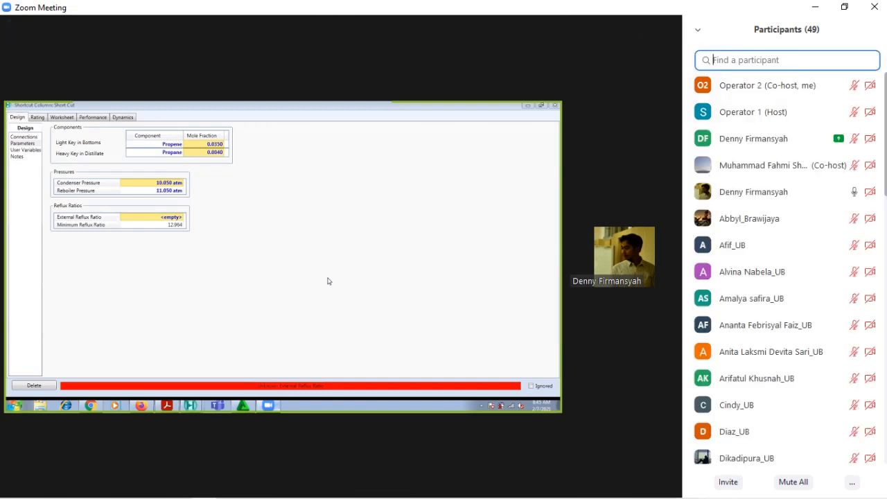
{"action": "scroll", "coordinate": [797, 124], "scroll_direction": "down", "scroll_amount": 6}
{"action": "scroll", "coordinate": [796, 131], "scroll_direction": "down", "scroll_amount": 13}
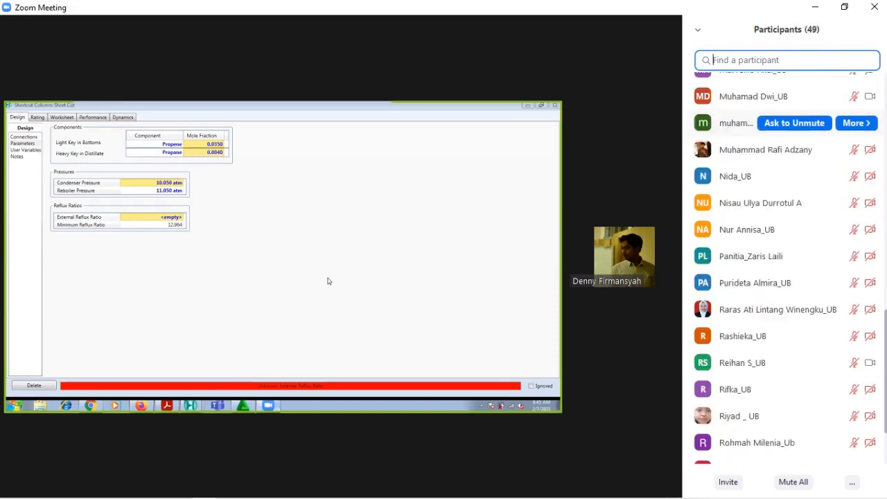
{"action": "scroll", "coordinate": [796, 131], "scroll_direction": "down", "scroll_amount": 3}
{"action": "scroll", "coordinate": [796, 130], "scroll_direction": "up", "scroll_amount": 17}
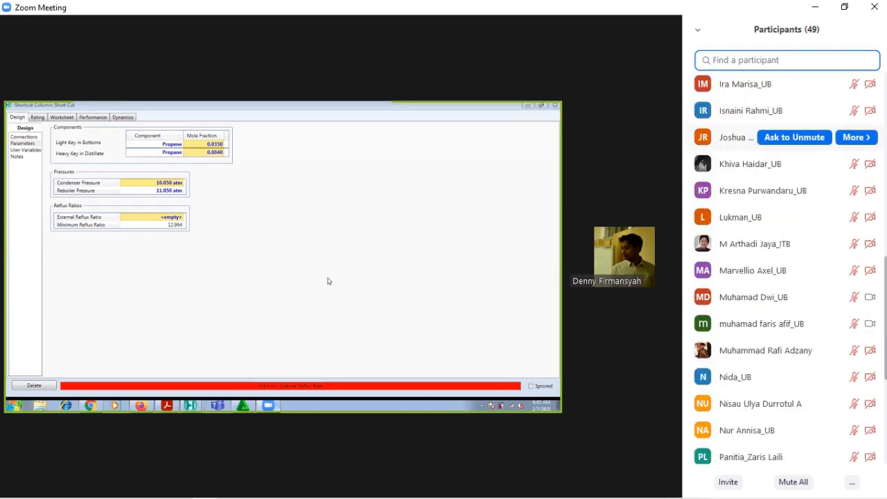
{"action": "scroll", "coordinate": [796, 135], "scroll_direction": "up", "scroll_amount": 7}
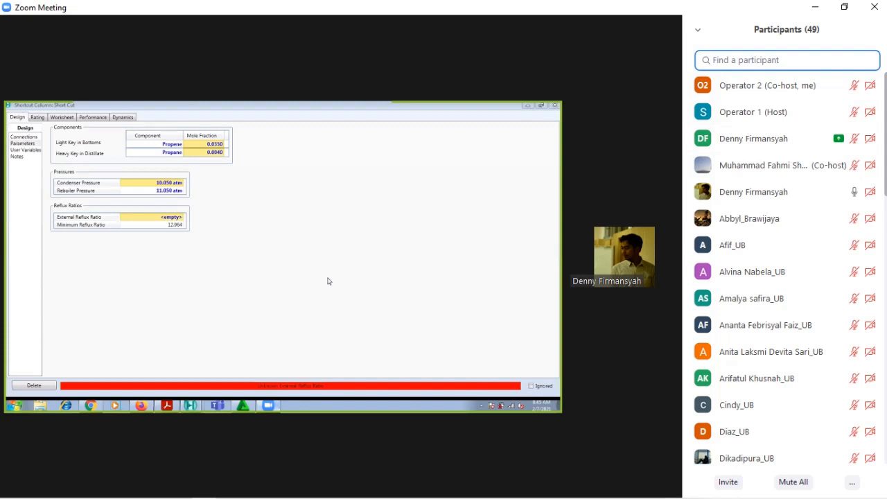
{"action": "left_click", "coordinate": [698, 29]}
{"action": "left_click", "coordinate": [727, 44]}
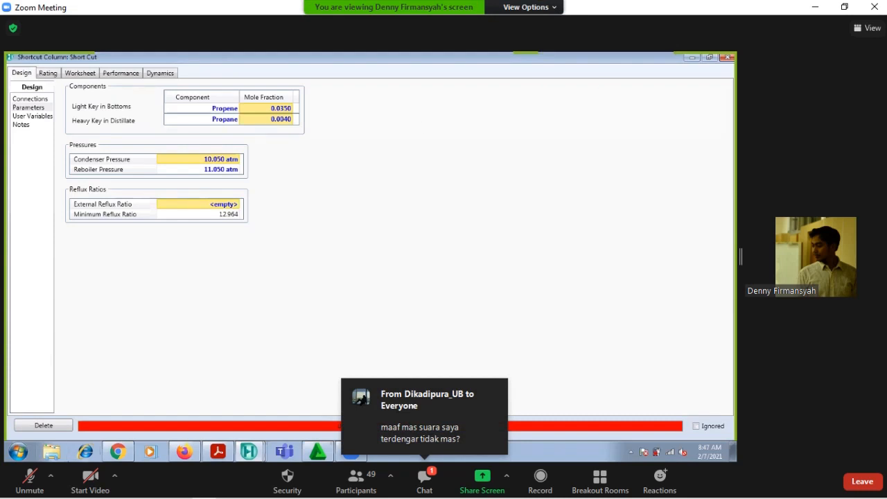
Switch to the MCCI Investment document in Acrobat Reader.
{"action": "left_click", "coordinate": [222, 450]}
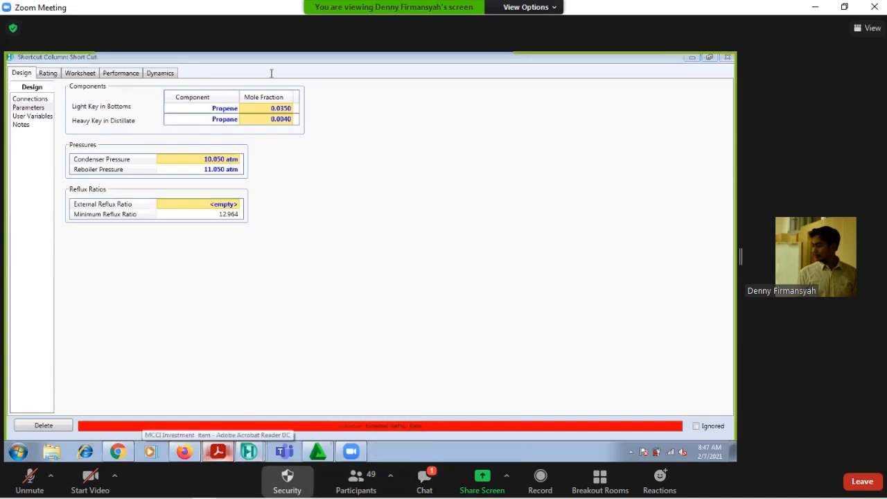
Turn the meeting's Mute Participants upon Entry option off and back on.
{"action": "left_click", "coordinate": [287, 475]}
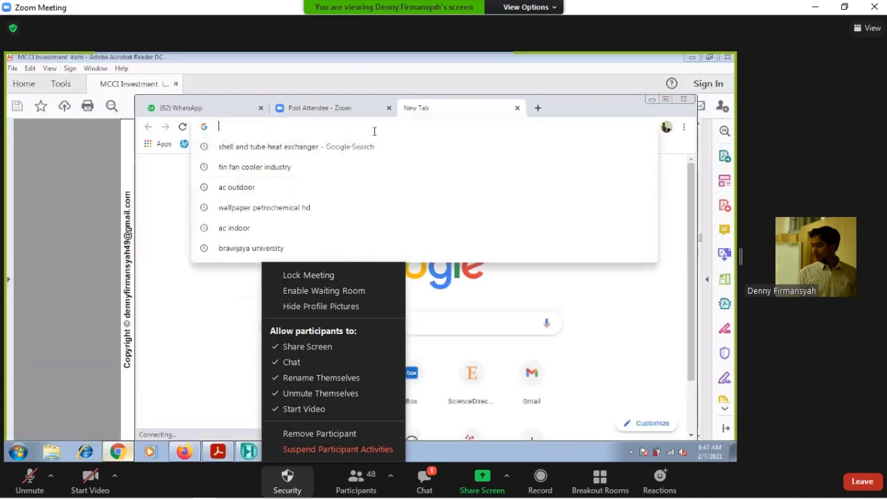
{"action": "left_click", "coordinate": [355, 478]}
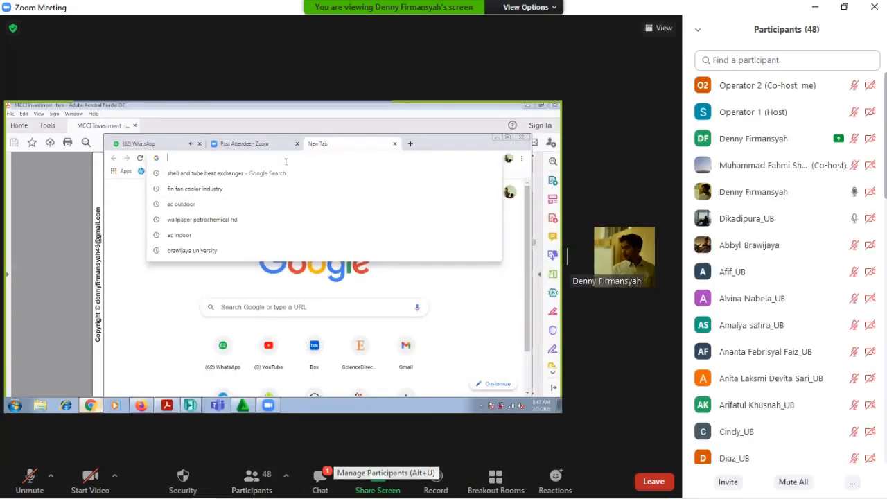
{"action": "left_click", "coordinate": [852, 482]}
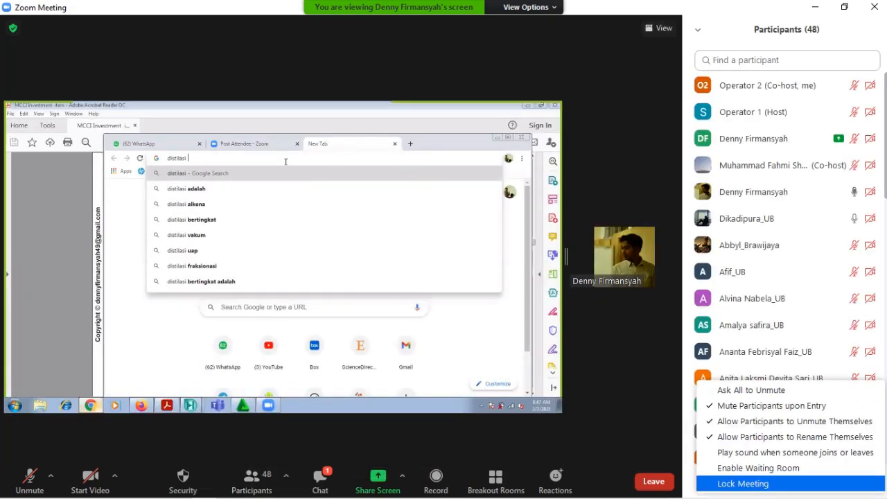
{"action": "left_click", "coordinate": [771, 406]}
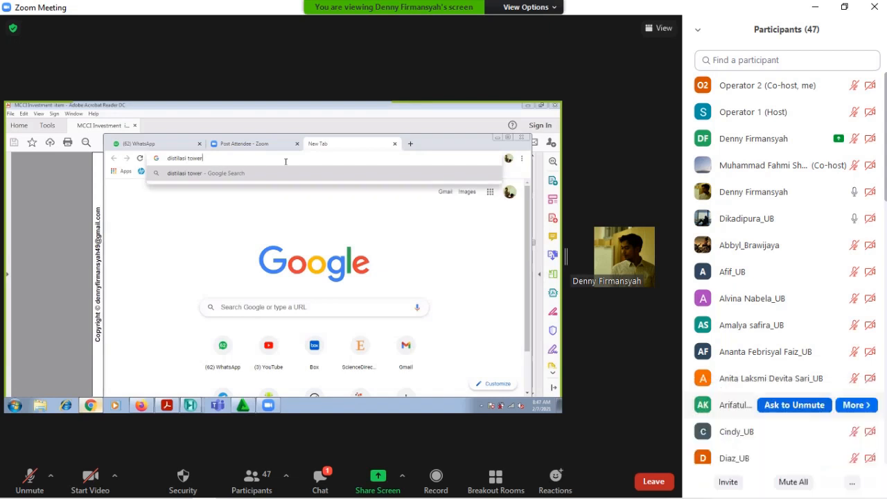
{"action": "left_click", "coordinate": [853, 482]}
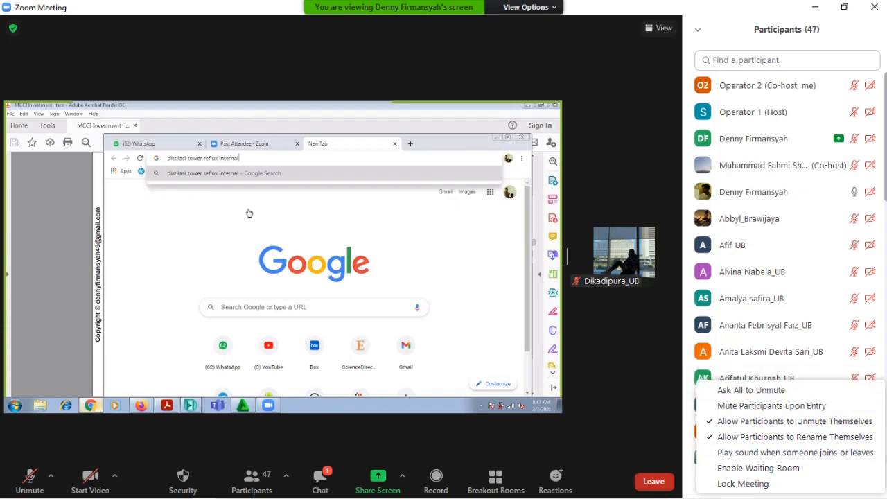
{"action": "left_click", "coordinate": [771, 405]}
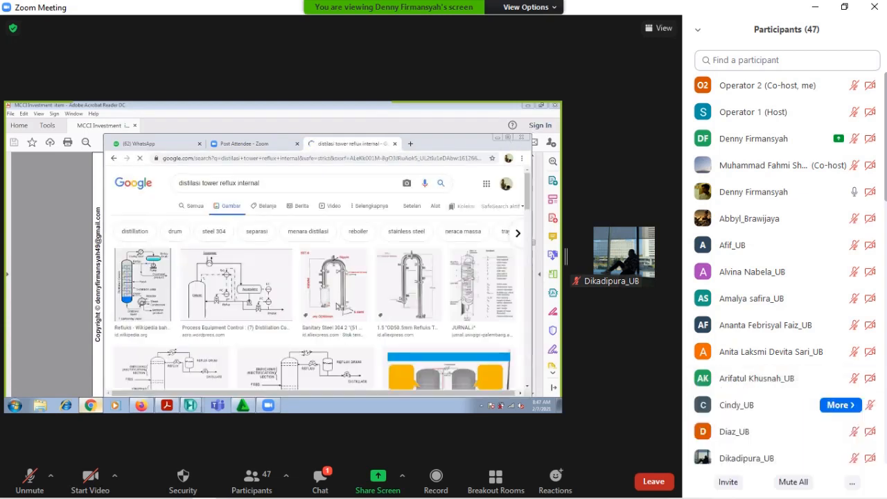
Look through the full list of meeting participants and close it.
{"action": "scroll", "coordinate": [786, 326], "scroll_direction": "down", "scroll_amount": 6}
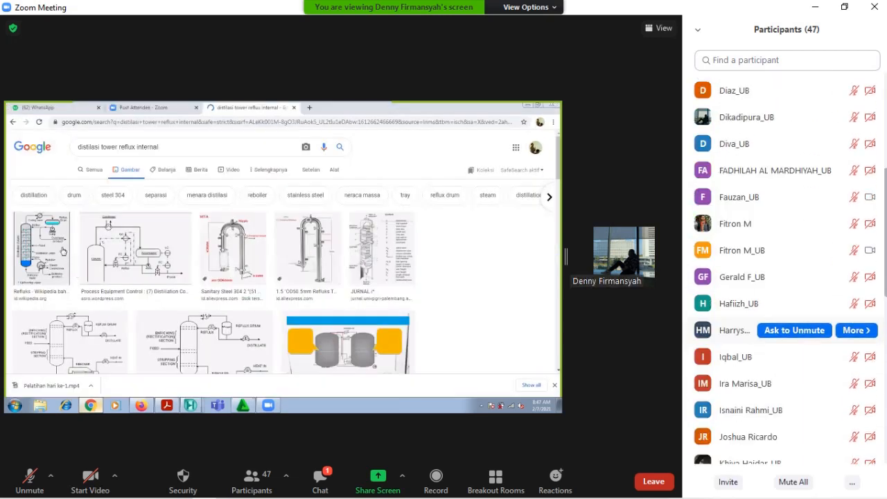
{"action": "scroll", "coordinate": [786, 333], "scroll_direction": "down", "scroll_amount": 6}
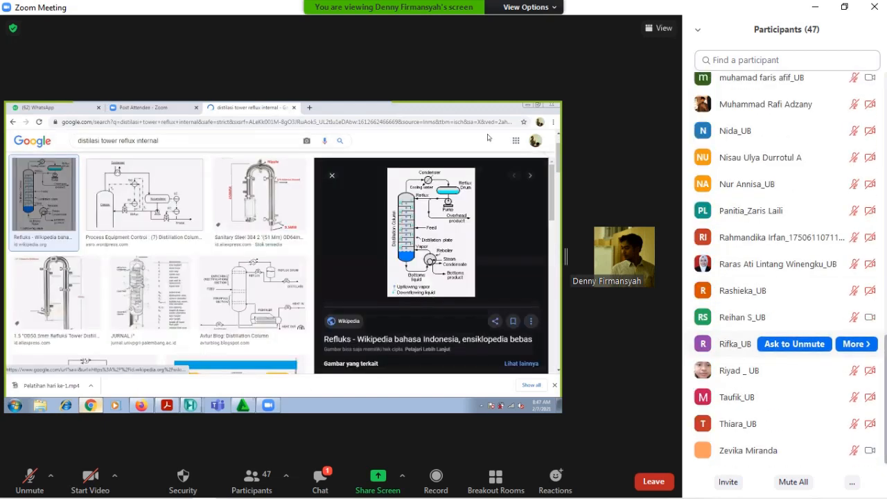
{"action": "scroll", "coordinate": [786, 343], "scroll_direction": "up", "scroll_amount": 6}
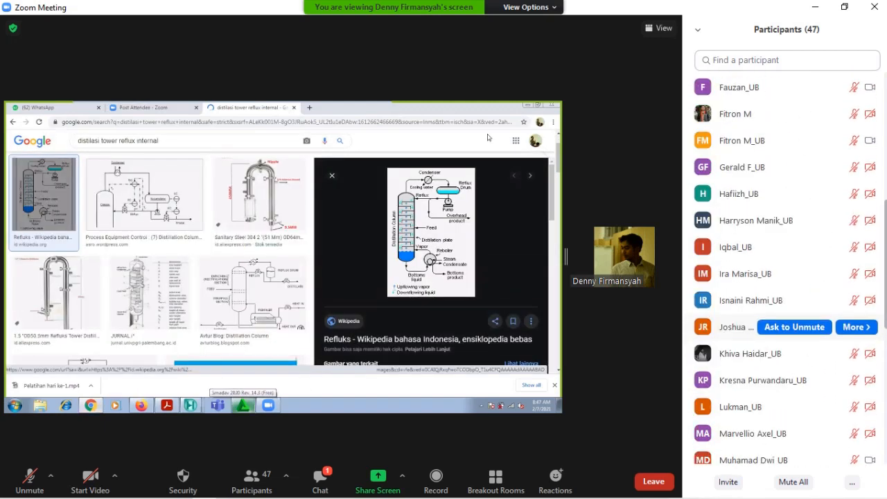
{"action": "scroll", "coordinate": [786, 342], "scroll_direction": "up", "scroll_amount": 10}
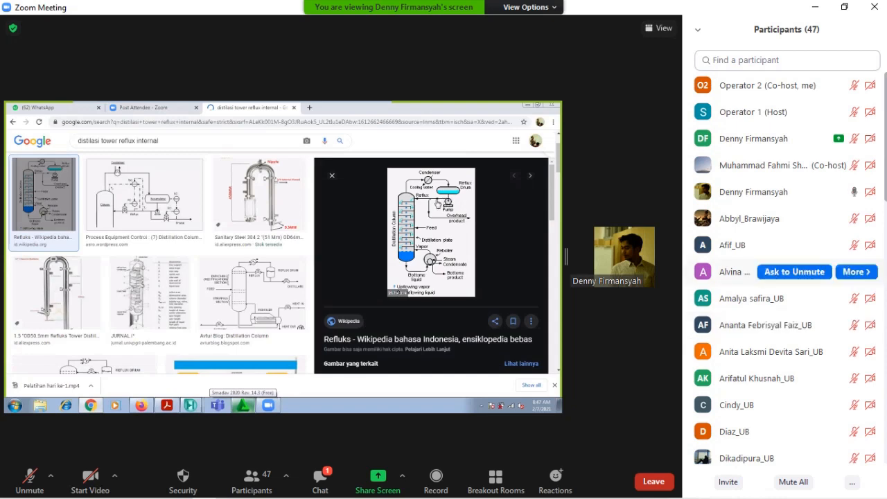
{"action": "left_click", "coordinate": [697, 30]}
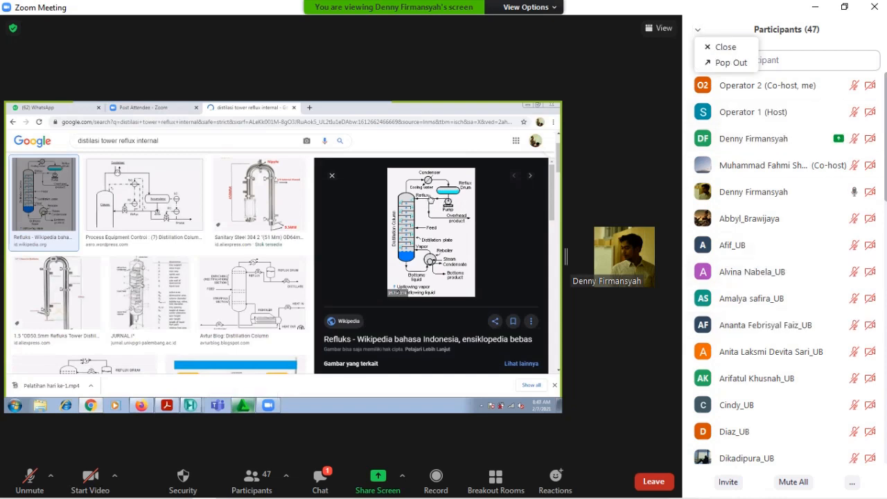
{"action": "left_click", "coordinate": [724, 47]}
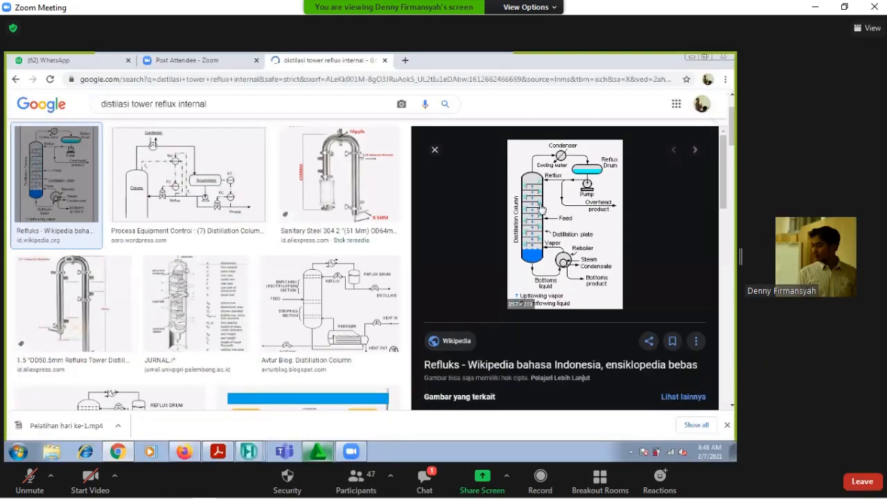
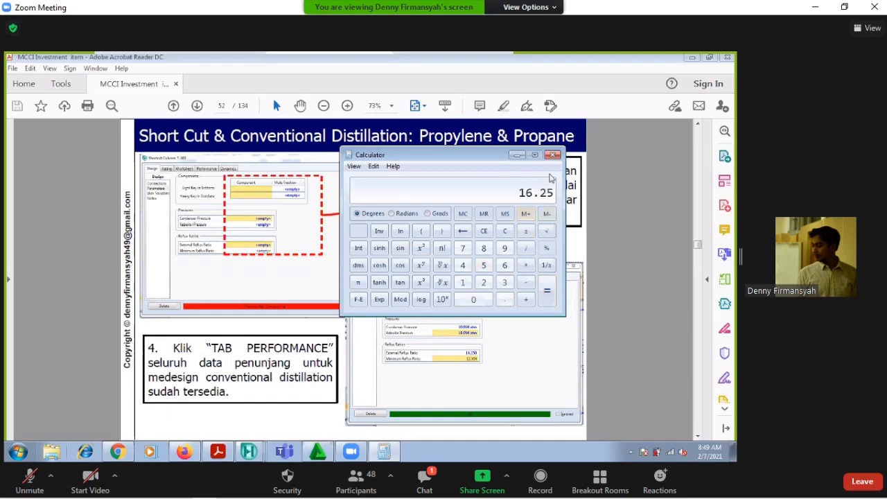
Minimize the calculator, check the distillation reflux diagram in Chrome, and return to the shortcut column in HYSYS.
{"action": "left_click", "coordinate": [517, 154]}
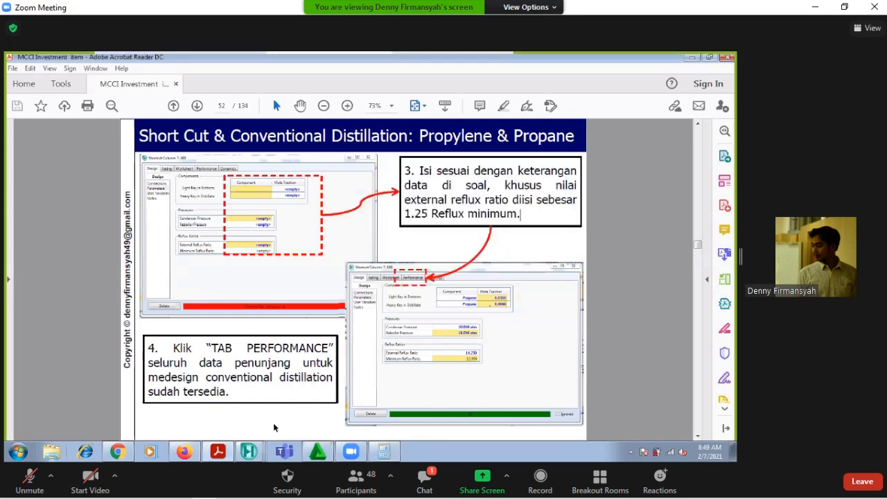
{"action": "left_click", "coordinate": [119, 452]}
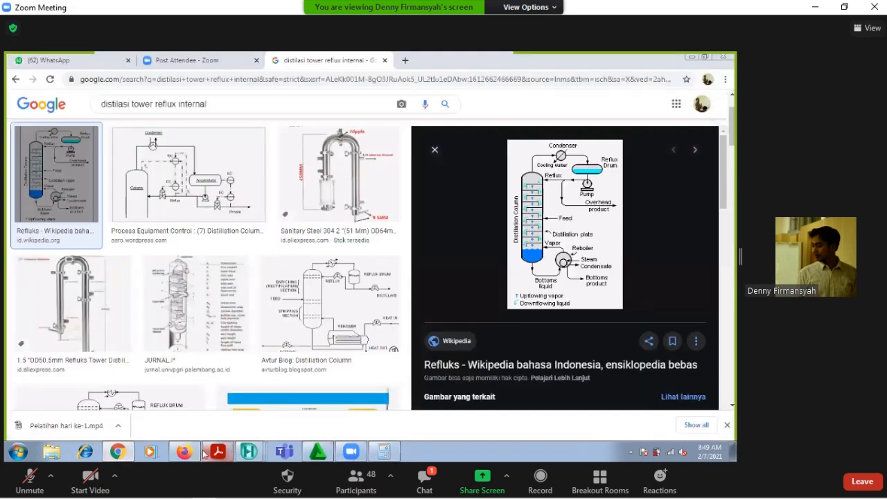
{"action": "mouse_move", "coordinate": [249, 451]}
{"action": "left_click", "coordinate": [255, 424]}
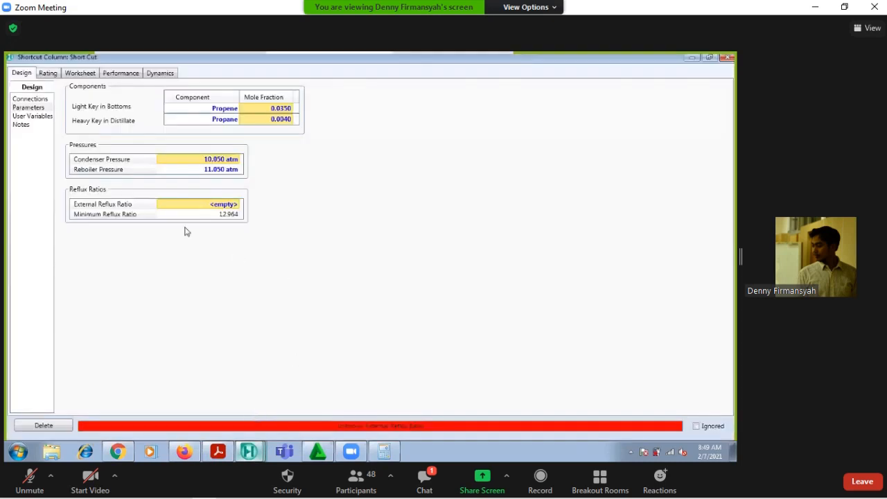
Set the shortcut column's external reflux ratio to 16.25.
{"action": "left_click", "coordinate": [204, 206]}
{"action": "type", "text": "16.25"}
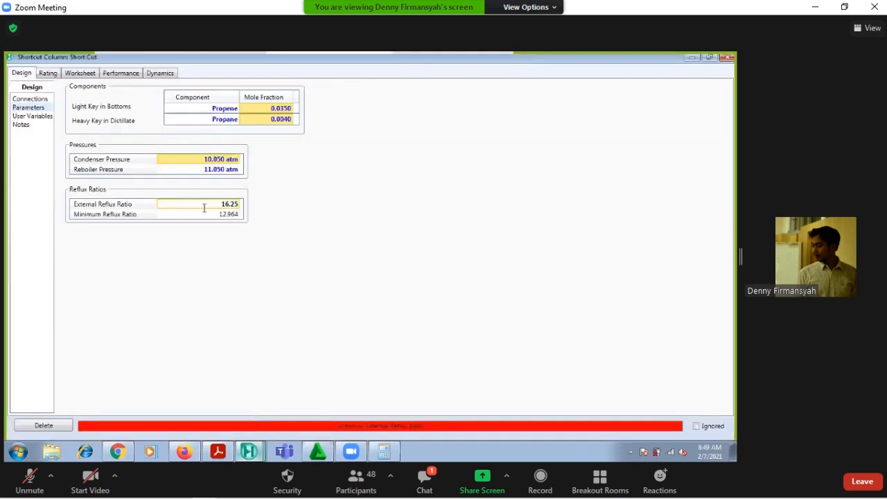
{"action": "key", "text": "Return"}
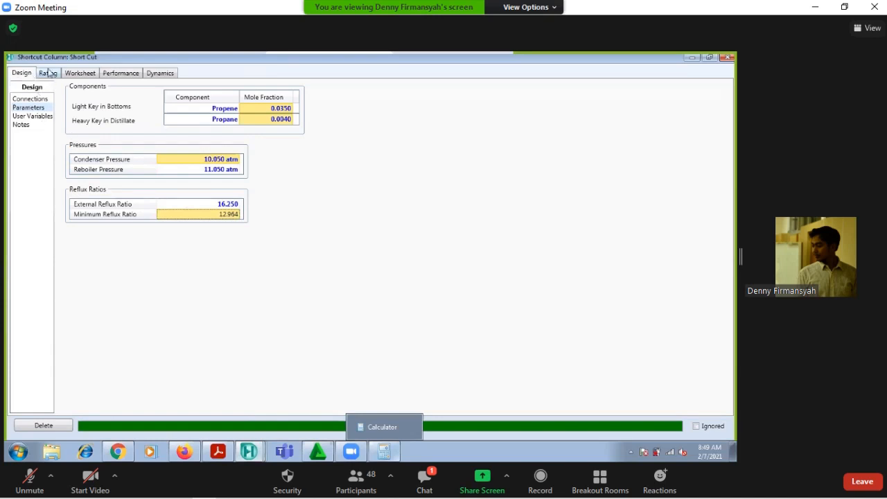
Display the shortcut column's performance results and launch Snipping Tool.
{"action": "left_click", "coordinate": [122, 74]}
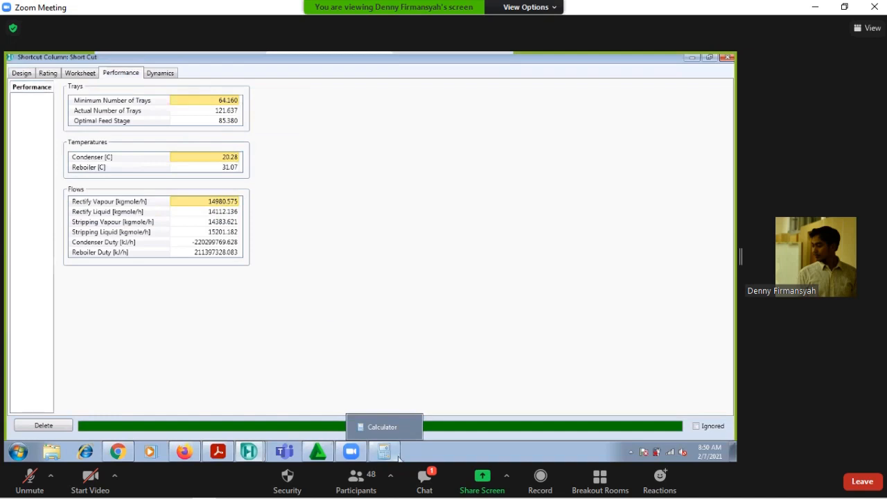
{"action": "left_click", "coordinate": [15, 452]}
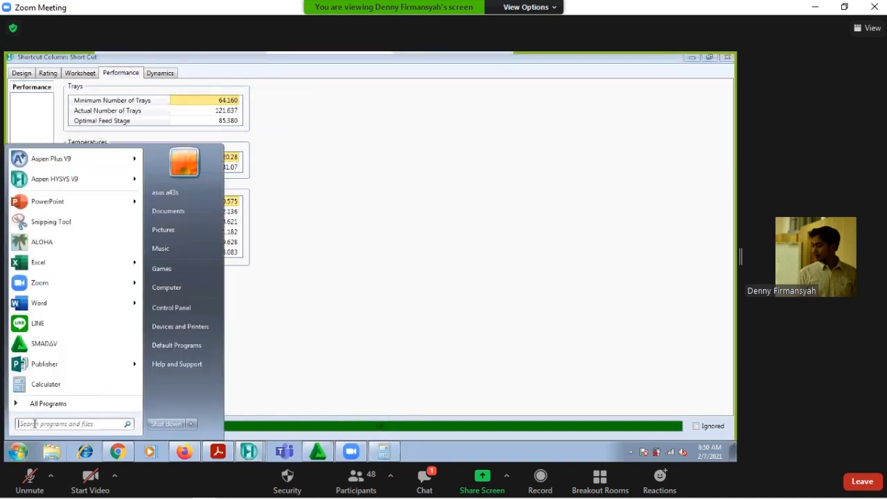
{"action": "type", "text": "sni"}
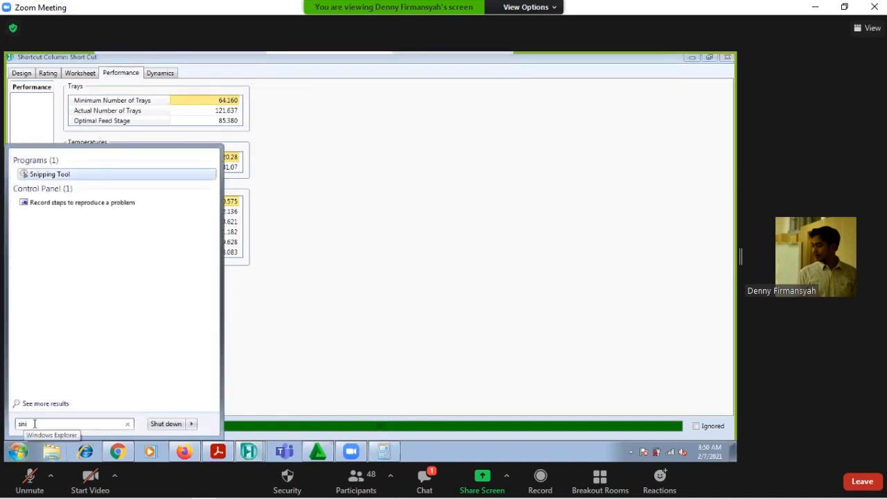
{"action": "type", "text": "pp"}
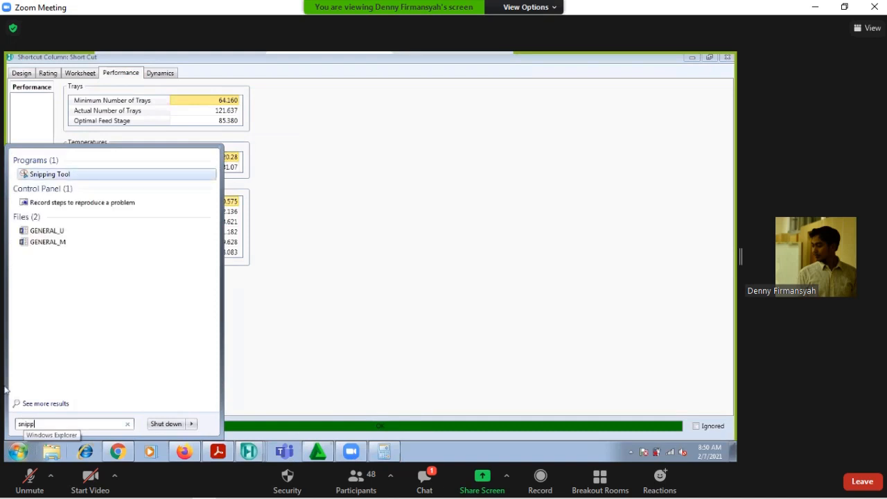
{"action": "left_click", "coordinate": [55, 174]}
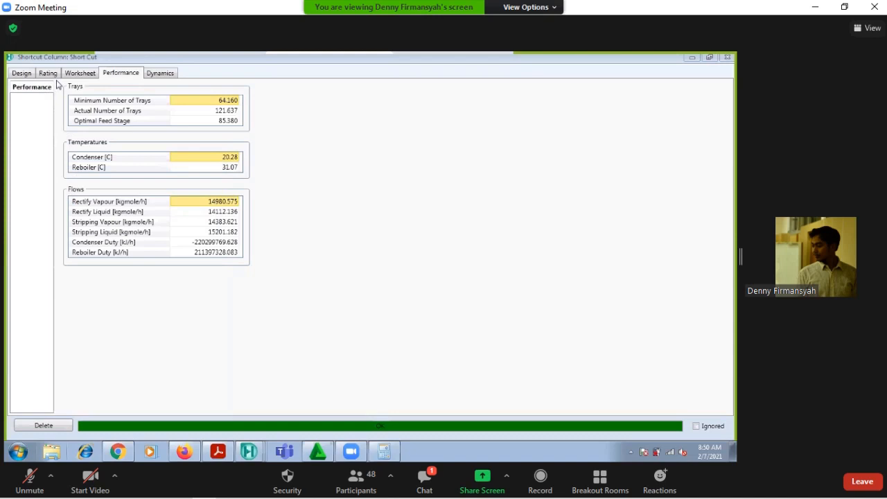
Snip the Trays, Temperatures and Flows results and copy the capture.
{"action": "left_click_drag", "start_coordinate": [56, 80], "coordinate": [255, 272]}
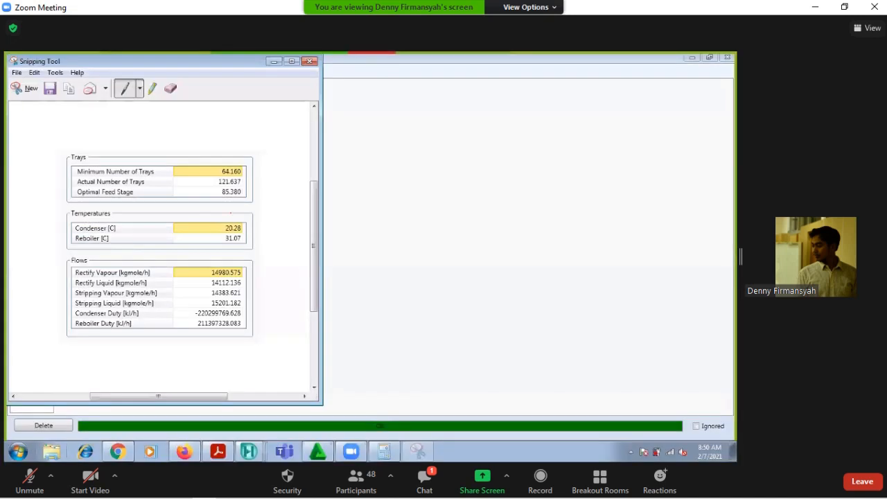
{"action": "right_click", "coordinate": [169, 205]}
{"action": "left_click", "coordinate": [206, 225]}
{"action": "mouse_move", "coordinate": [227, 448]}
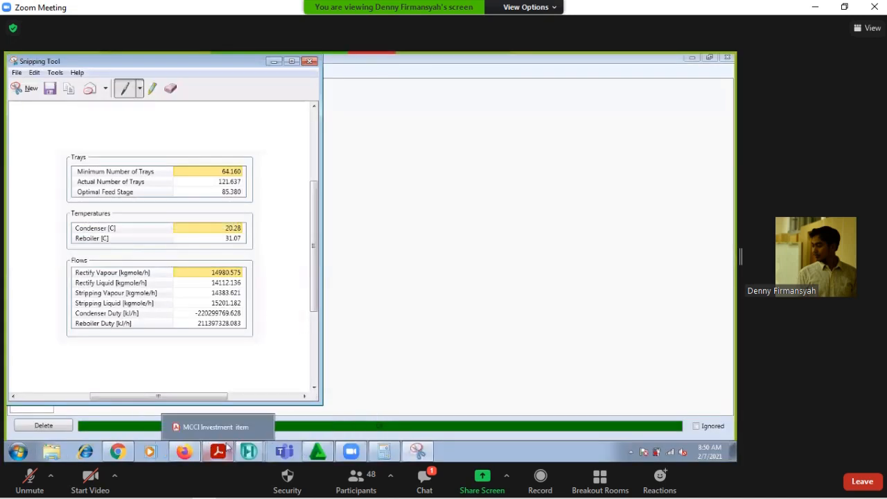
{"action": "left_click", "coordinate": [19, 451]}
{"action": "type", "text": "word"}
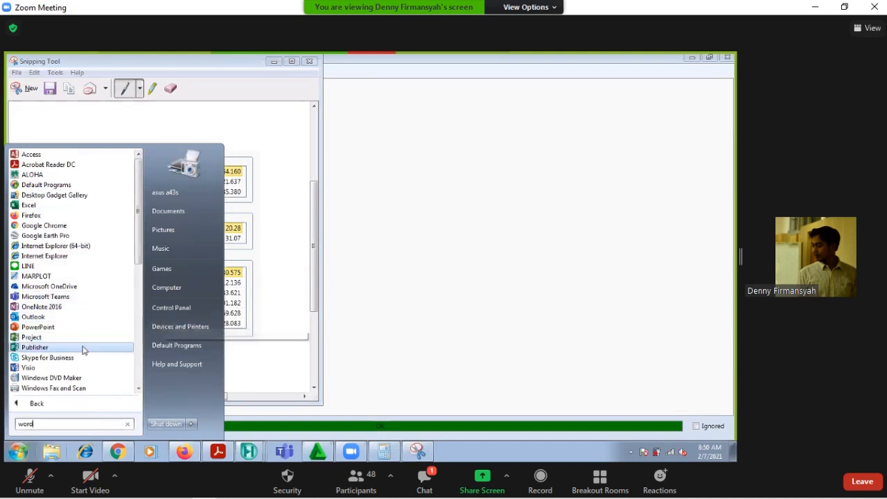
{"action": "key", "text": "BackSpace"}
{"action": "key", "text": "BackSpace"}
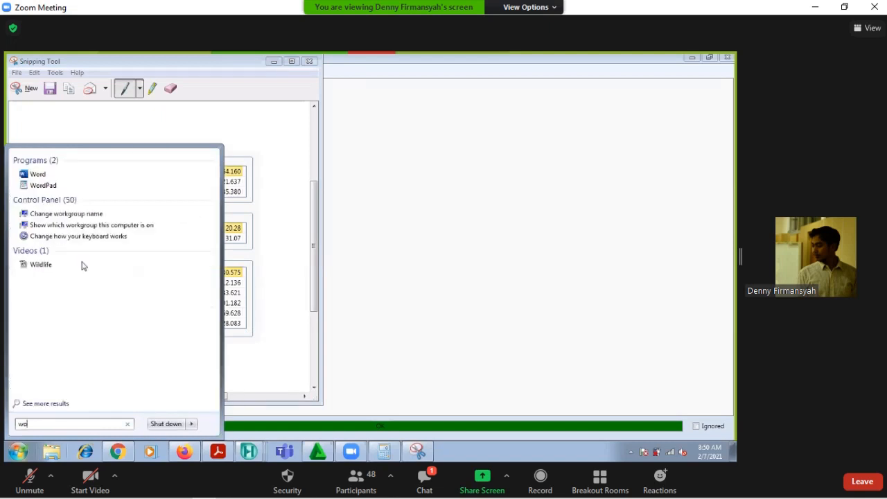
{"action": "key", "text": "BackSpace"}
{"action": "type", "text": "mic"}
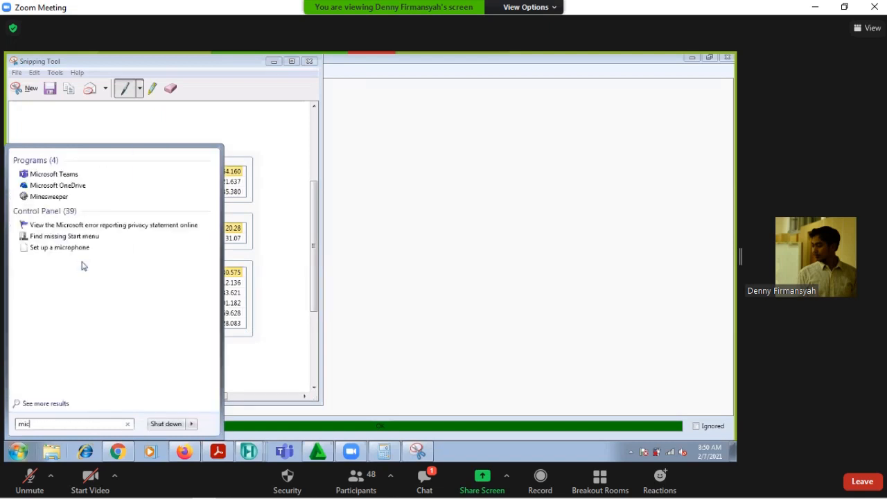
{"action": "type", "text": "rosoft"}
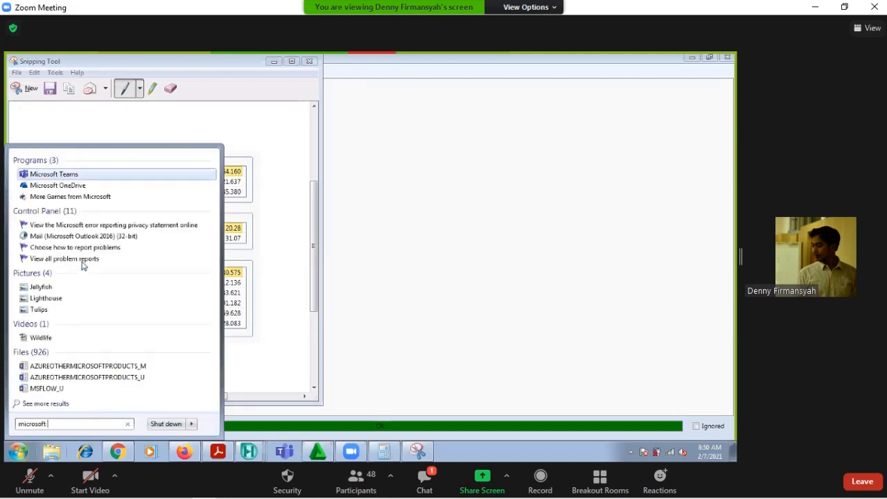
{"action": "type", "text": " word"}
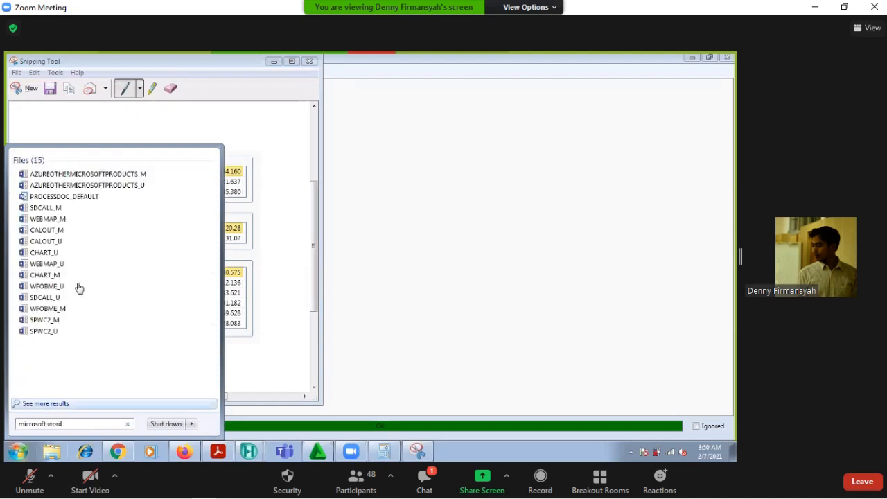
{"action": "key", "text": "BackSpace"}
{"action": "key", "text": "BackSpace"}
{"action": "key", "text": "BackSpace"}
{"action": "key", "text": "BackSpace"}
{"action": "key", "text": "BackSpace"}
{"action": "key", "text": "BackSpace"}
{"action": "key", "text": "BackSpace"}
{"action": "key", "text": "BackSpace"}
{"action": "key", "text": "BackSpace"}
{"action": "key", "text": "BackSpace"}
{"action": "key", "text": "BackSpace"}
{"action": "key", "text": "BackSpace"}
{"action": "key", "text": "BackSpace"}
{"action": "key", "text": "BackSpace"}
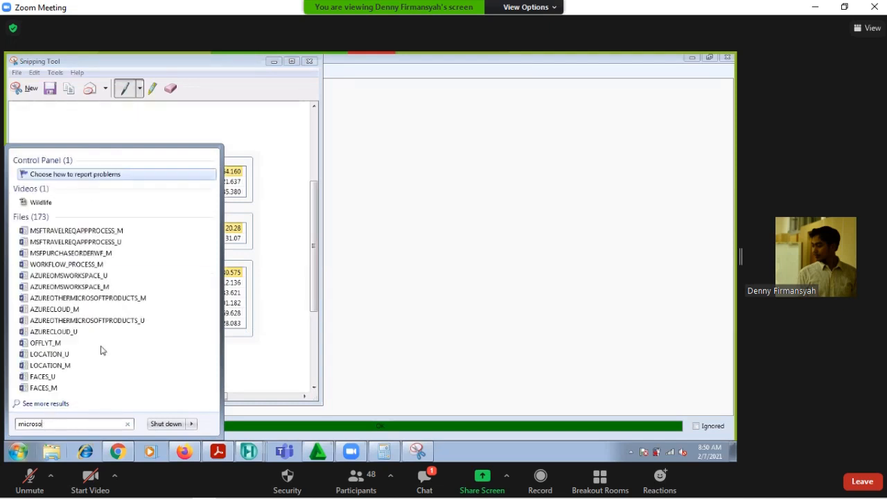
{"action": "left_click", "coordinate": [478, 311]}
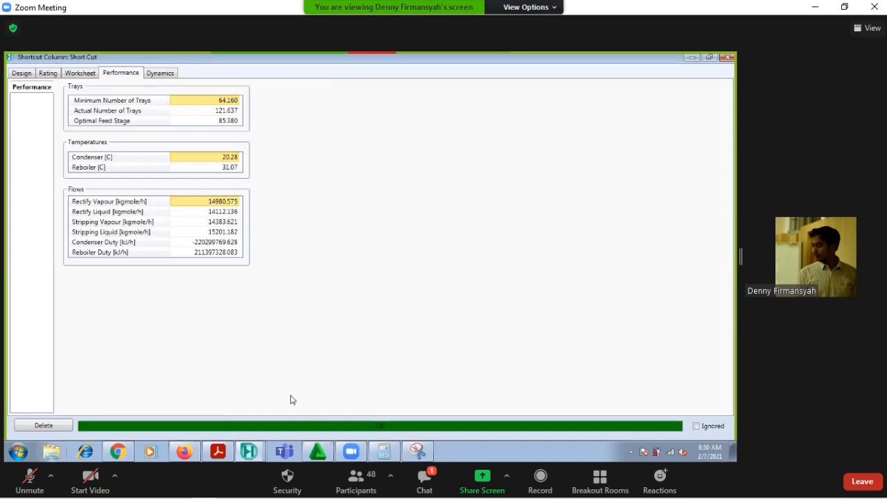
Minimize the HYSYS, Snipping Tool, Chrome and Firefox windows to reach the desktop and launch Word.
{"action": "left_click", "coordinate": [695, 58]}
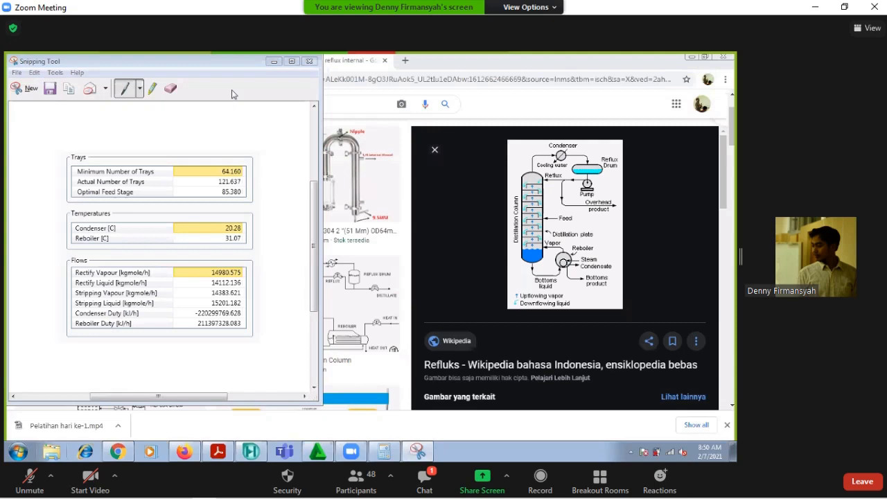
{"action": "left_click_drag", "start_coordinate": [167, 63], "coordinate": [168, 103]}
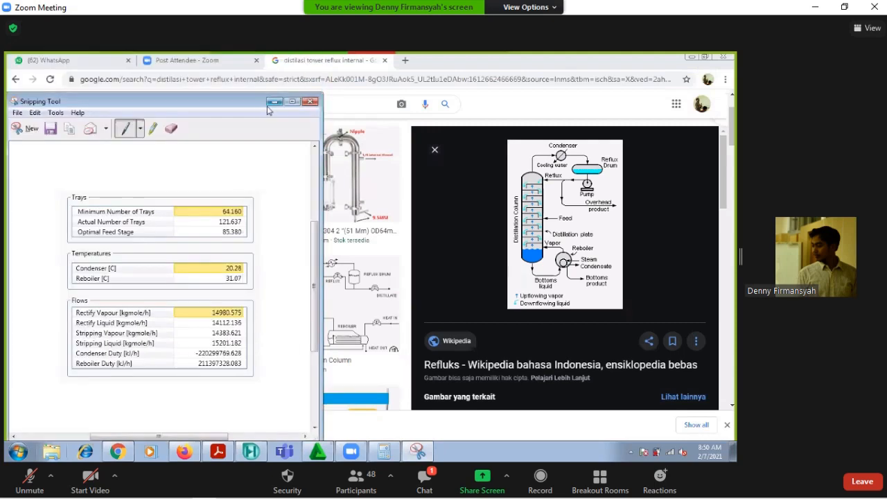
{"action": "left_click", "coordinate": [274, 103]}
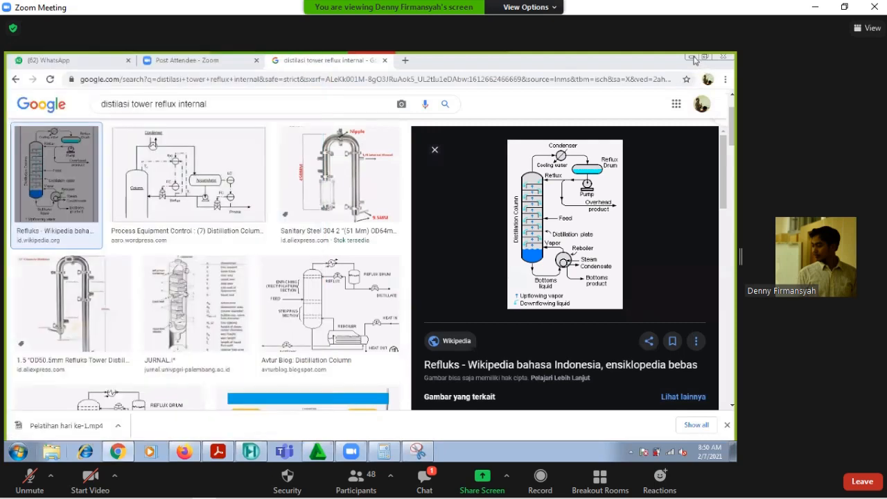
{"action": "left_click", "coordinate": [691, 56]}
{"action": "left_click", "coordinate": [688, 58]}
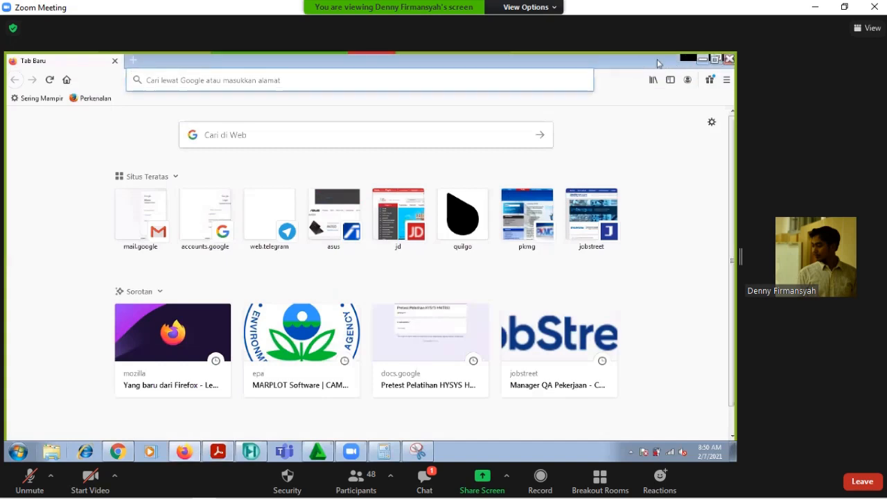
{"action": "left_click", "coordinate": [703, 62]}
{"action": "left_click", "coordinate": [390, 65]}
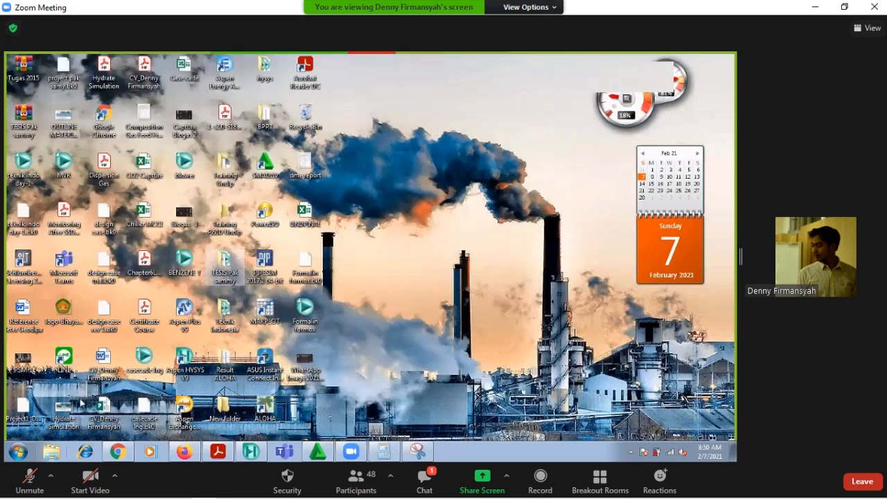
{"action": "left_click", "coordinate": [19, 450]}
{"action": "left_click", "coordinate": [67, 307]}
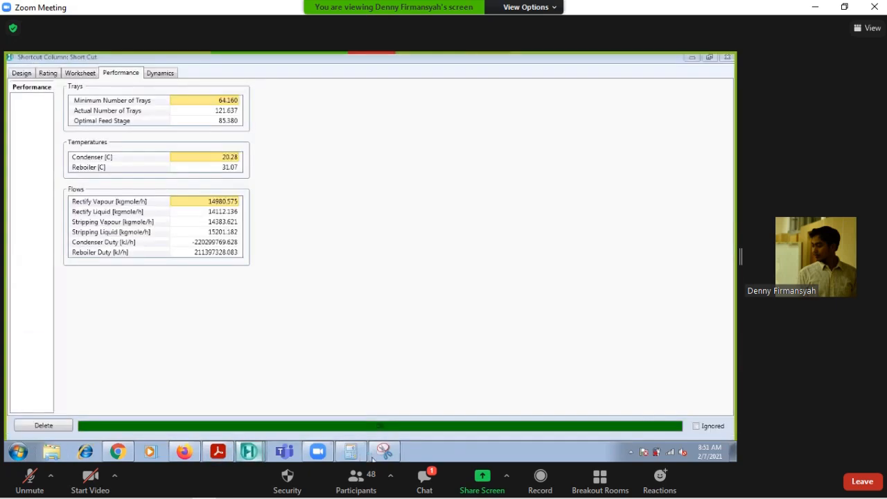
Copy the performance results snip again, minimize Snipping Tool, and show the shortcut column's design parameters in HYSYS.
{"action": "right_click", "coordinate": [198, 251]}
{"action": "left_click", "coordinate": [206, 270]}
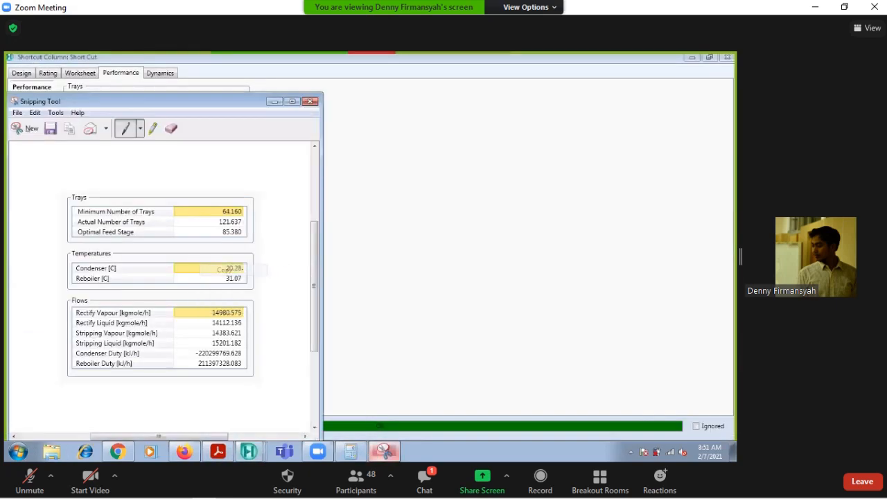
{"action": "left_click", "coordinate": [275, 101]}
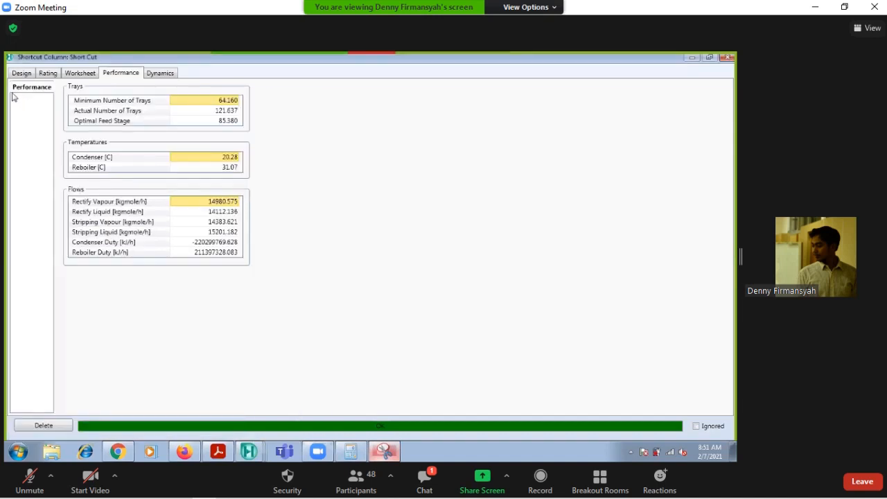
{"action": "left_click", "coordinate": [22, 74]}
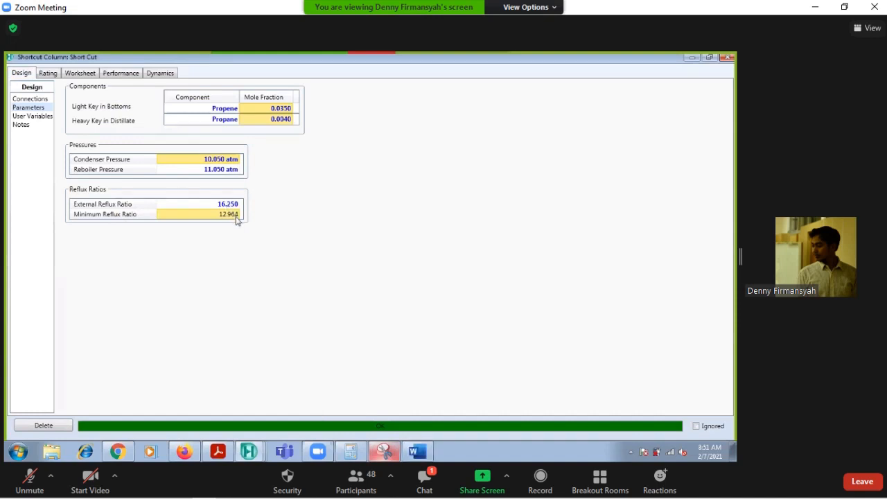
Switch to Word, skip the Office sign-in, create a blank document, and cancel the Office repair prompt.
{"action": "left_click", "coordinate": [420, 453]}
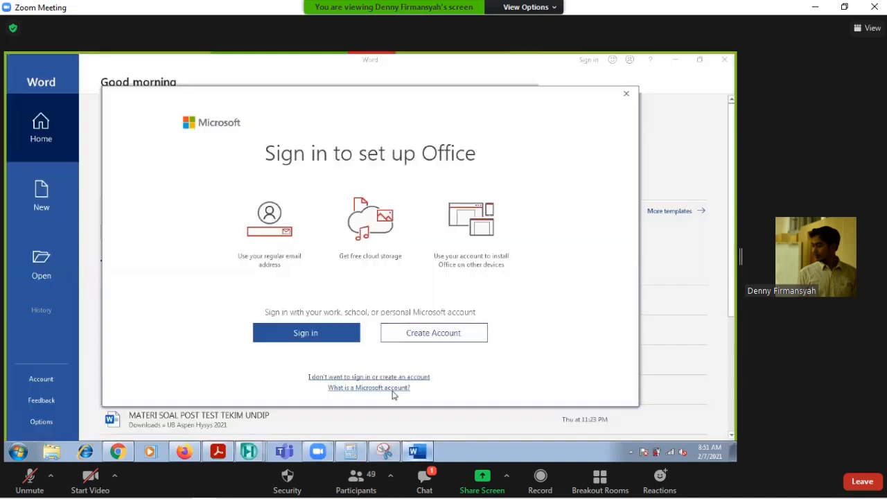
{"action": "left_click", "coordinate": [626, 94]}
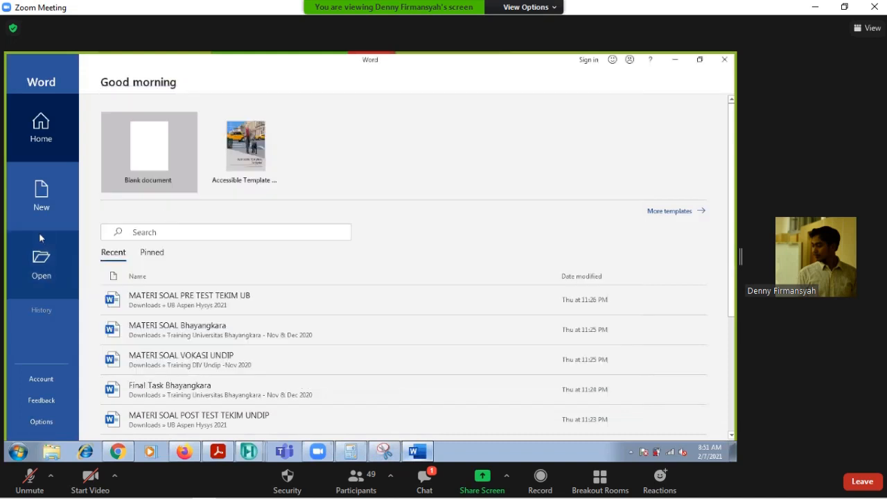
{"action": "left_click", "coordinate": [139, 159]}
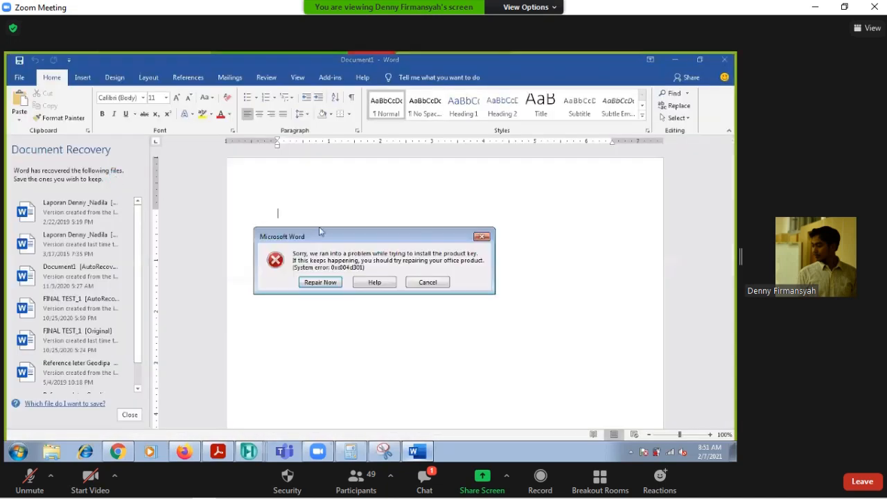
{"action": "left_click", "coordinate": [424, 283]}
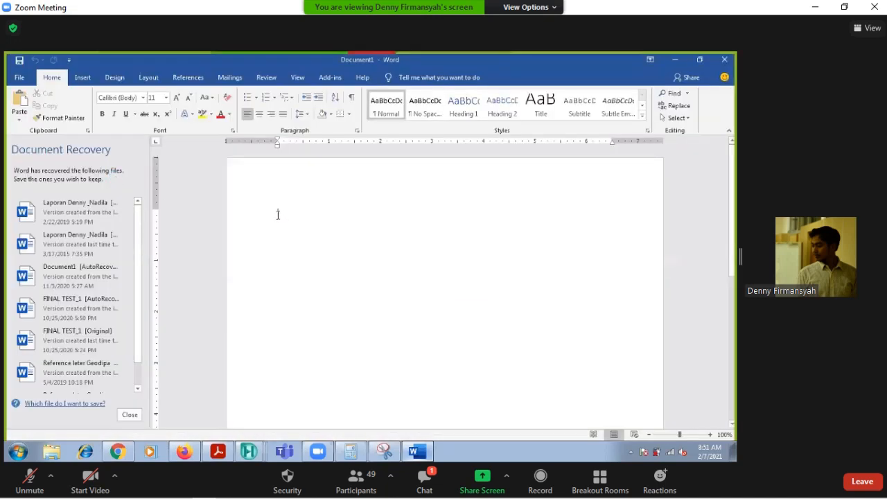
Try to paste the copied performance results snip into the blank document.
{"action": "right_click", "coordinate": [277, 214]}
{"action": "left_click", "coordinate": [316, 259]}
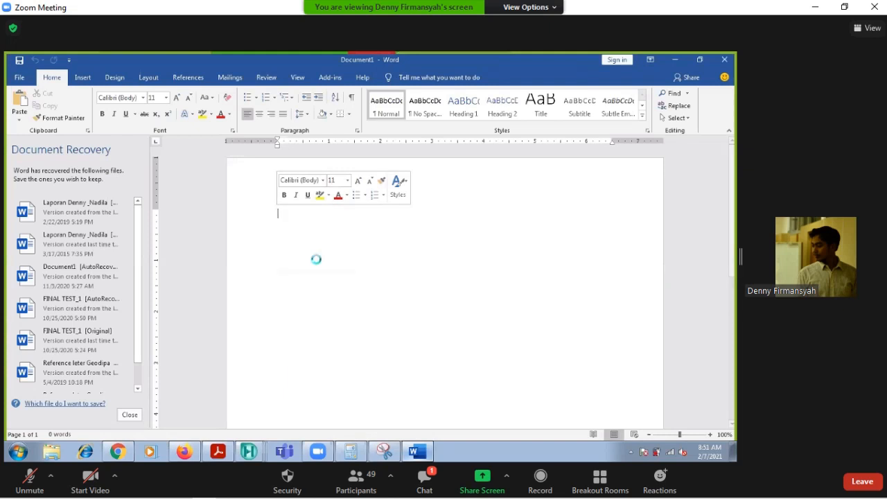
{"action": "right_click", "coordinate": [286, 216]}
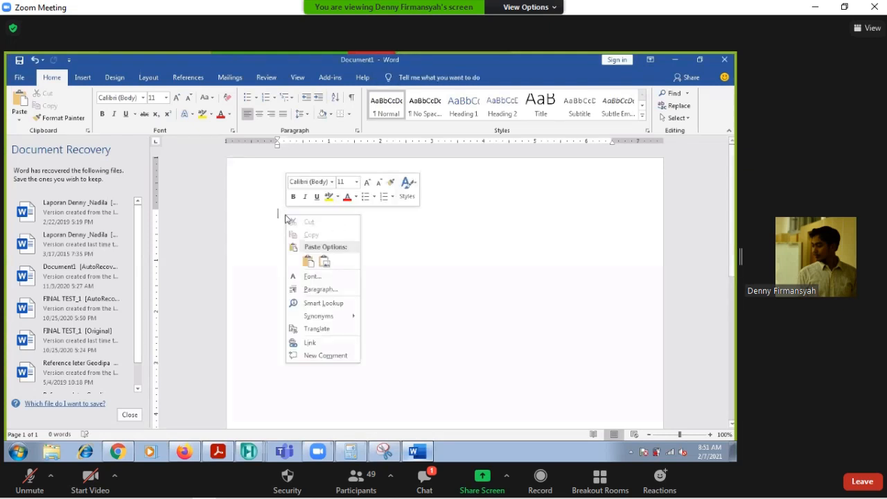
{"action": "left_click", "coordinate": [318, 268]}
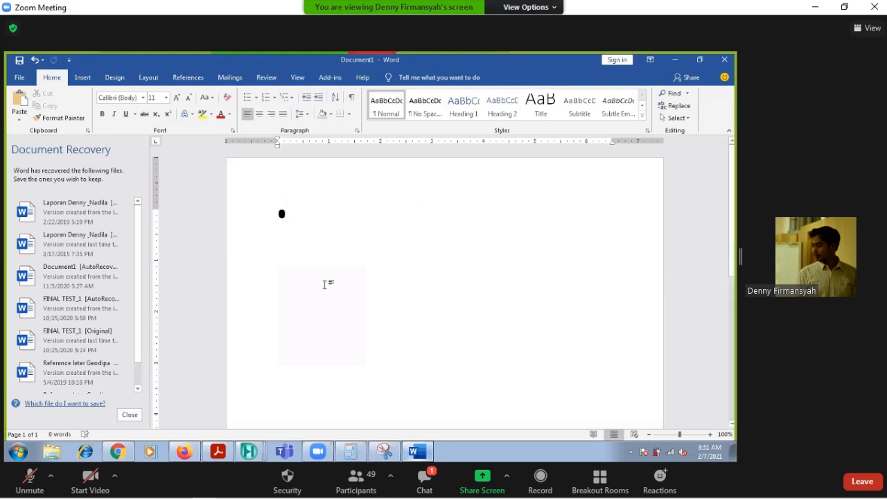
Recopy the performance results capture from Snipping Tool and paste it into the Word document.
{"action": "left_click", "coordinate": [384, 451]}
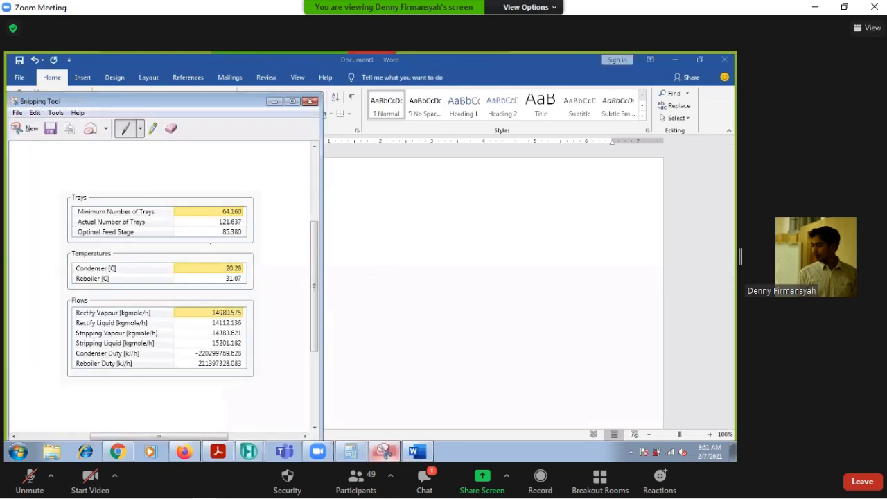
{"action": "right_click", "coordinate": [206, 242]}
{"action": "left_click", "coordinate": [232, 262]}
{"action": "left_click", "coordinate": [337, 227]}
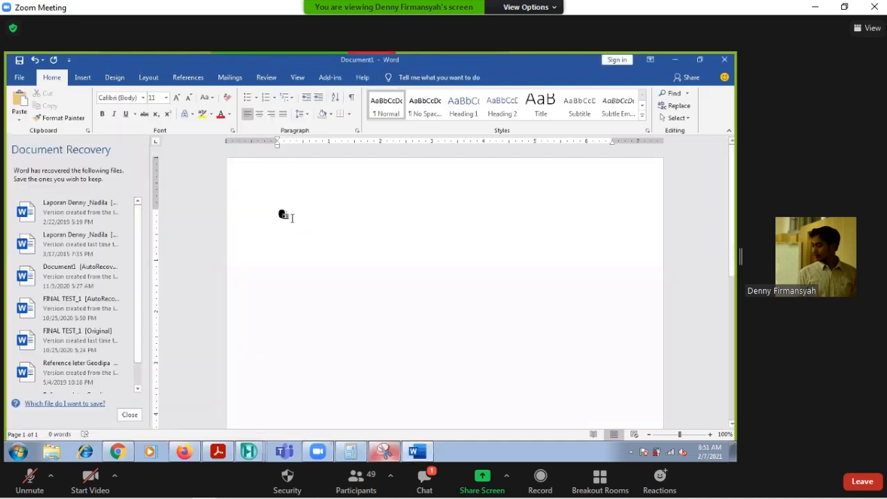
{"action": "right_click", "coordinate": [291, 216]}
{"action": "left_click", "coordinate": [331, 261]}
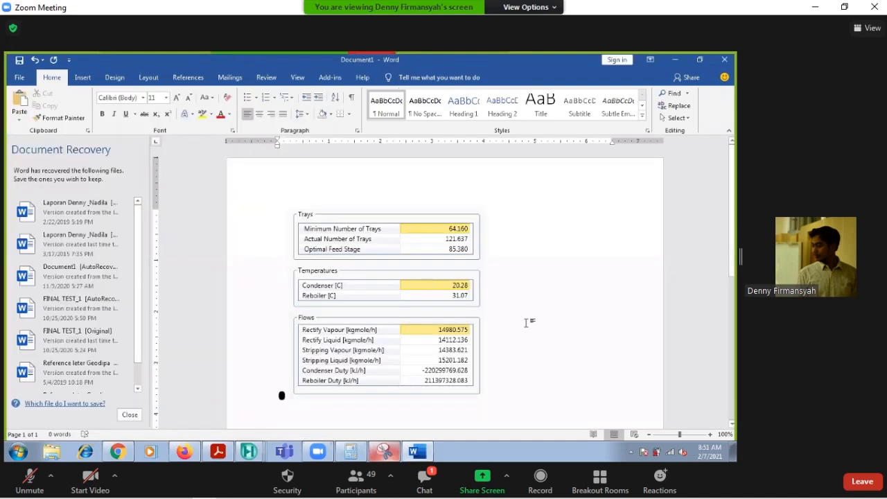
Add a new line below the pasted performance results picture.
{"action": "left_click", "coordinate": [291, 397]}
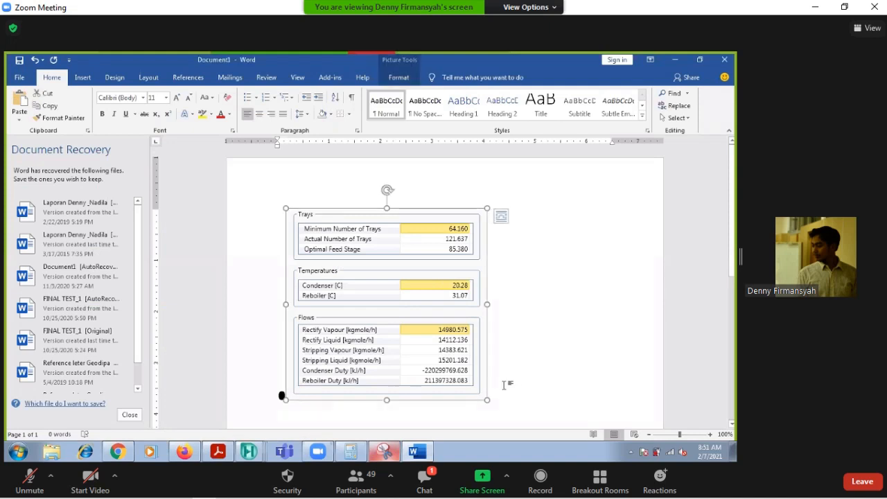
{"action": "left_click", "coordinate": [515, 389]}
{"action": "key", "text": "Return"}
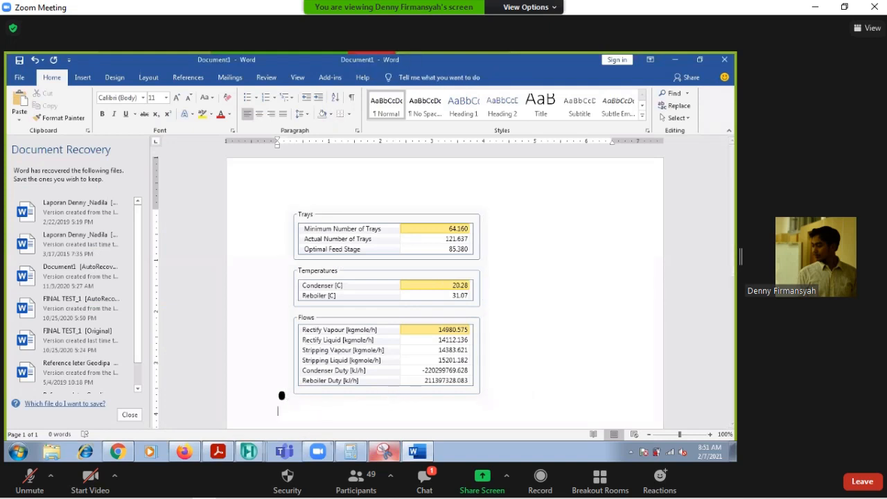
Switch back to the HYSYS shortcut column and set its external reflux ratio to 20.
{"action": "key", "text": "Return"}
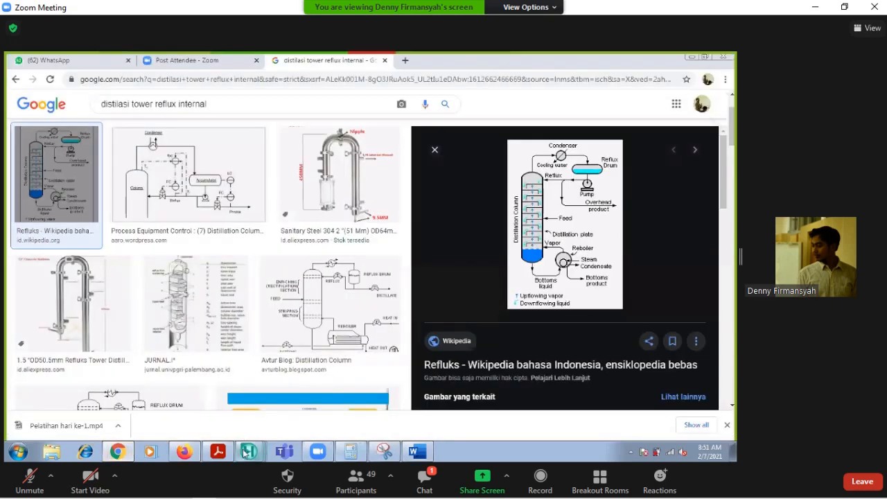
{"action": "left_click", "coordinate": [244, 447]}
{"action": "left_click", "coordinate": [234, 390]}
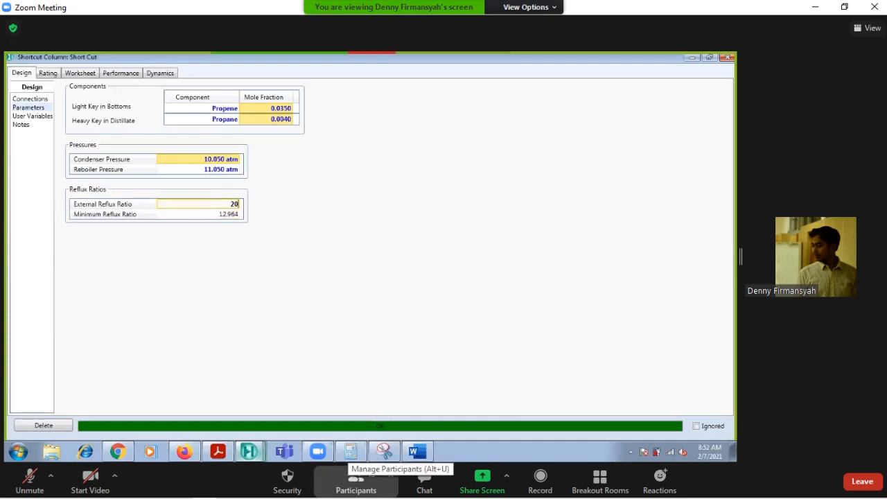
Look through the Zoom meeting's participant list and close it.
{"action": "left_click", "coordinate": [355, 478]}
{"action": "scroll", "coordinate": [797, 185], "scroll_direction": "down", "scroll_amount": 5}
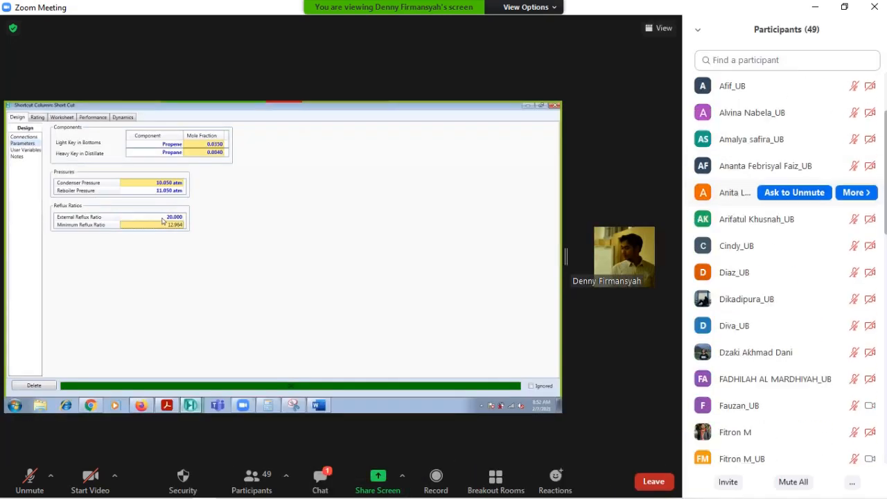
{"action": "scroll", "coordinate": [796, 187], "scroll_direction": "down", "scroll_amount": 6}
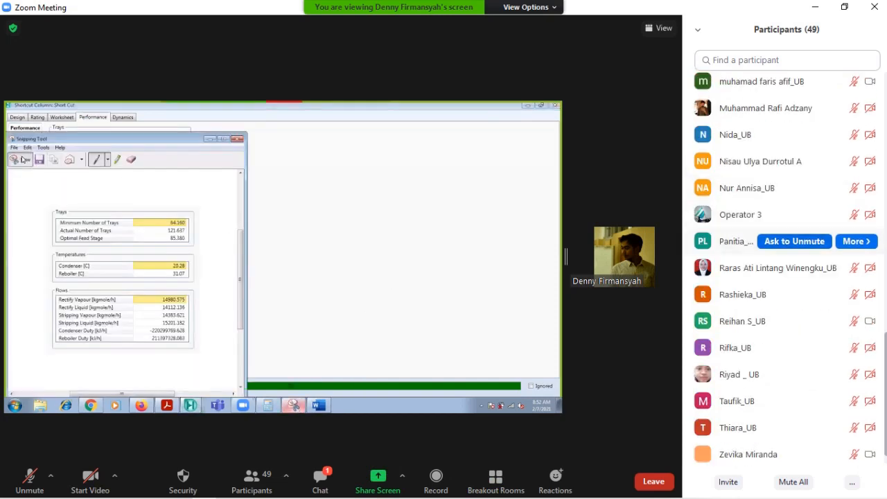
{"action": "scroll", "coordinate": [797, 235], "scroll_direction": "up", "scroll_amount": 5}
{"action": "scroll", "coordinate": [797, 244], "scroll_direction": "up", "scroll_amount": 3}
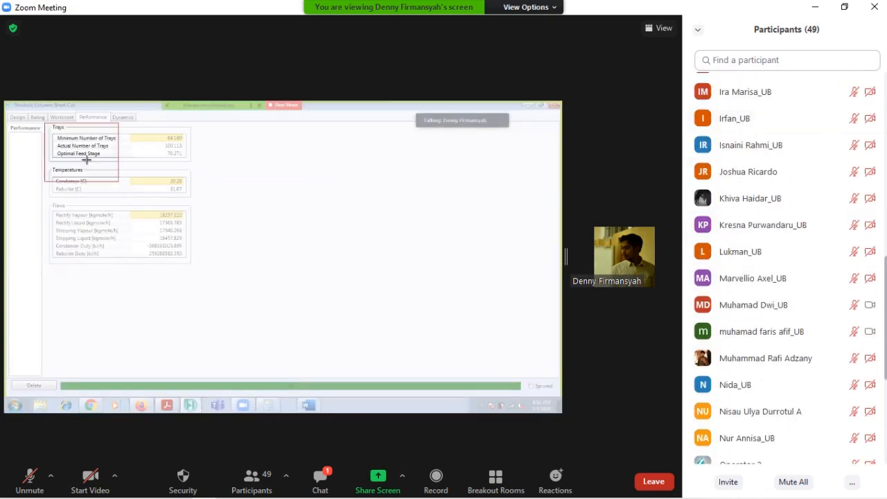
{"action": "left_click", "coordinate": [698, 30]}
{"action": "left_click", "coordinate": [724, 43]}
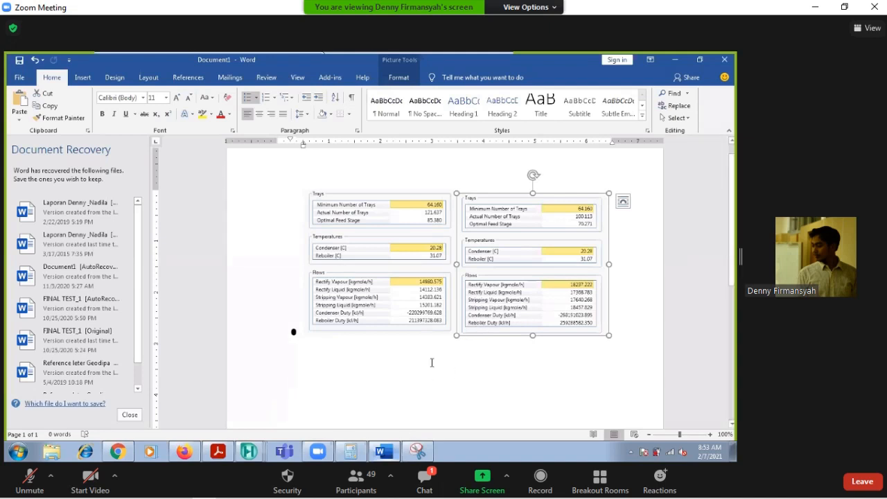
Return from Word to the HYSYS shortcut column and set its external reflux ratio to 16.25.
{"action": "left_click", "coordinate": [249, 451]}
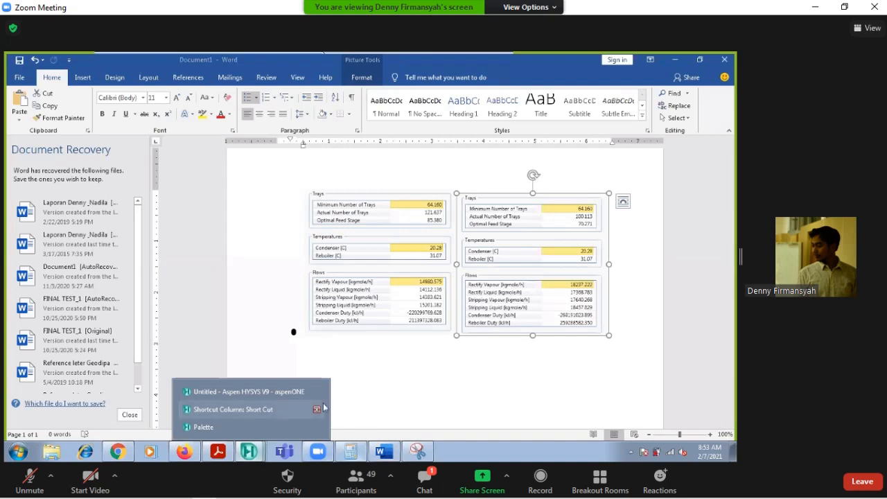
{"action": "left_click", "coordinate": [263, 409]}
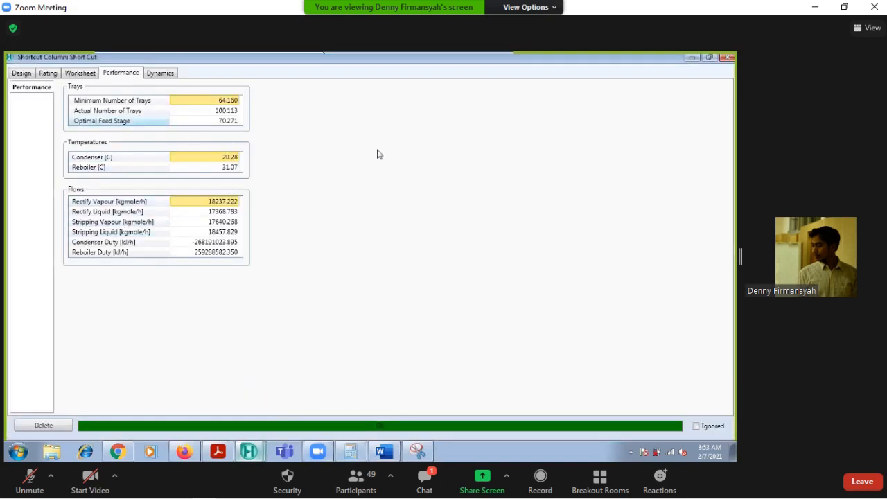
{"action": "left_click", "coordinate": [23, 75]}
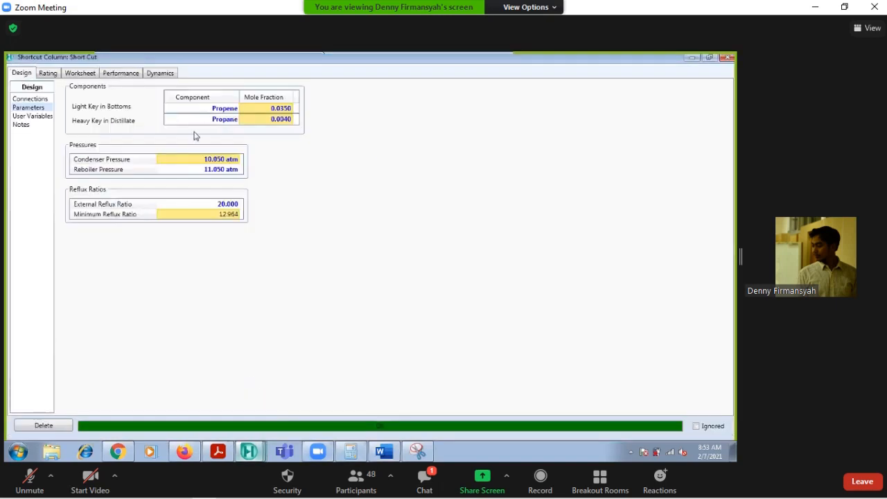
{"action": "left_click", "coordinate": [214, 204]}
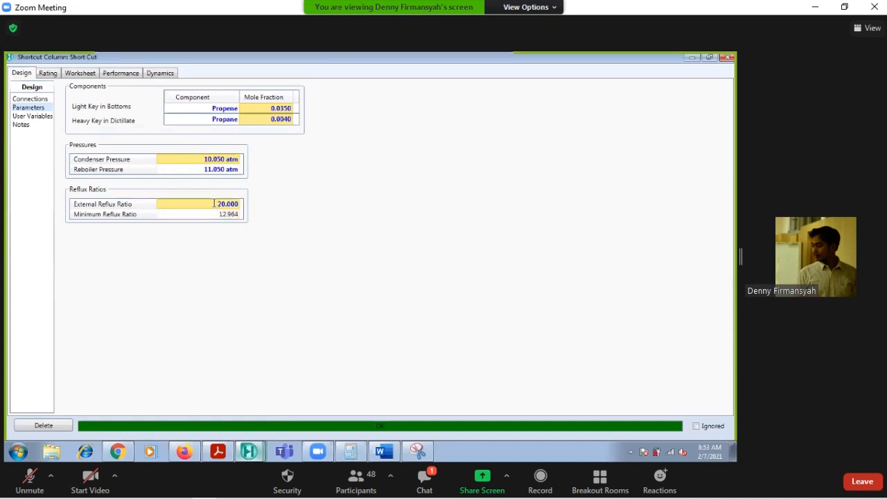
{"action": "type", "text": "16"}
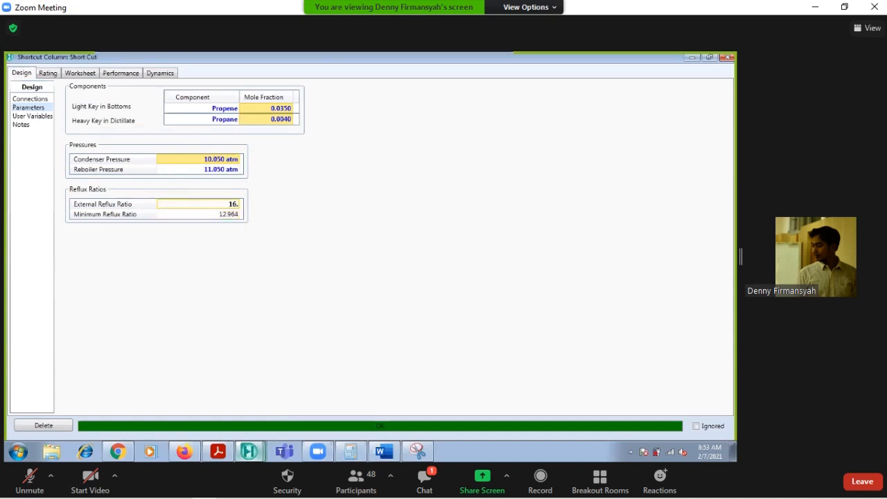
{"action": "type", "text": ".25"}
{"action": "key", "text": "Return"}
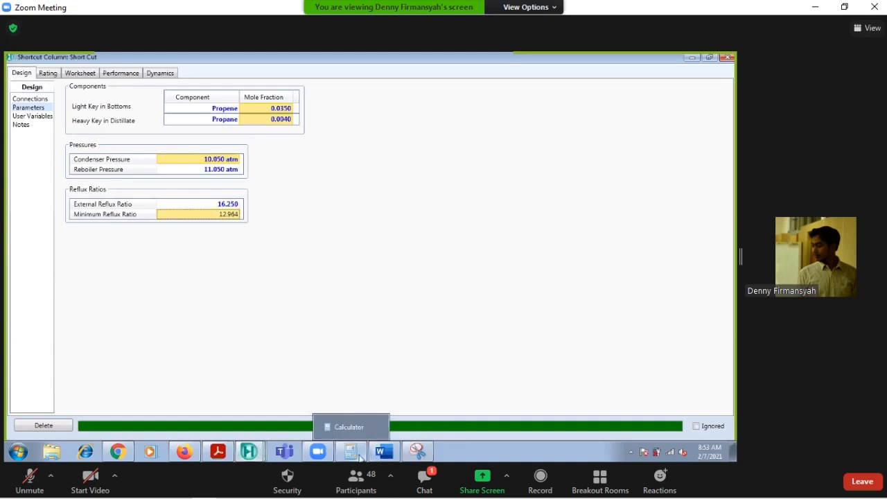
Check the calculator and the shortcut column's performance results, and close the column window.
{"action": "left_click", "coordinate": [359, 456]}
{"action": "left_click", "coordinate": [307, 348]}
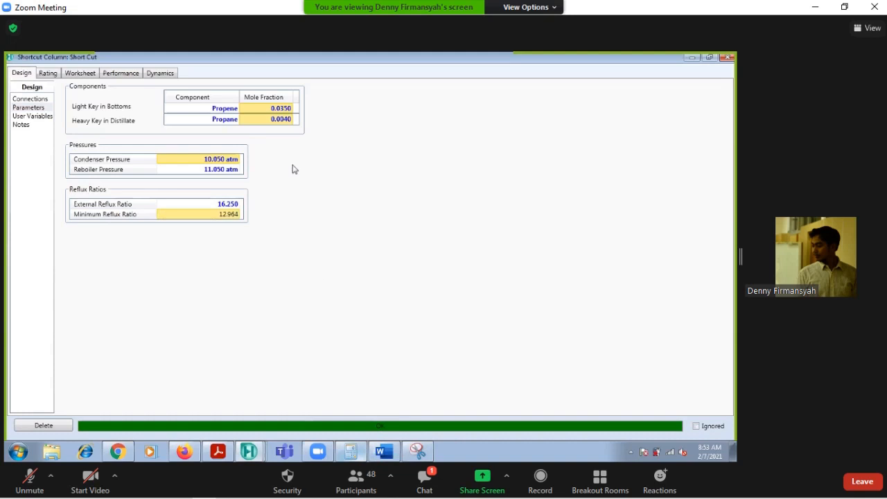
{"action": "left_click", "coordinate": [121, 73]}
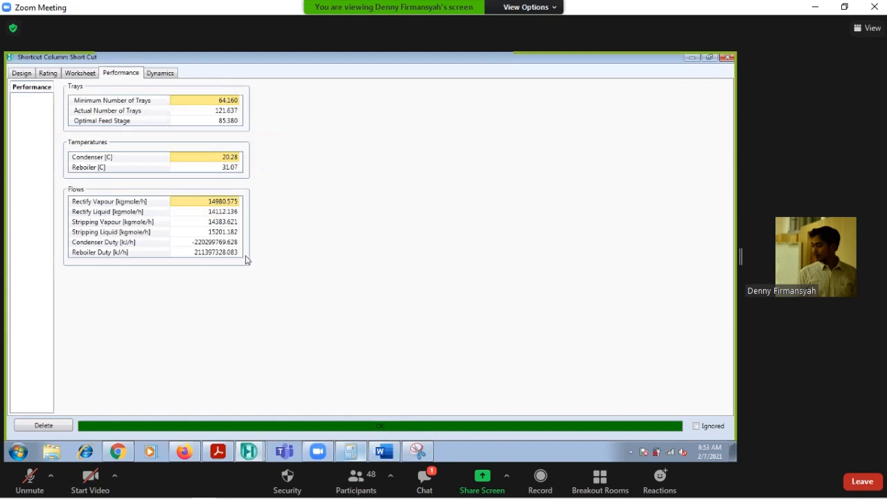
{"action": "left_click", "coordinate": [724, 58]}
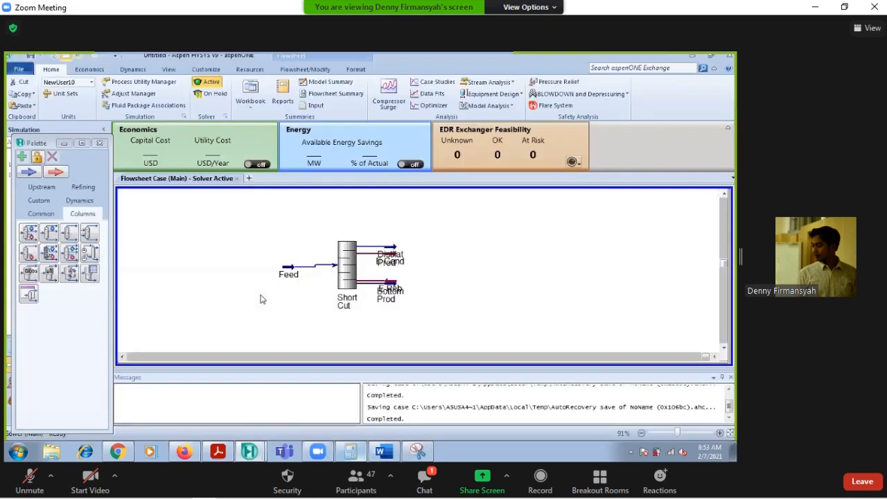
Spread out the flowsheet by moving the Distilat Prod stream above the E Cond stream and Bottom Prod below E Reb.
{"action": "left_click_drag", "start_coordinate": [399, 223], "coordinate": [400, 225]}
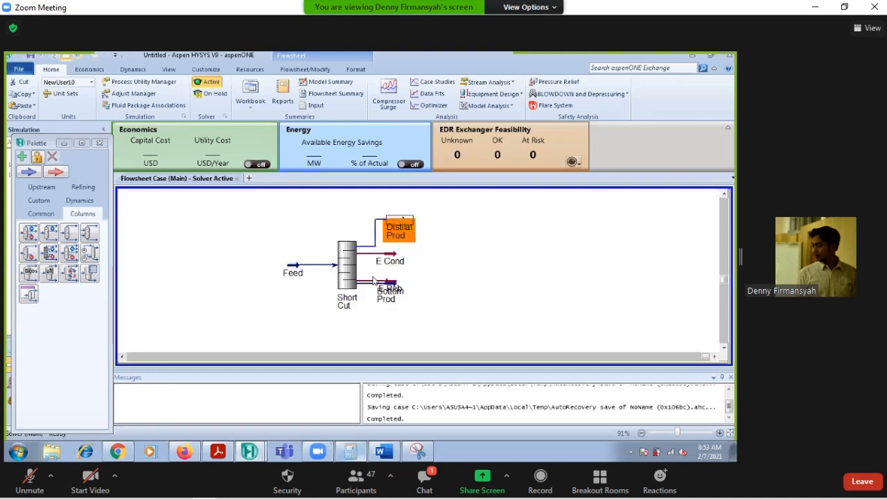
{"action": "left_click_drag", "start_coordinate": [379, 285], "coordinate": [382, 334]}
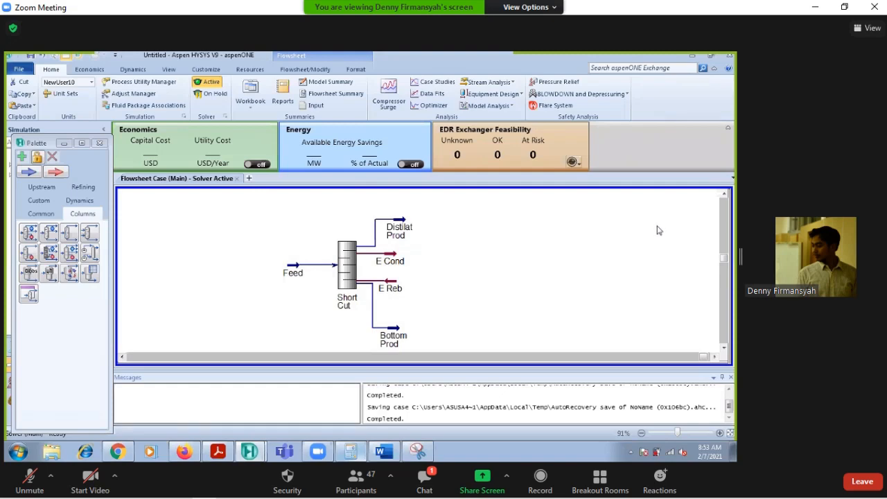
Add a material stream to the empty flowsheet area beside the shortcut column and name it New Feed.
{"action": "left_click", "coordinate": [29, 173]}
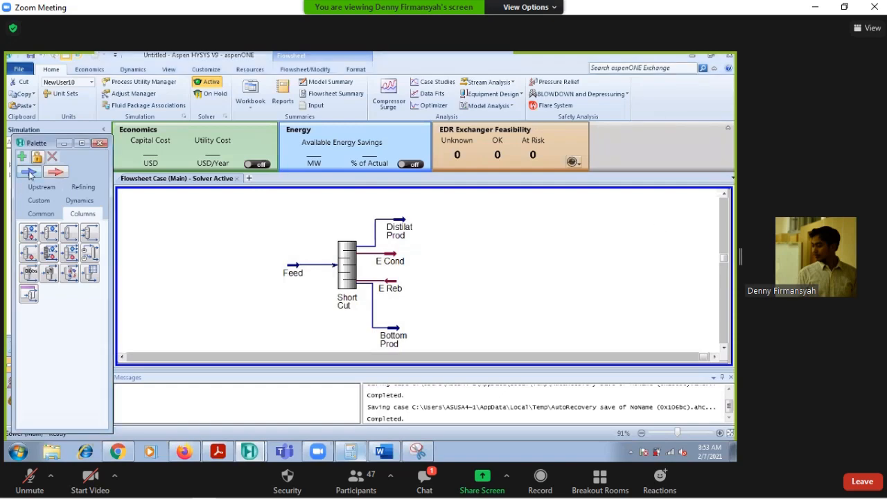
{"action": "left_click", "coordinate": [526, 271]}
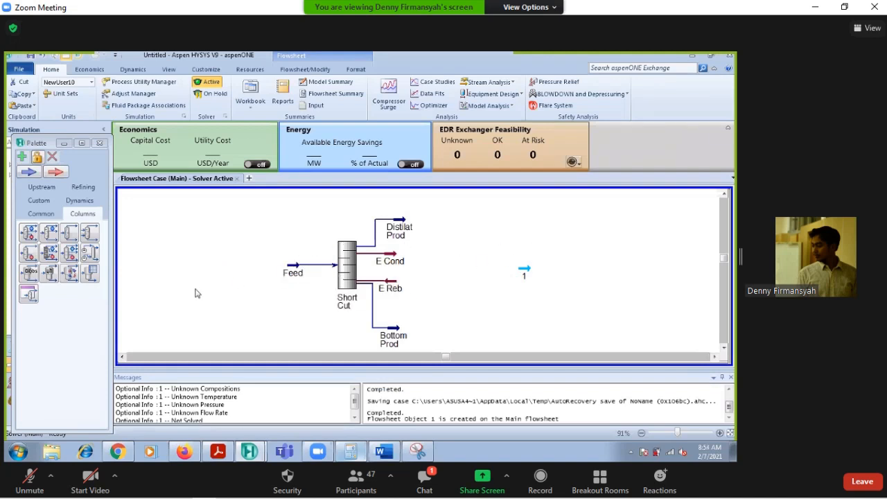
{"action": "mouse_move", "coordinate": [291, 275]}
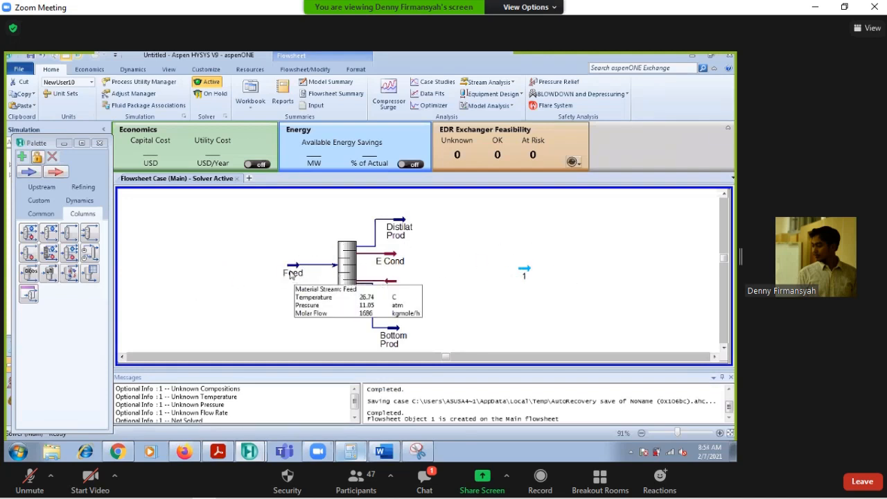
{"action": "mouse_move", "coordinate": [522, 276]}
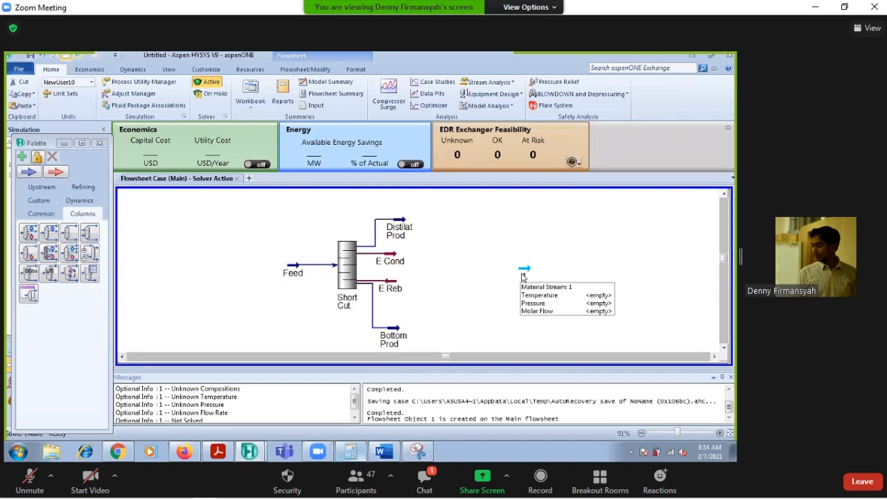
{"action": "double_click", "coordinate": [524, 273]}
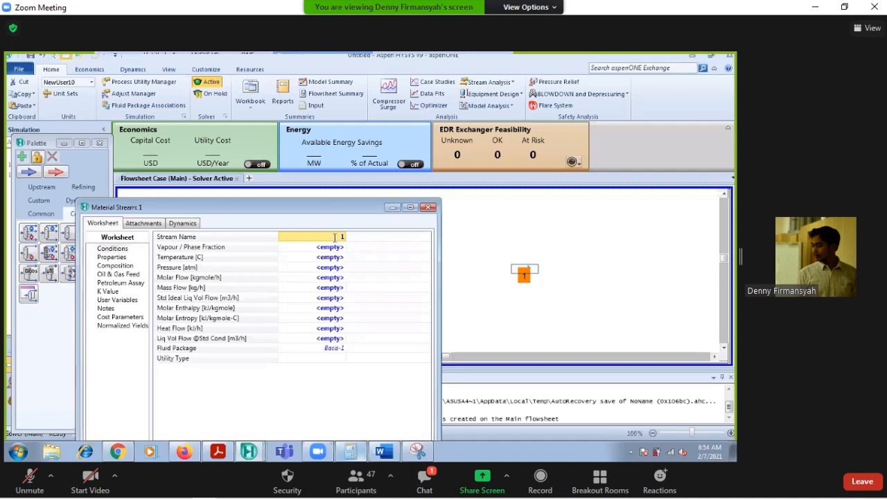
{"action": "type", "text": "New Feed"}
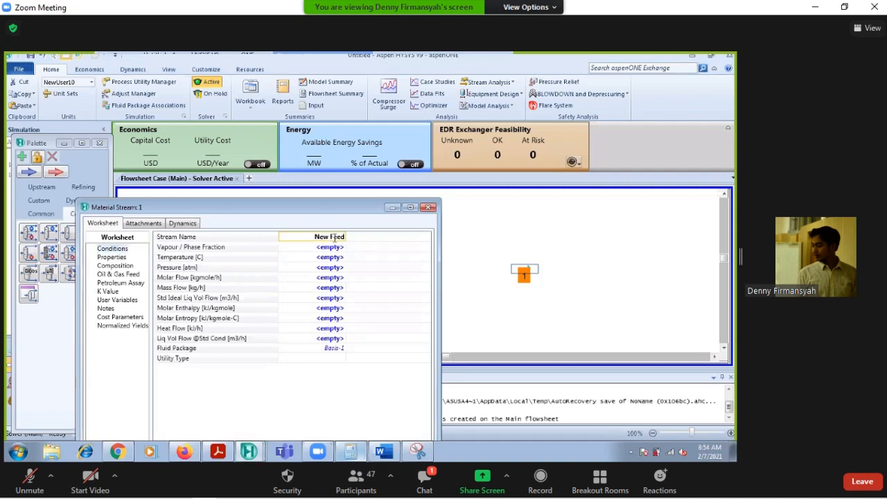
{"action": "key", "text": "Return"}
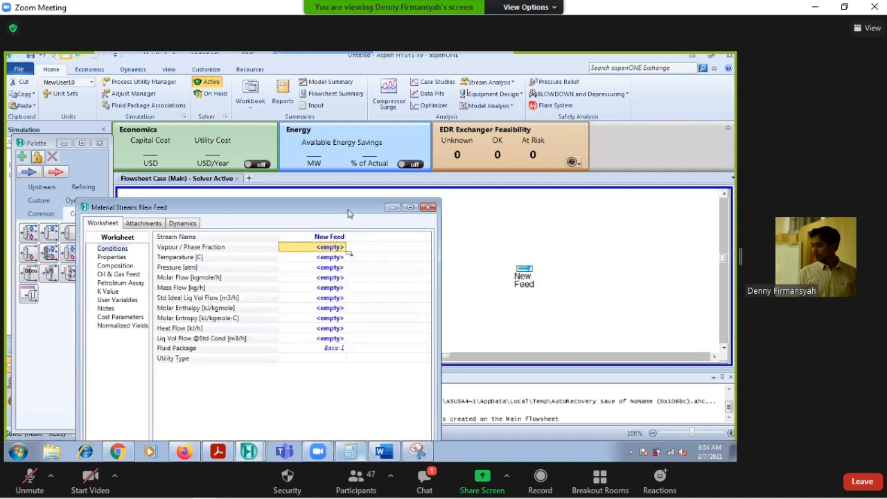
Define the New Feed stream from the existing Feed stream, keeping the molar flow basis.
{"action": "left_click_drag", "start_coordinate": [348, 208], "coordinate": [425, 116]}
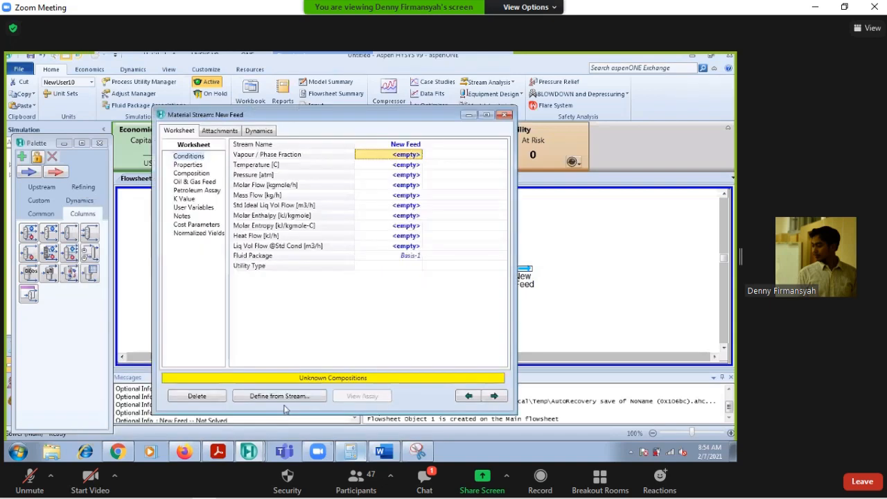
{"action": "left_click", "coordinate": [281, 396]}
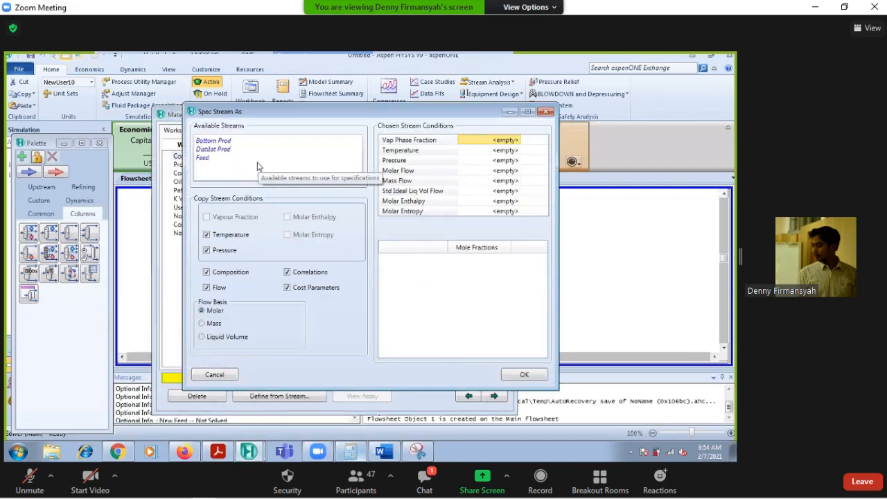
{"action": "left_click", "coordinate": [205, 159]}
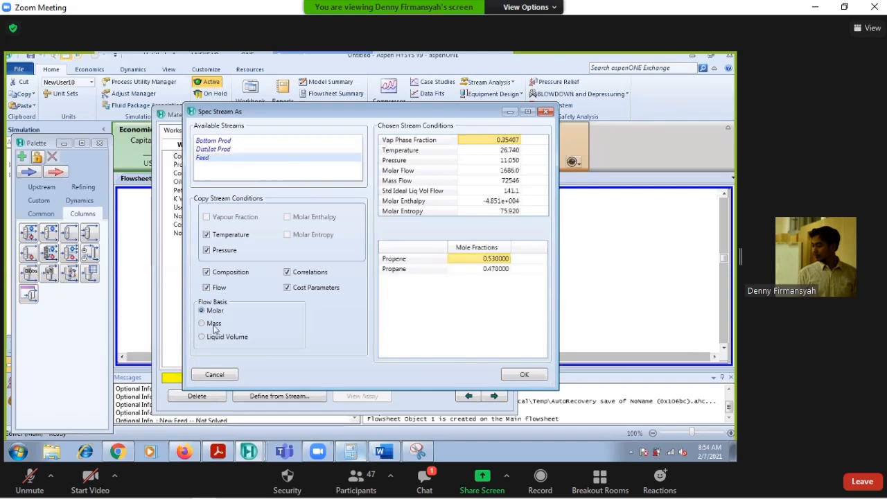
{"action": "left_click", "coordinate": [521, 380]}
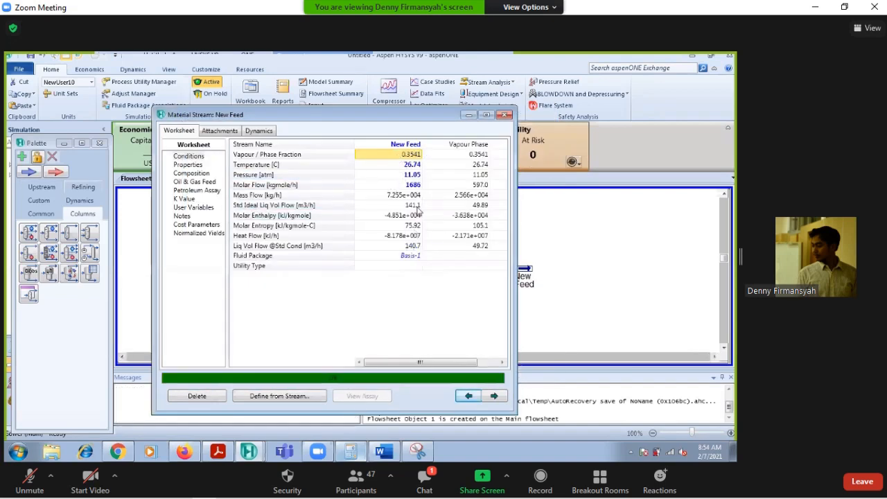
Review the New Feed stream's composition and conditions, and close its window.
{"action": "left_click", "coordinate": [181, 173]}
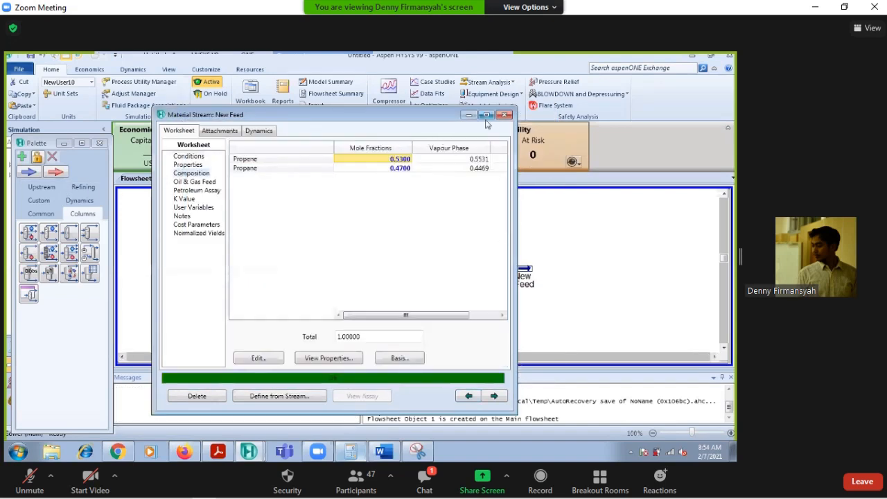
{"action": "left_click", "coordinate": [506, 115]}
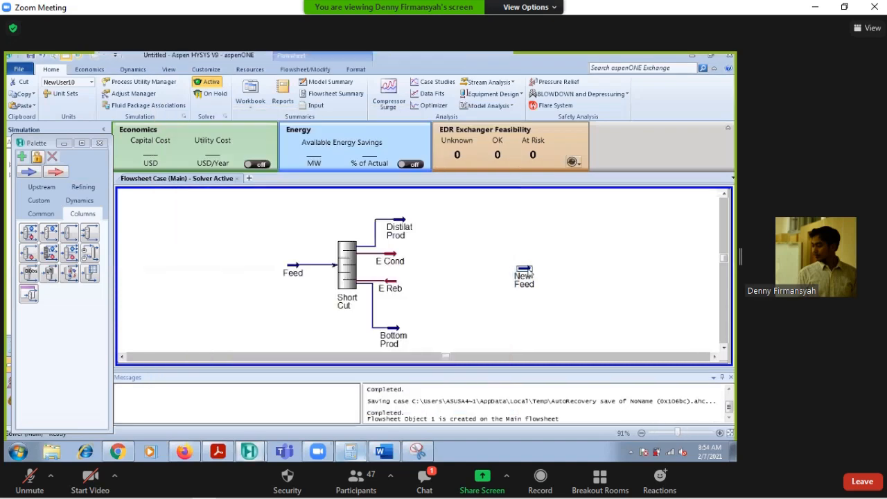
{"action": "left_click_drag", "start_coordinate": [530, 272], "coordinate": [532, 271]}
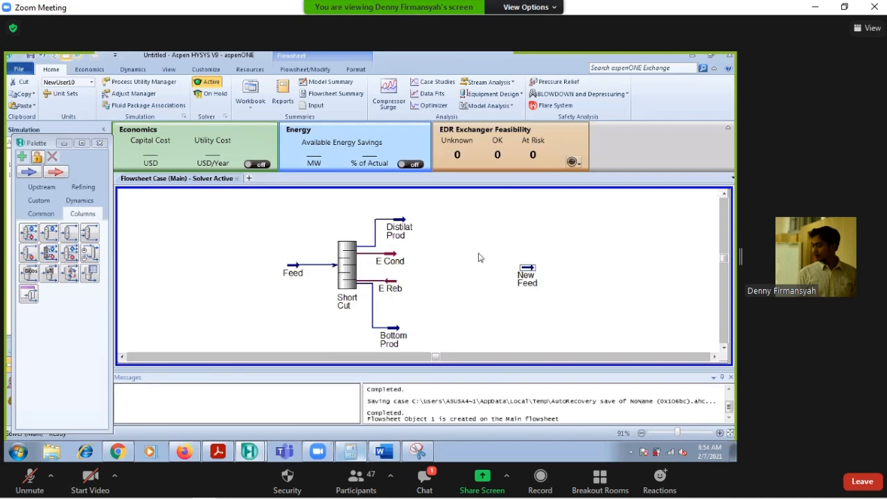
{"action": "double_click", "coordinate": [536, 268]}
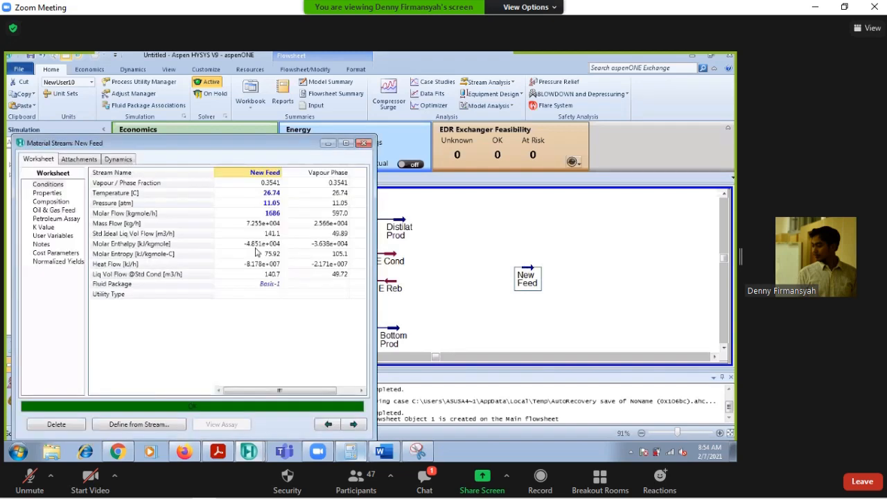
{"action": "left_click", "coordinate": [364, 143]}
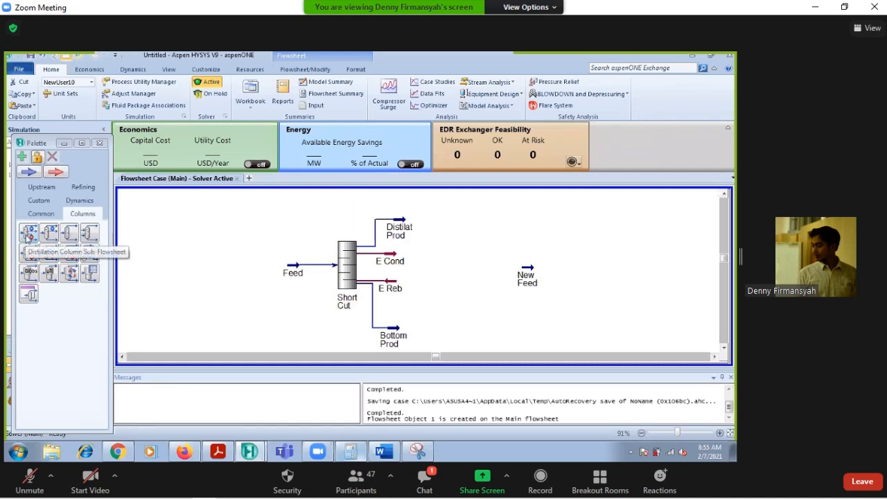
Add a distillation column sub-flowsheet beside the New Feed stream, cancel the Windows Installer prompt, and name the column Distillation Tower.
{"action": "left_click", "coordinate": [28, 236]}
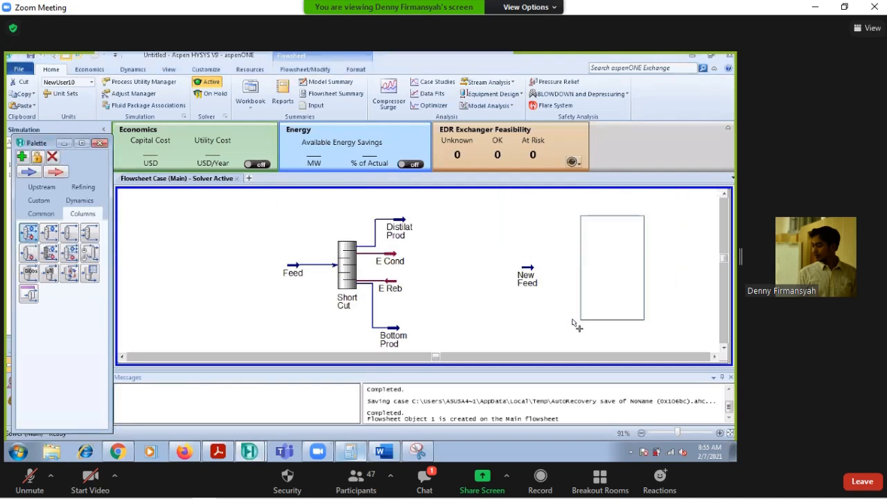
{"action": "left_click", "coordinate": [581, 321]}
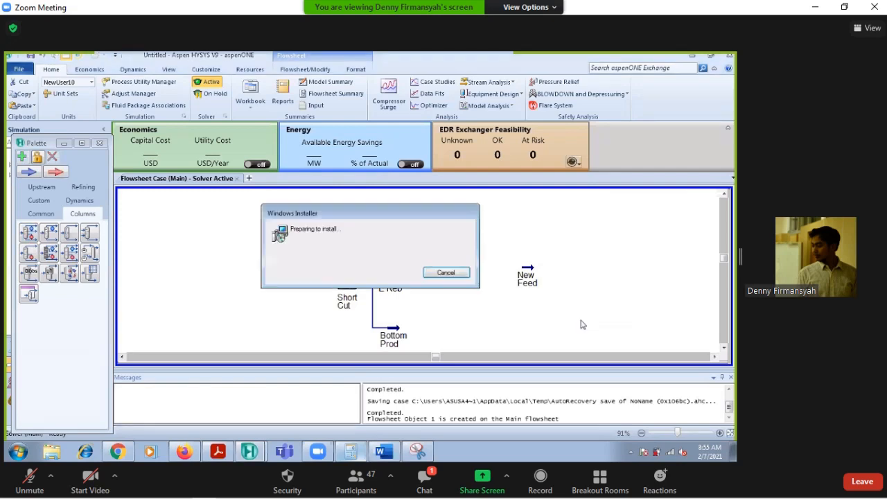
{"action": "left_click", "coordinate": [443, 274]}
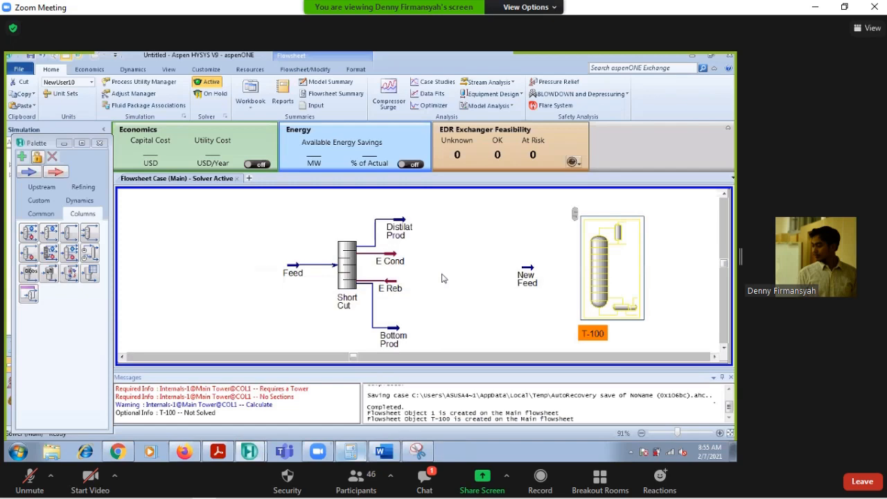
{"action": "left_click", "coordinate": [704, 258]}
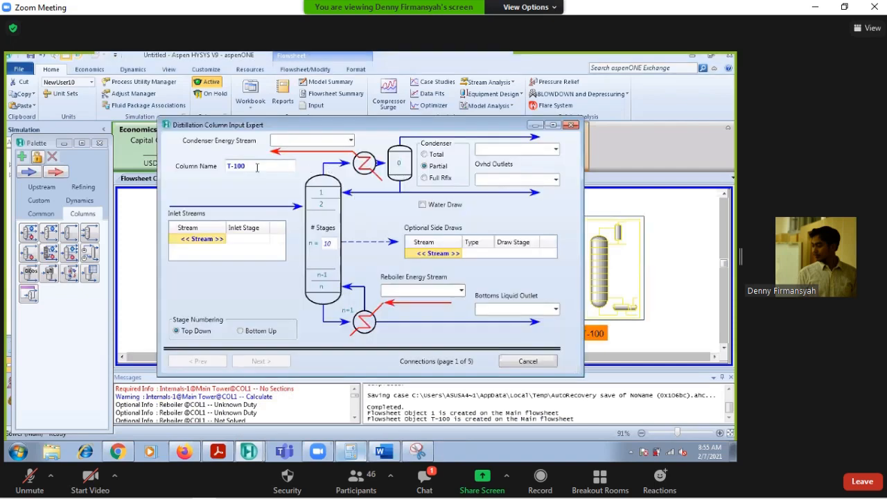
{"action": "left_click", "coordinate": [257, 167]}
{"action": "type", "text": "Distillation Tower"}
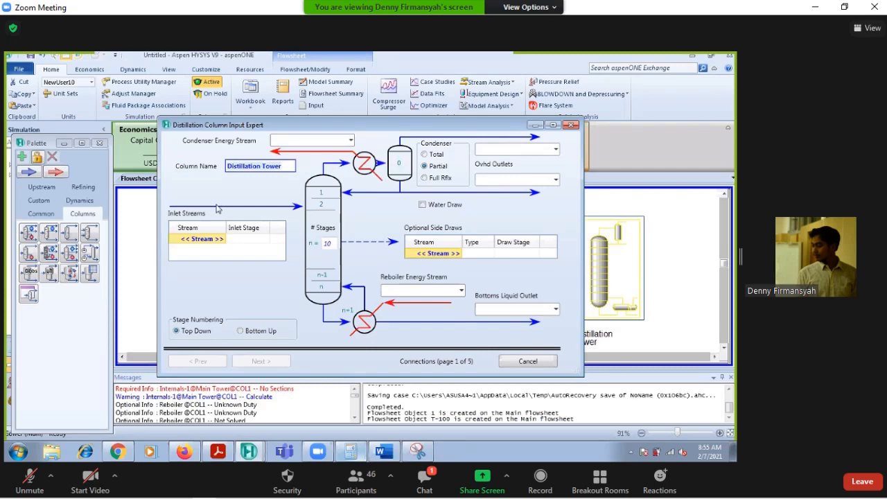
Switch to Word, delete the second results picture and enlarge the first to read the actual number of trays for the column's stage count.
{"action": "left_click", "coordinate": [329, 240]}
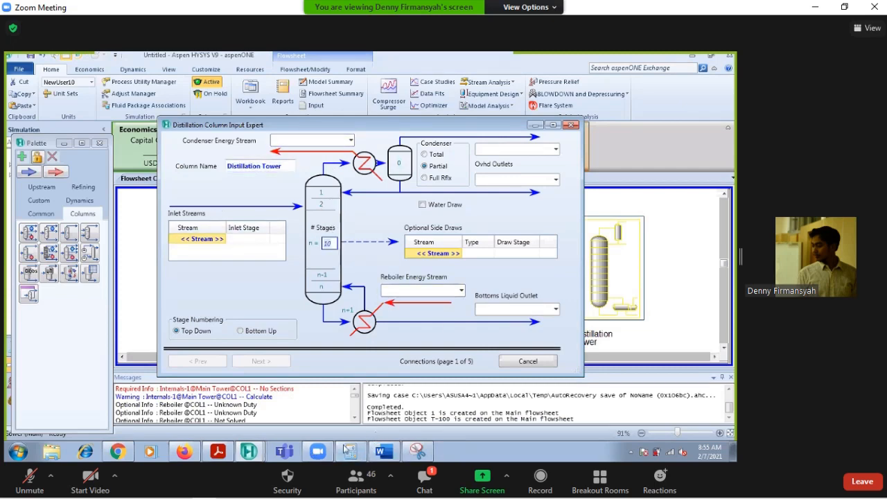
{"action": "left_click", "coordinate": [390, 450]}
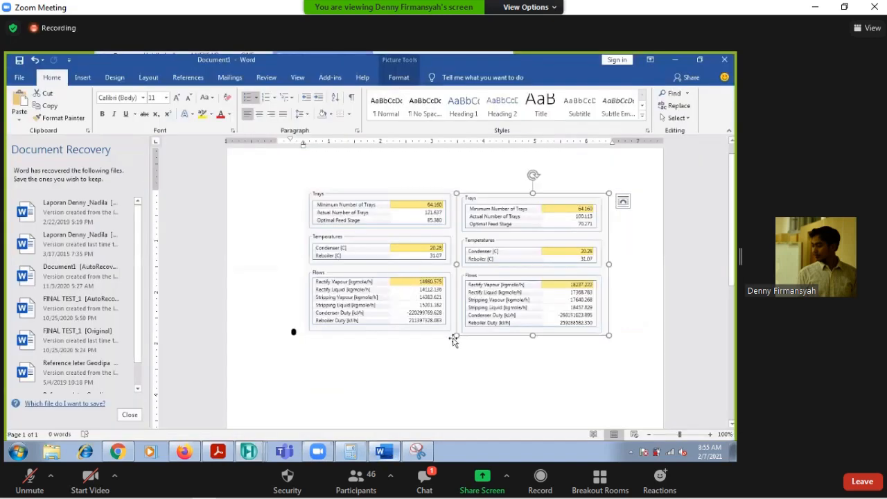
{"action": "key", "text": "Delete"}
{"action": "left_click", "coordinate": [449, 330]}
{"action": "left_click_drag", "start_coordinate": [453, 336], "coordinate": [590, 404]}
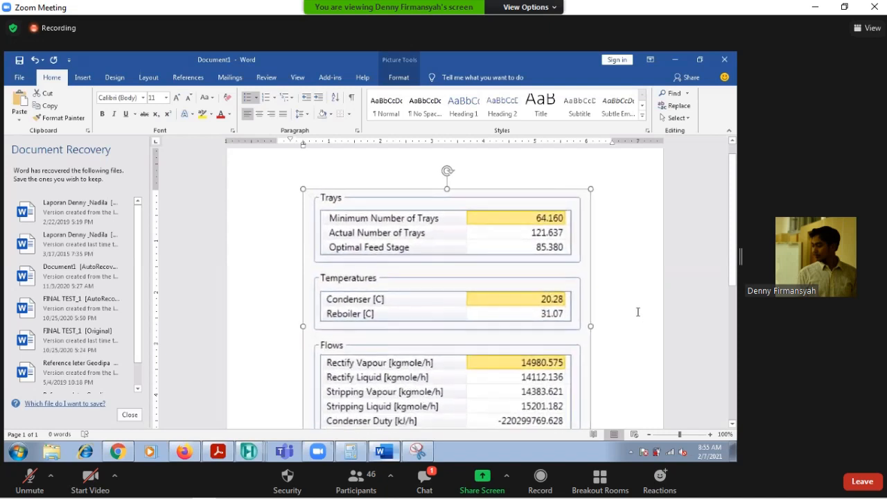
{"action": "scroll", "coordinate": [637, 312], "scroll_direction": "down", "scroll_amount": 2}
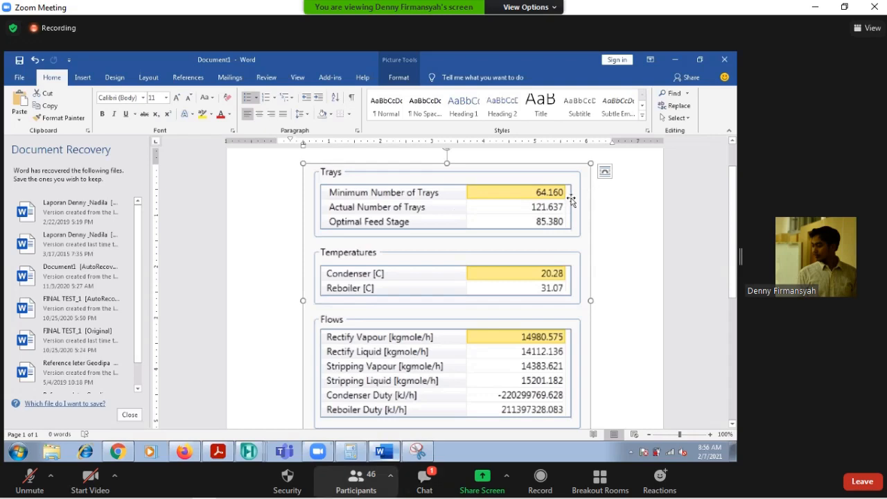
Look through the Zoom meeting's participant list and close it.
{"action": "left_click", "coordinate": [356, 478]}
{"action": "scroll", "coordinate": [786, 208], "scroll_direction": "up", "scroll_amount": 2}
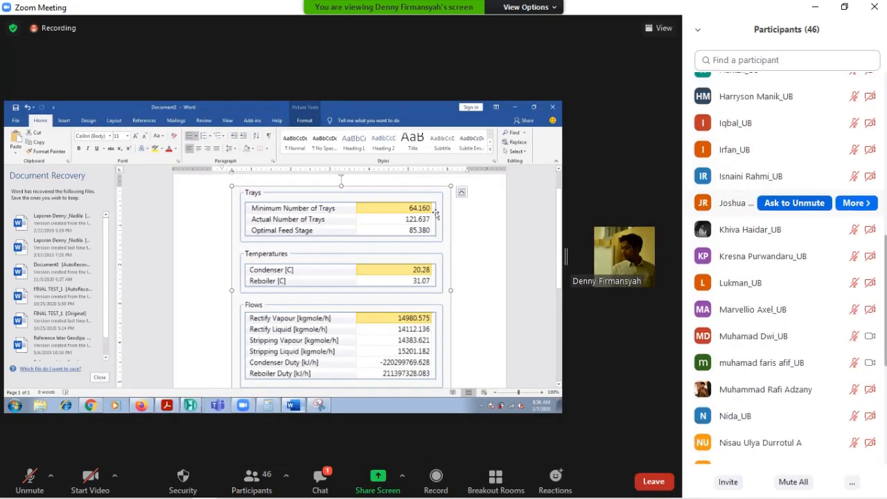
{"action": "scroll", "coordinate": [786, 208], "scroll_direction": "down", "scroll_amount": 1}
{"action": "scroll", "coordinate": [786, 208], "scroll_direction": "up", "scroll_amount": 10}
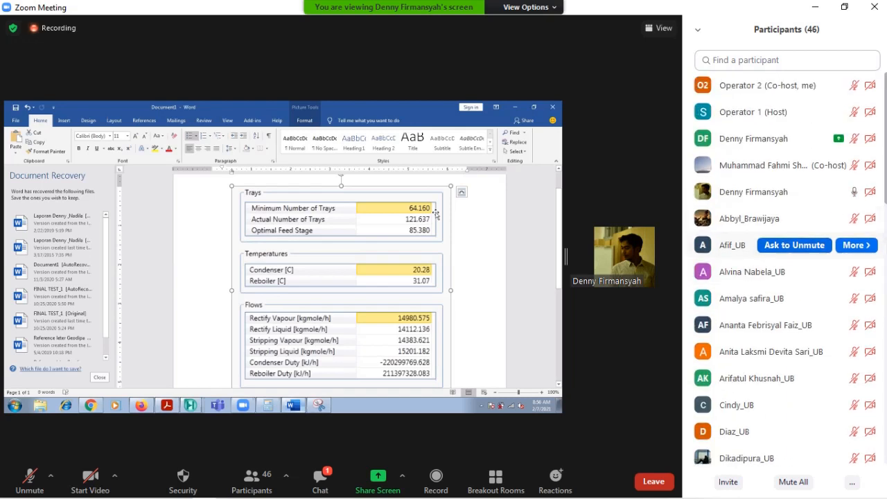
{"action": "scroll", "coordinate": [787, 309], "scroll_direction": "down", "scroll_amount": 5}
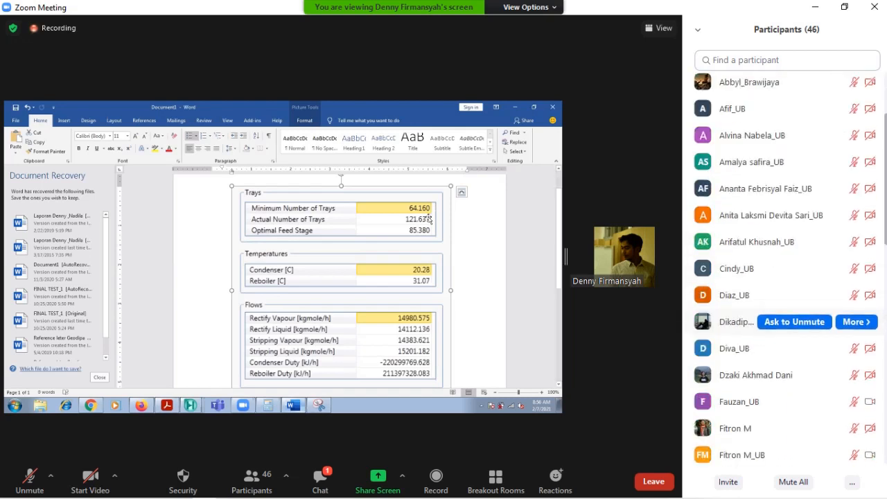
{"action": "scroll", "coordinate": [786, 318], "scroll_direction": "down", "scroll_amount": 10}
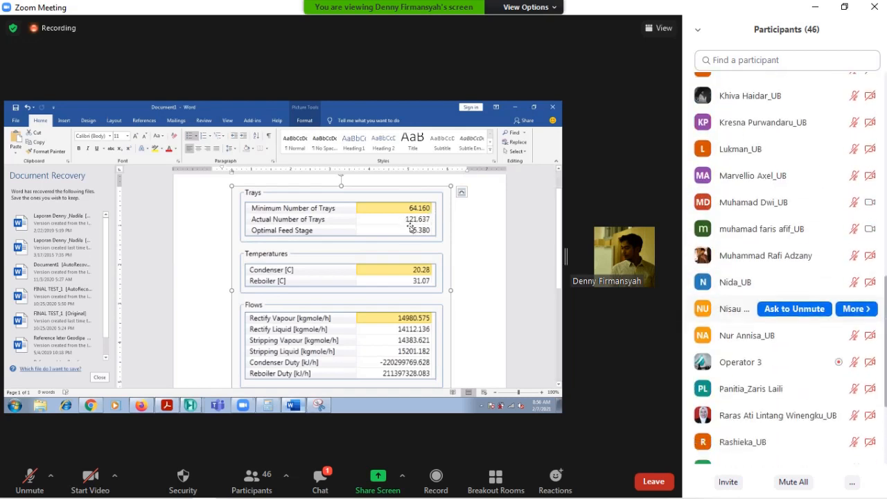
{"action": "scroll", "coordinate": [787, 304], "scroll_direction": "up", "scroll_amount": 8}
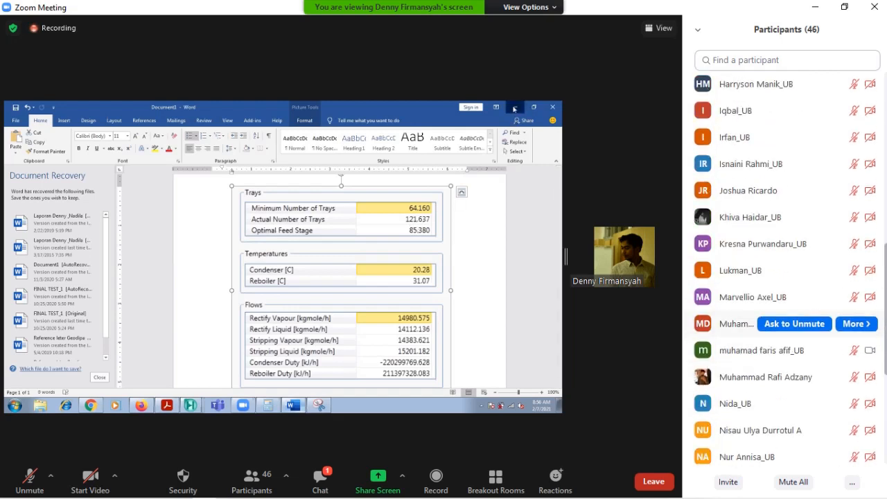
{"action": "scroll", "coordinate": [786, 291], "scroll_direction": "up", "scroll_amount": 8}
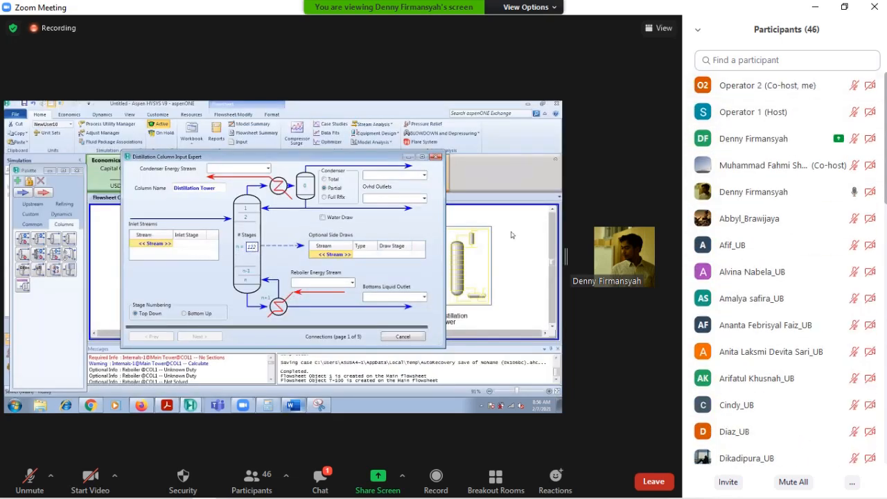
{"action": "left_click", "coordinate": [698, 29]}
{"action": "left_click", "coordinate": [725, 46]}
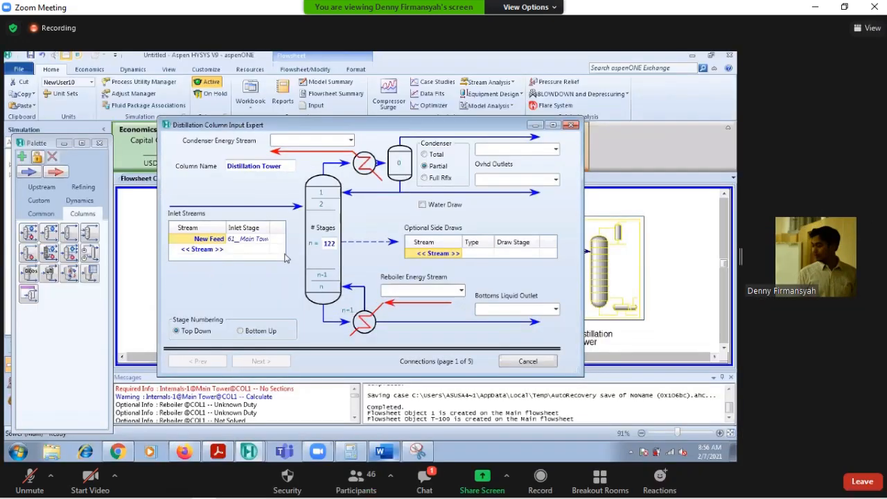
Check the optimal feed stage in the Word results and set New Feed's inlet stage to 86_Main Tower in HYSYS.
{"action": "left_click", "coordinate": [383, 452]}
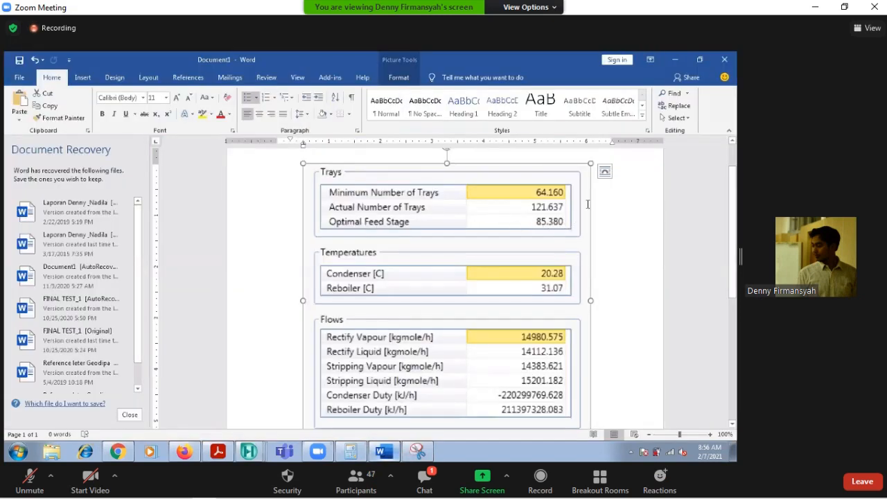
{"action": "left_click", "coordinate": [682, 60]}
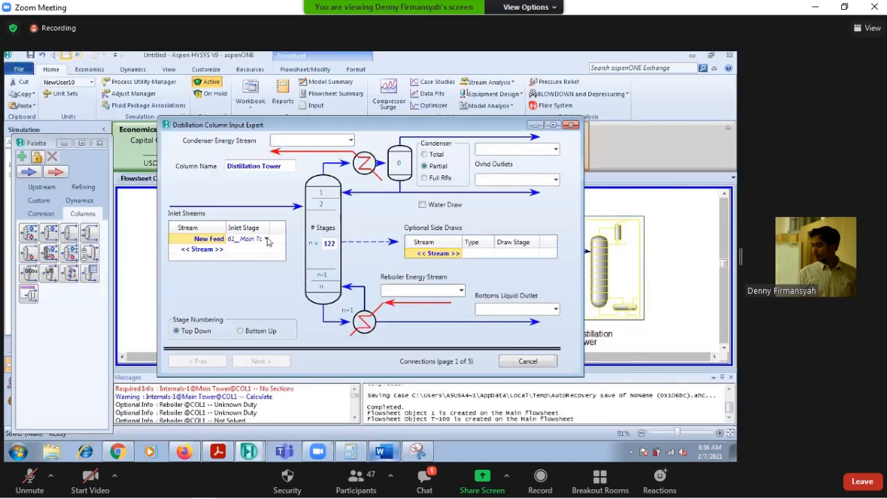
{"action": "left_click", "coordinate": [267, 239]}
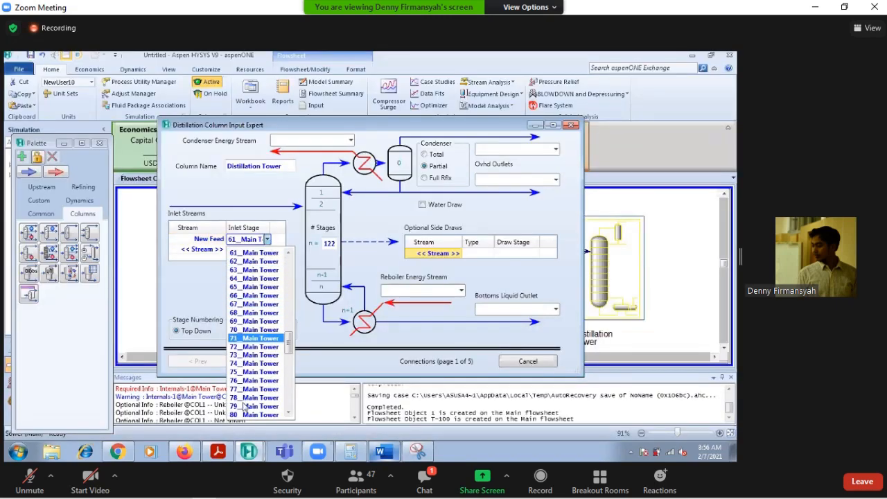
{"action": "scroll", "coordinate": [242, 392], "scroll_direction": "down", "scroll_amount": 2}
{"action": "scroll", "coordinate": [245, 394], "scroll_direction": "down", "scroll_amount": 1}
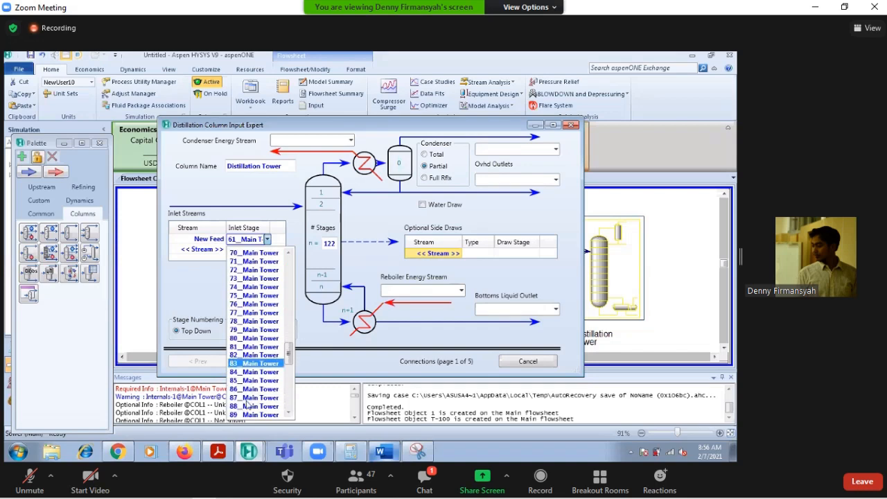
{"action": "left_click", "coordinate": [254, 387]}
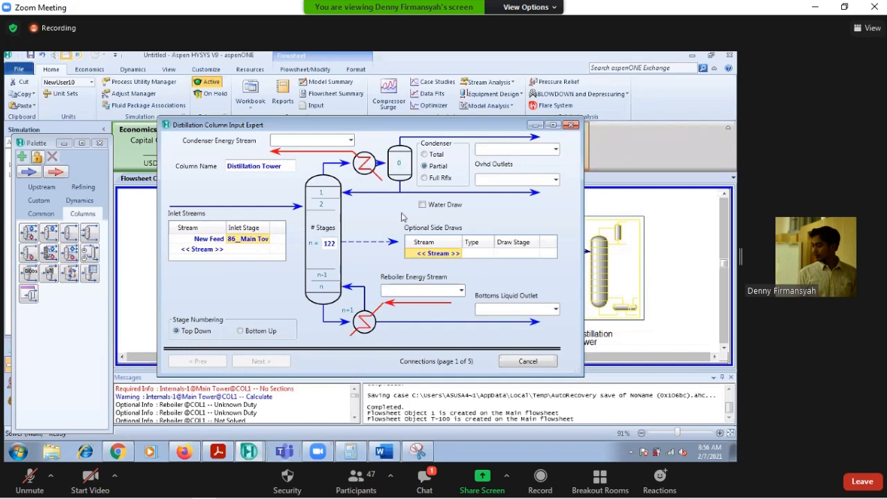
Compare the Partial and Full Rflx condenser types, and set the column's condenser to Total.
{"action": "left_click", "coordinate": [434, 156]}
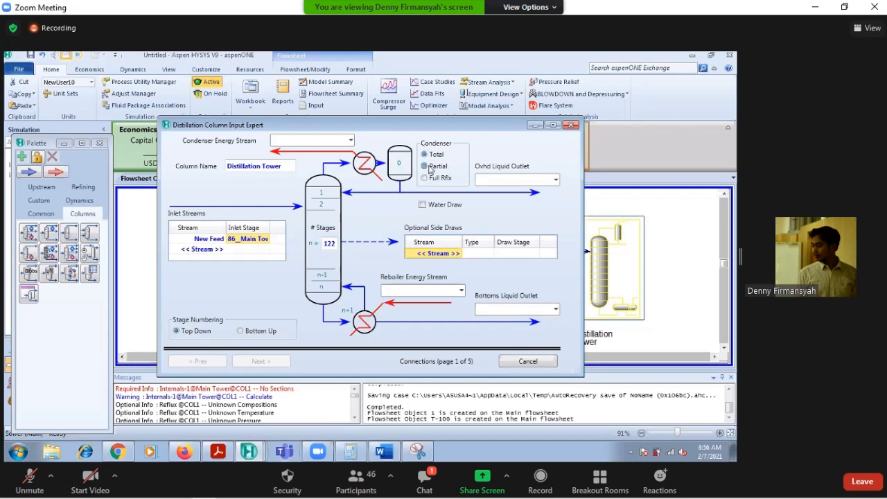
{"action": "left_click", "coordinate": [430, 170]}
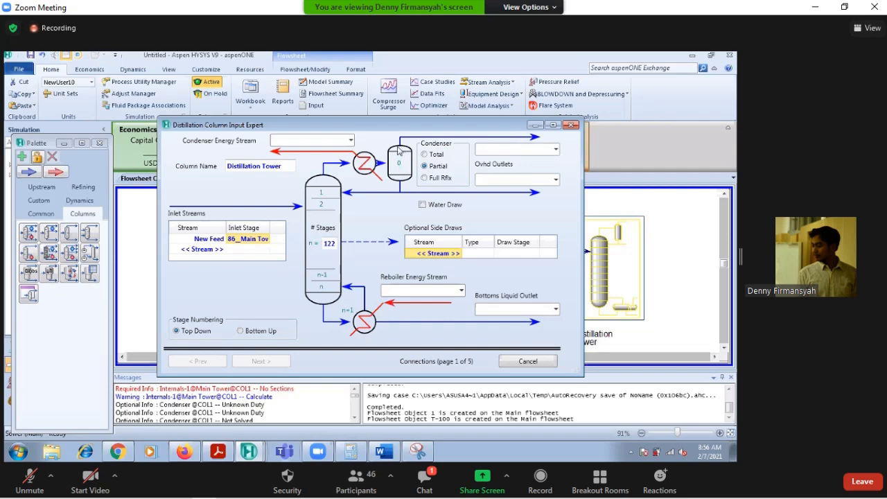
{"action": "left_click", "coordinate": [427, 178]}
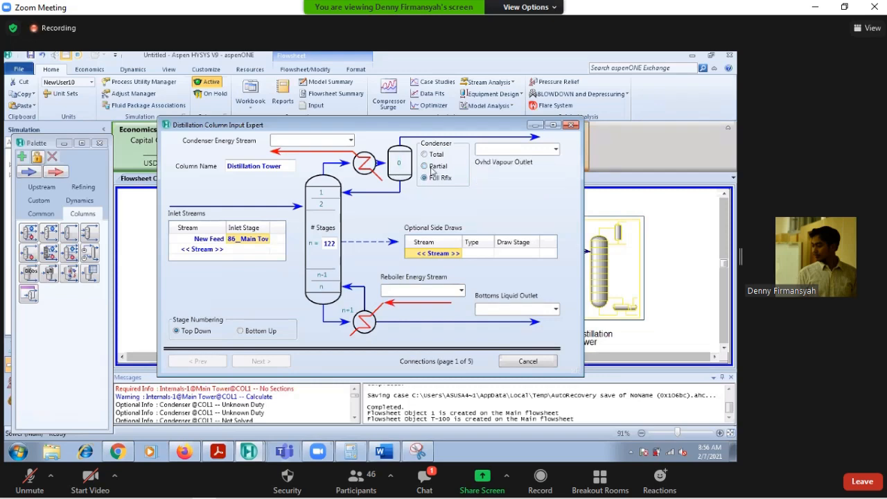
{"action": "left_click", "coordinate": [431, 168]}
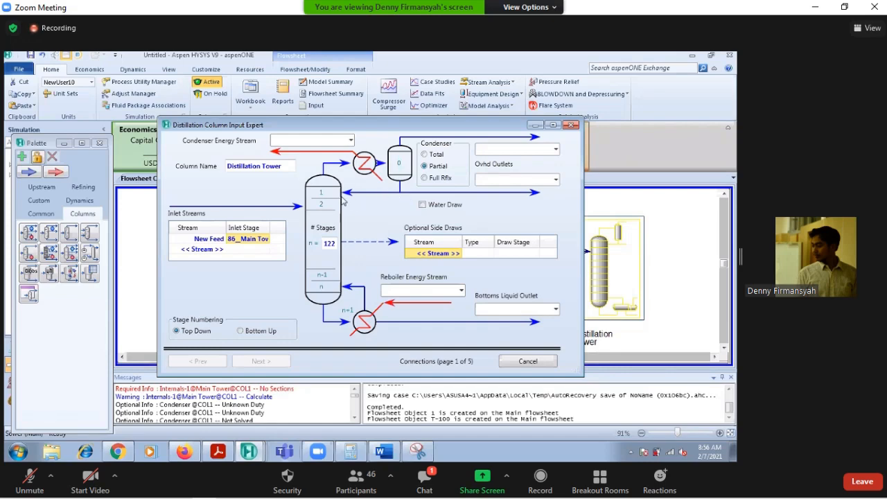
{"action": "left_click", "coordinate": [437, 181]}
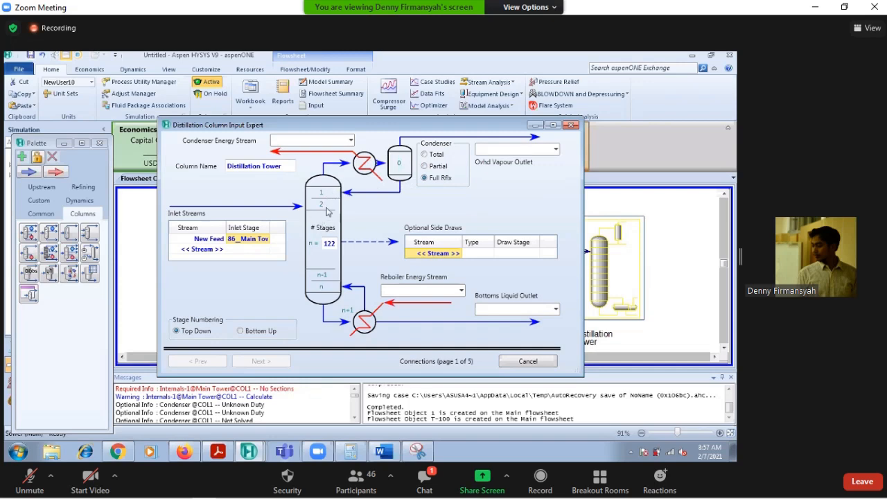
{"action": "left_click", "coordinate": [424, 154]}
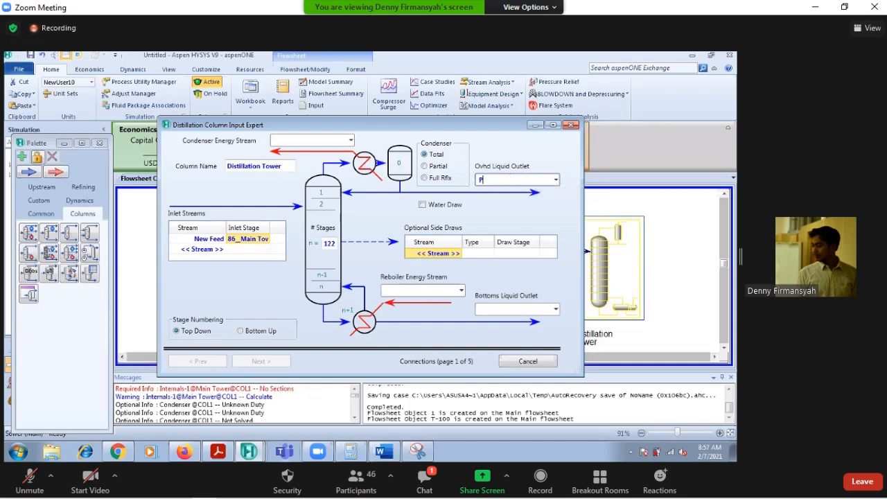
Name the overhead liquid outlet Propene and the bottoms liquid outlet Propane.
{"action": "type", "text": "Propene"}
{"action": "left_click", "coordinate": [497, 309]}
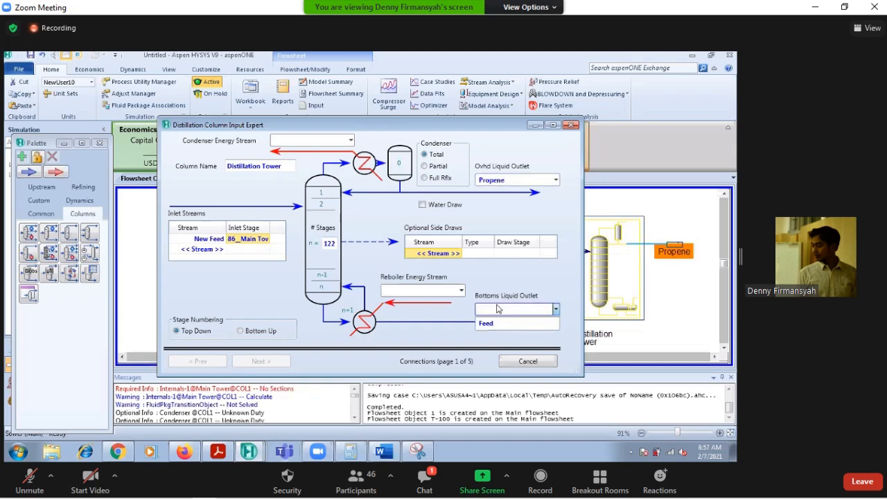
{"action": "type", "text": "Propene"}
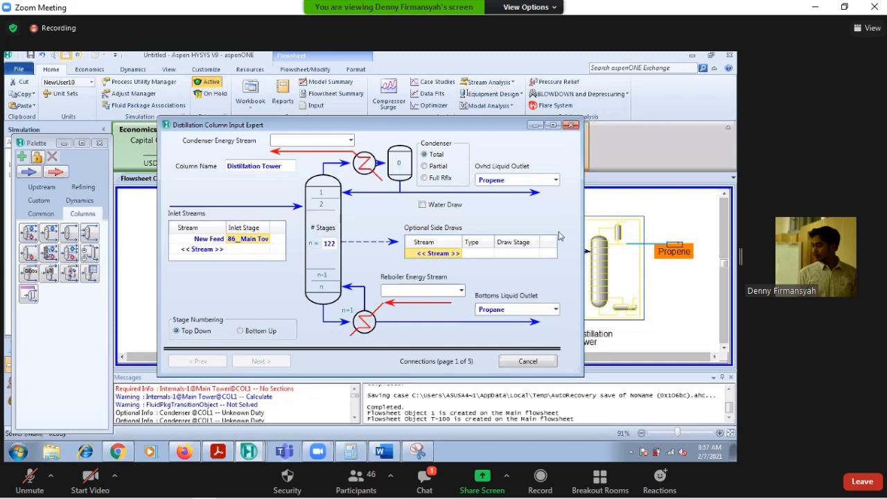
Name the reboiler energy stream Reb and the condenser energy stream Cond, and keep the once-through regular Hysys reboiler, advancing to the pressure profile.
{"action": "left_click", "coordinate": [423, 290]}
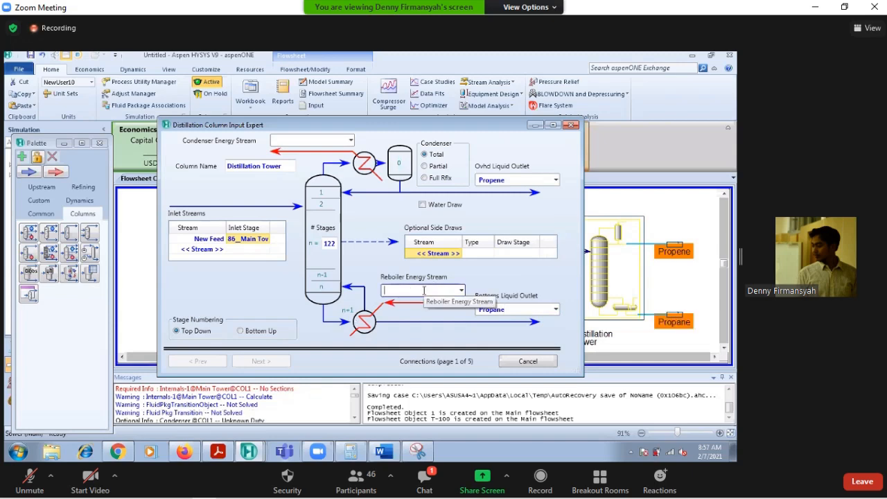
{"action": "type", "text": "R"}
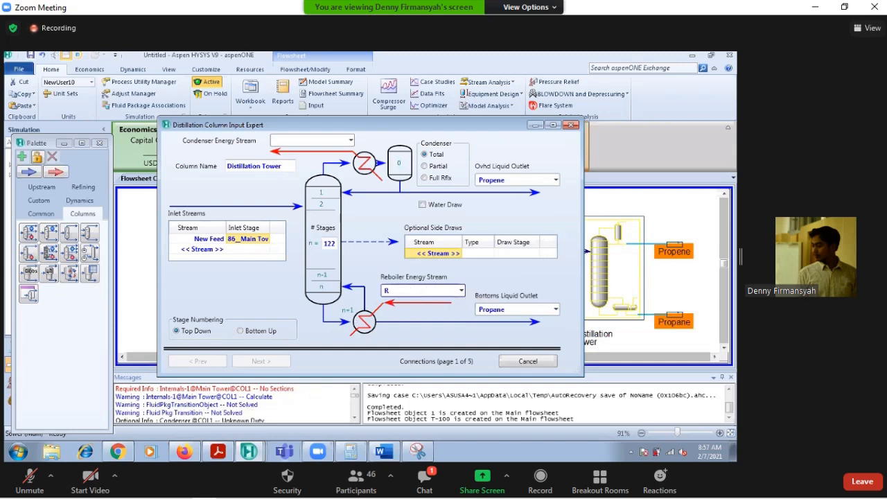
{"action": "type", "text": "eb"}
{"action": "key", "text": "Return"}
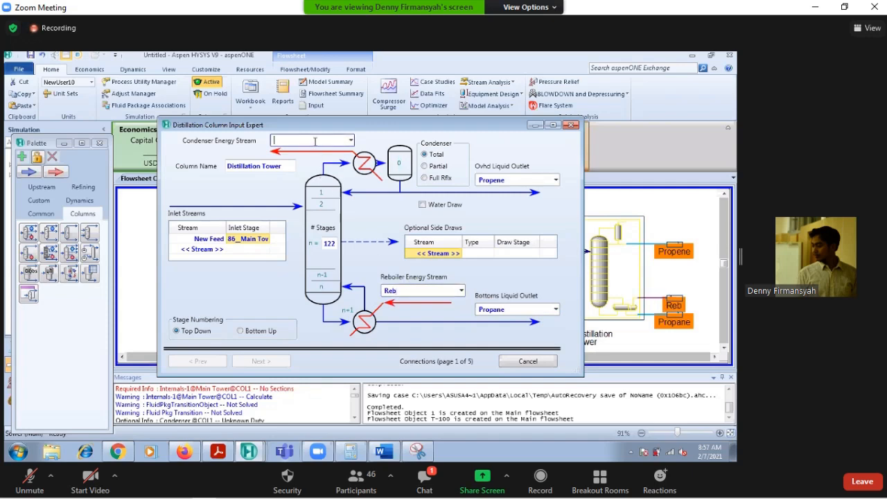
{"action": "type", "text": "Cond"}
{"action": "key", "text": "Return"}
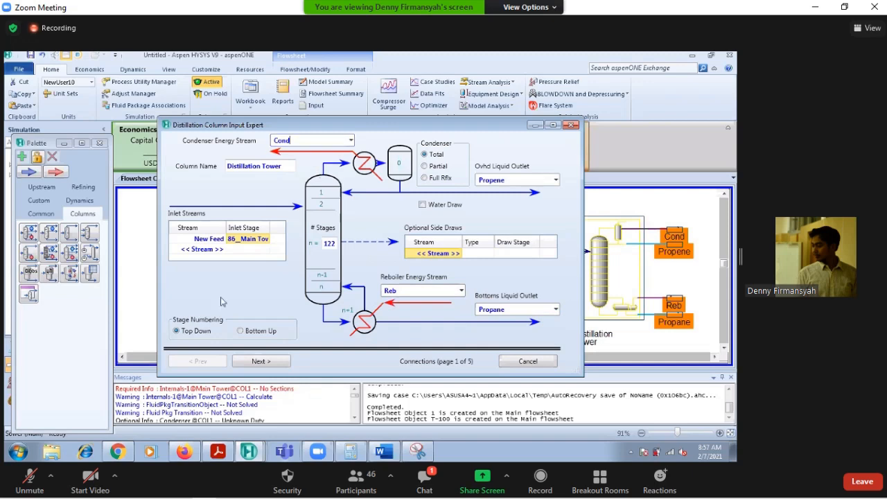
{"action": "left_click", "coordinate": [261, 361]}
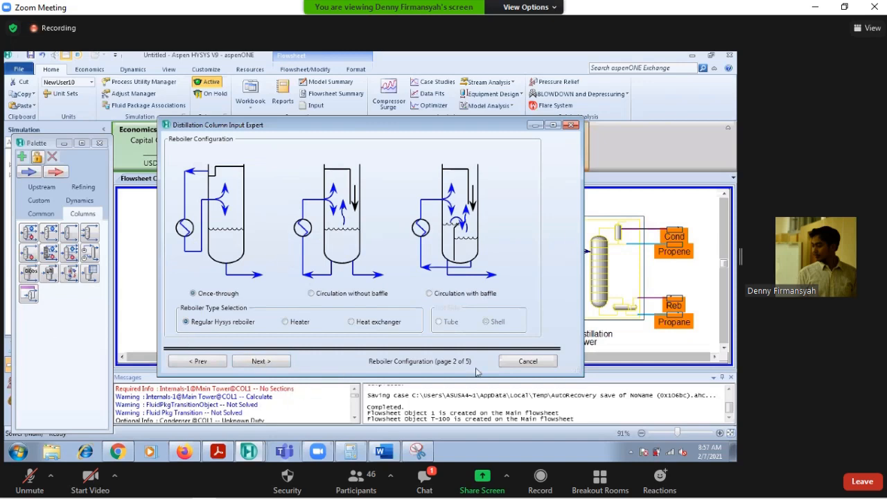
{"action": "left_click", "coordinate": [269, 365]}
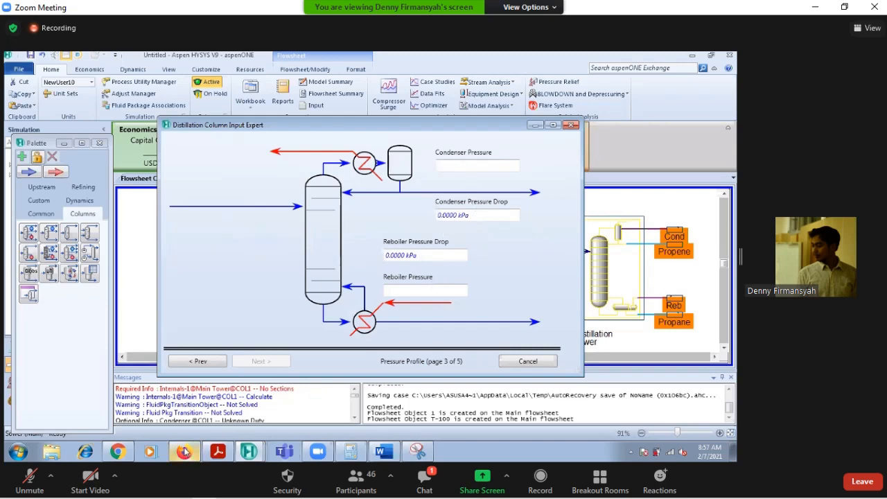
Check the case text in the MCCI Investment PDF for the condenser and reboiler pressures and pressure-drop assumption, and return to HYSYS.
{"action": "left_click", "coordinate": [216, 452]}
{"action": "scroll", "coordinate": [390, 300], "scroll_direction": "up", "scroll_amount": 6}
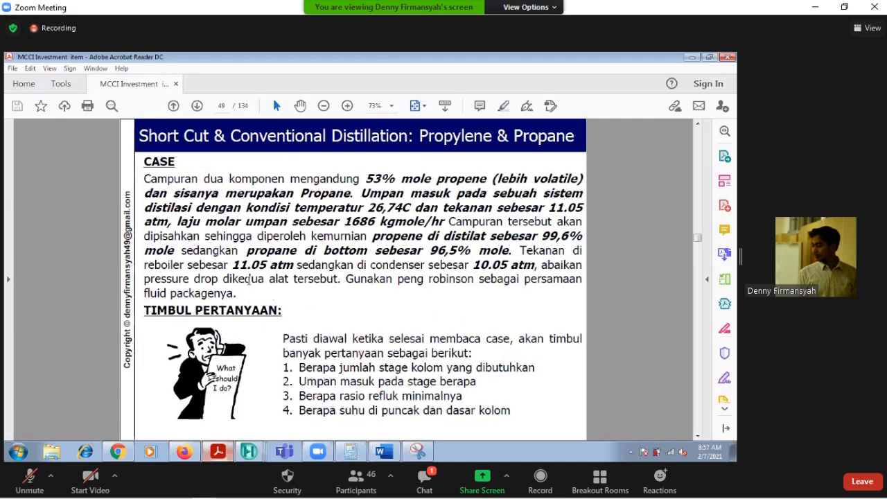
{"action": "left_click_drag", "start_coordinate": [248, 279], "coordinate": [288, 286]}
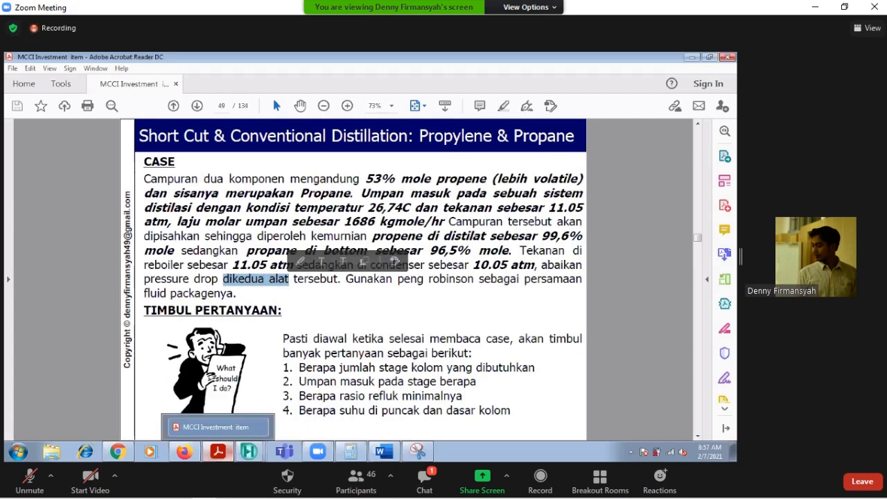
{"action": "mouse_move", "coordinate": [250, 450]}
{"action": "left_click", "coordinate": [265, 428]}
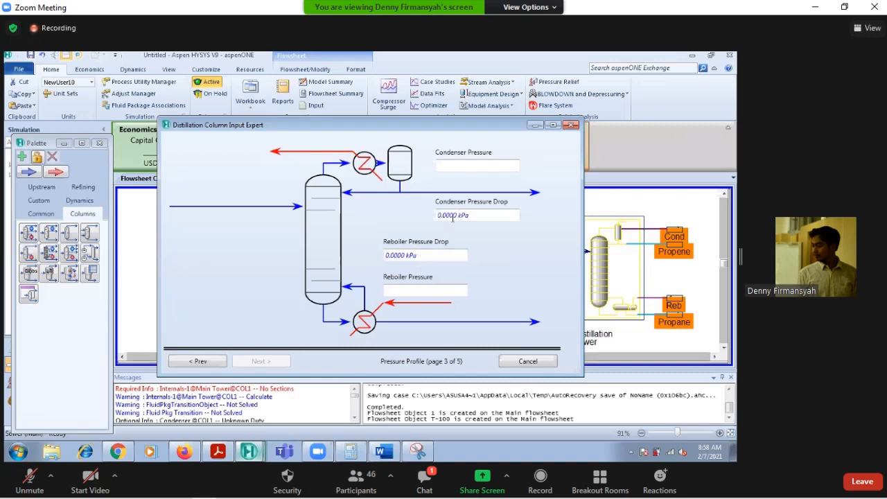
Set the condenser pressure to 10.05 atm and the reboiler pressure to 11.05 atm, and advance to the optional estimates.
{"action": "mouse_move", "coordinate": [458, 214]}
{"action": "left_click", "coordinate": [474, 166]}
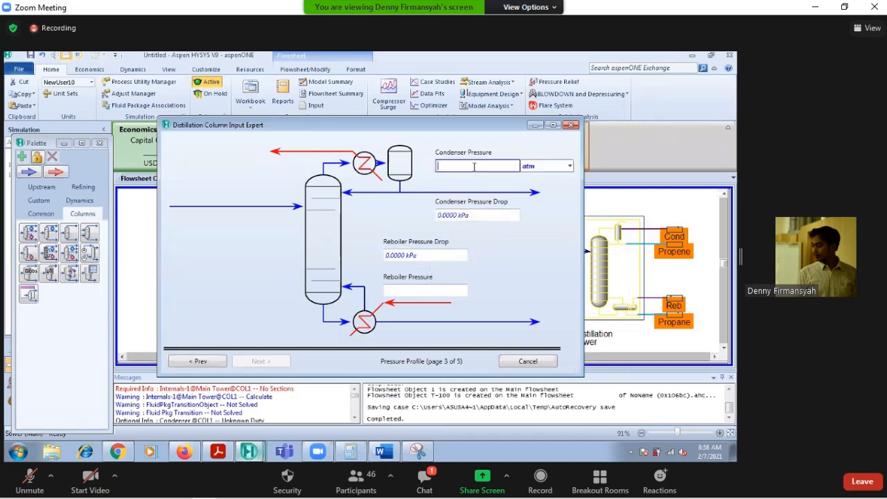
{"action": "type", "text": "10"}
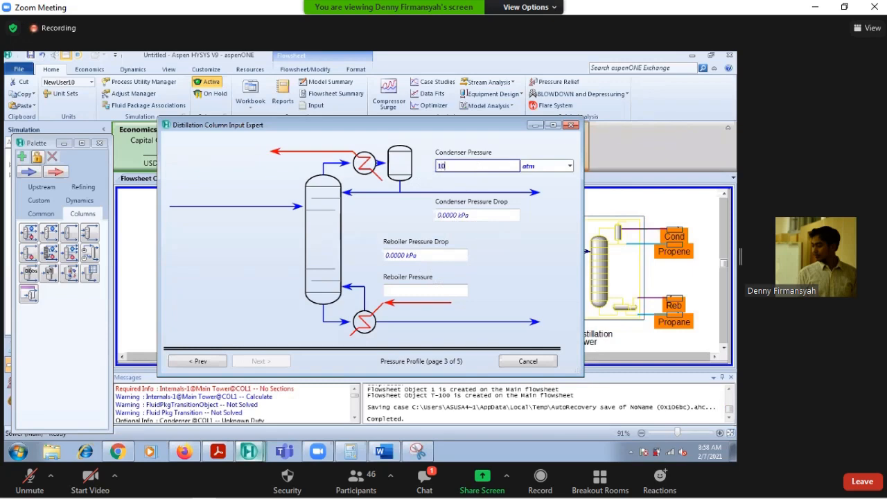
{"action": "type", "text": "."}
{"action": "left_click", "coordinate": [442, 290]}
{"action": "type", "text": "11.05"}
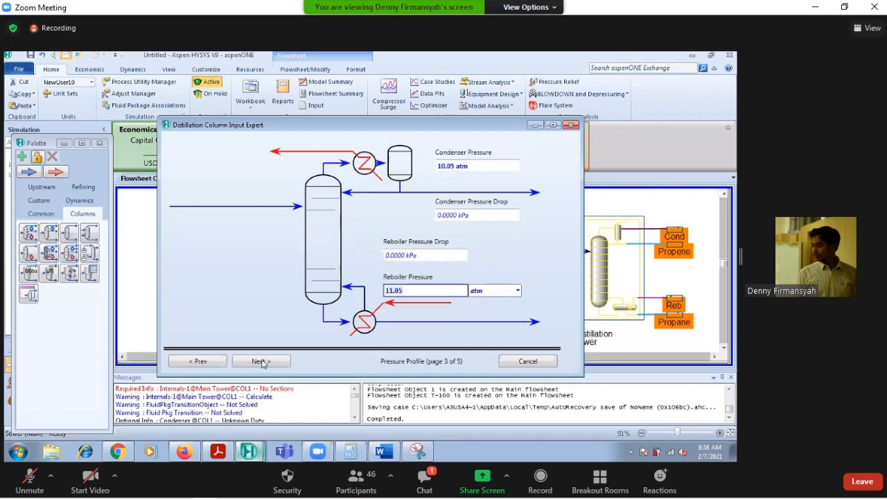
{"action": "left_click", "coordinate": [255, 361]}
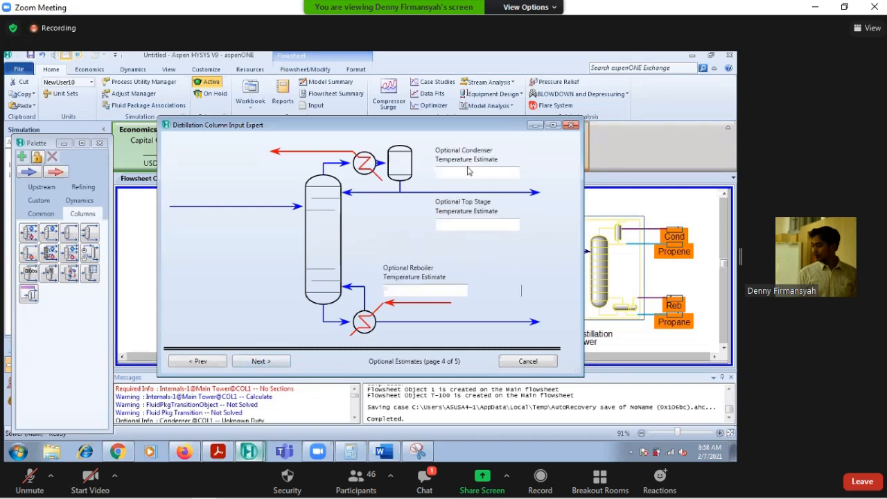
Finish the column setup with the temperature estimates, liquid rate and reflux ratio left empty, and maximize the column window.
{"action": "left_click", "coordinate": [256, 361]}
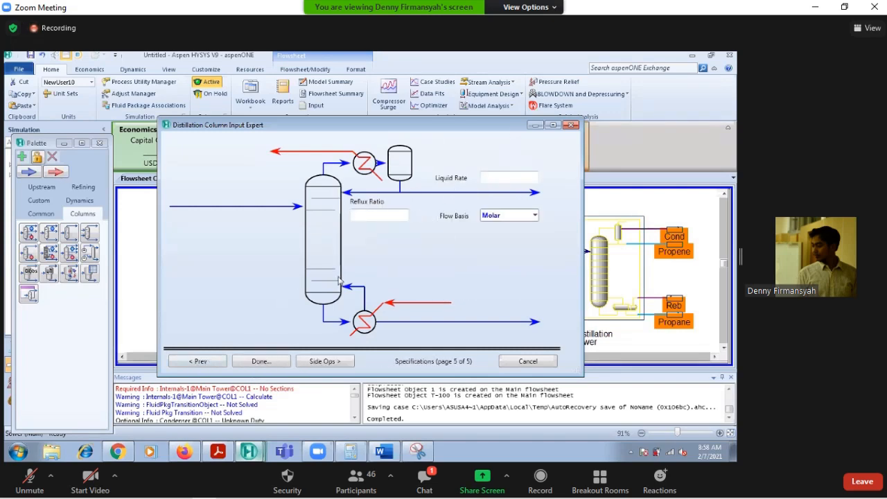
{"action": "left_click", "coordinate": [266, 361]}
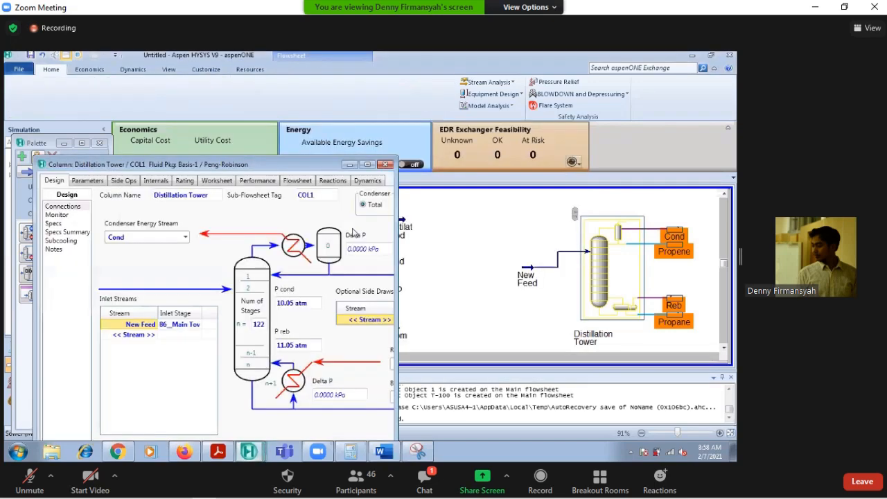
{"action": "left_click_drag", "start_coordinate": [338, 164], "coordinate": [492, 120]}
{"action": "left_click", "coordinate": [522, 120]}
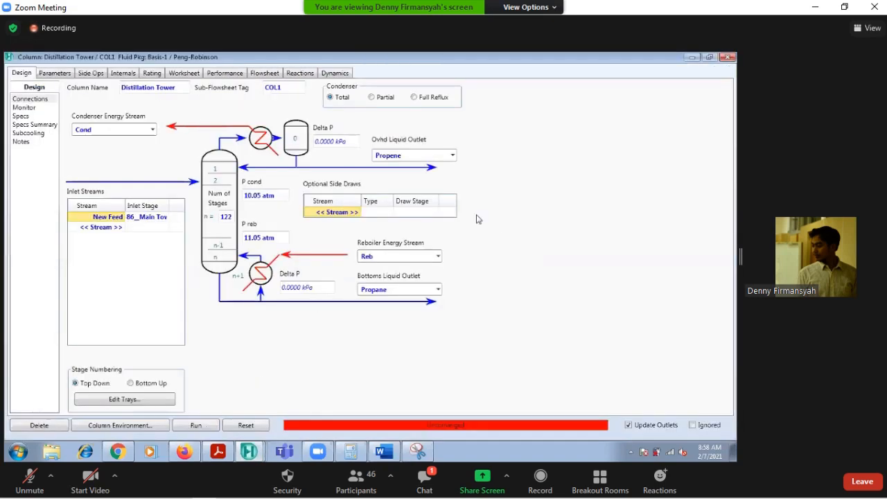
Open the column's specification monitor and deactivate the Reflux Ratio and Distillate Rate specifications.
{"action": "left_click", "coordinate": [196, 425]}
{"action": "mouse_move", "coordinate": [418, 451]}
{"action": "left_click", "coordinate": [24, 108]}
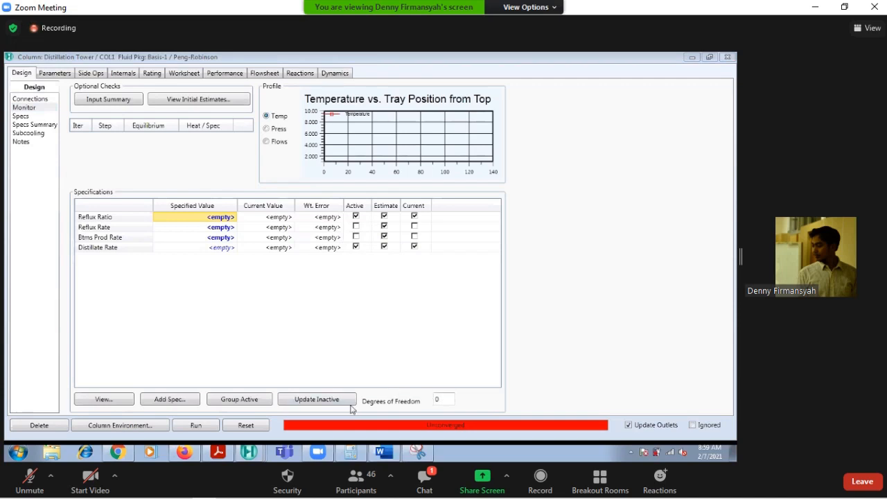
{"action": "left_click", "coordinate": [424, 478]}
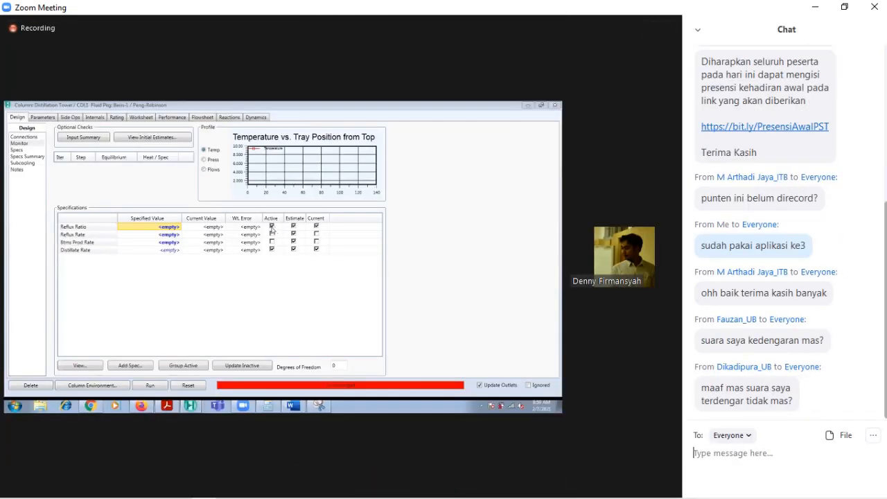
{"action": "left_click", "coordinate": [272, 227]}
{"action": "left_click", "coordinate": [698, 30]}
{"action": "left_click", "coordinate": [727, 46]}
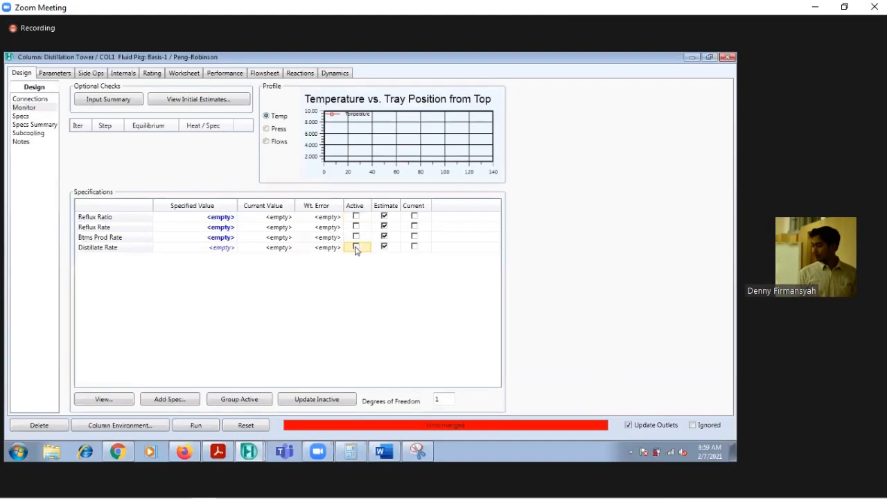
{"action": "left_click", "coordinate": [272, 250]}
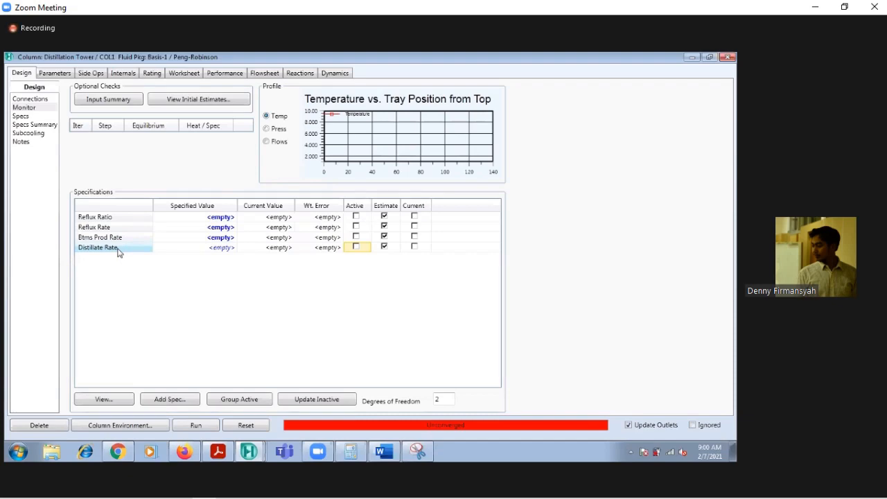
Look up the propene distillate and propane bottoms purities in the PDF case, and return to the Distillation Tower column in HYSYS.
{"action": "left_click", "coordinate": [215, 450]}
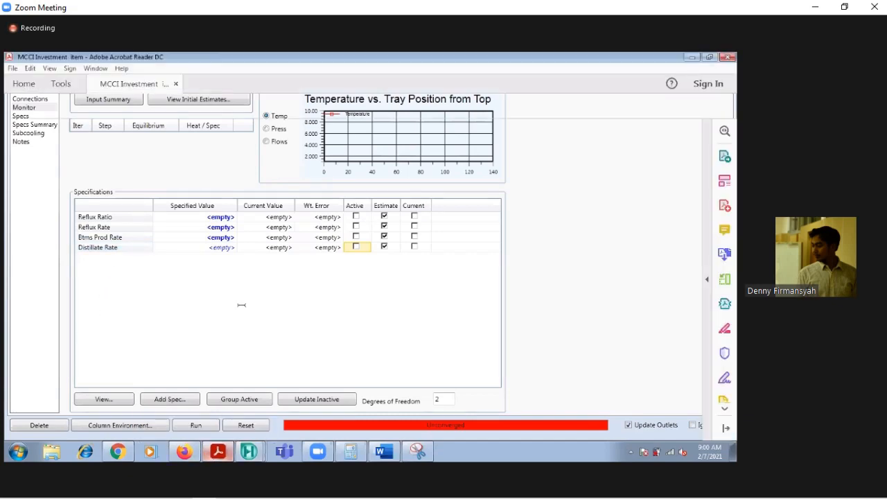
{"action": "left_click_drag", "start_coordinate": [382, 238], "coordinate": [511, 250]}
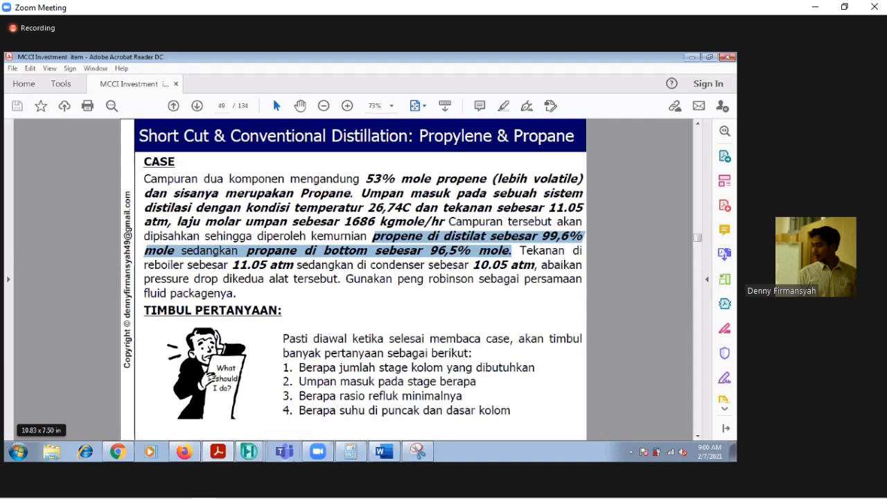
{"action": "left_click", "coordinate": [249, 451]}
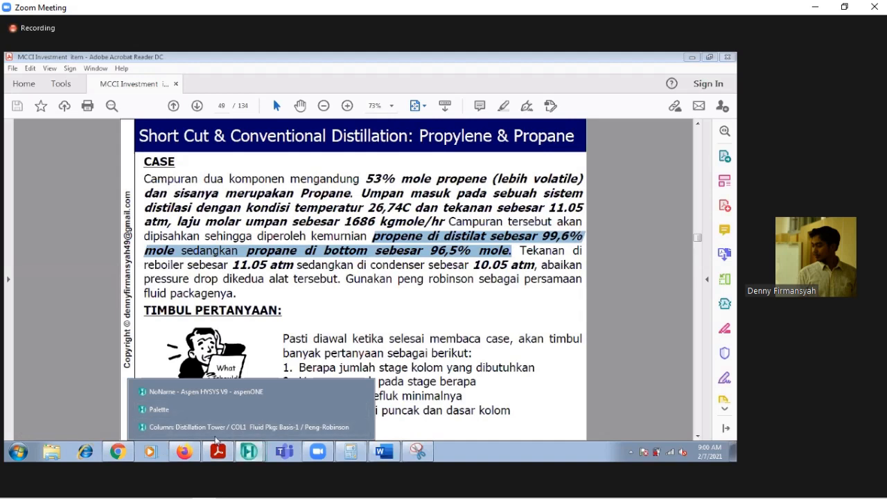
{"action": "left_click", "coordinate": [218, 428]}
Add a Column Component Fraction specification with Stream as the target type, and name it Top Product.
{"action": "left_click", "coordinate": [170, 399]}
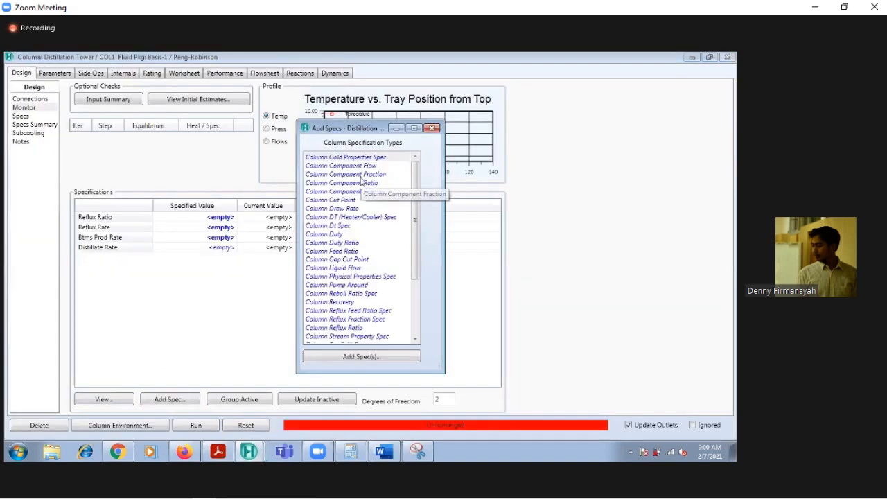
{"action": "left_click", "coordinate": [360, 176]}
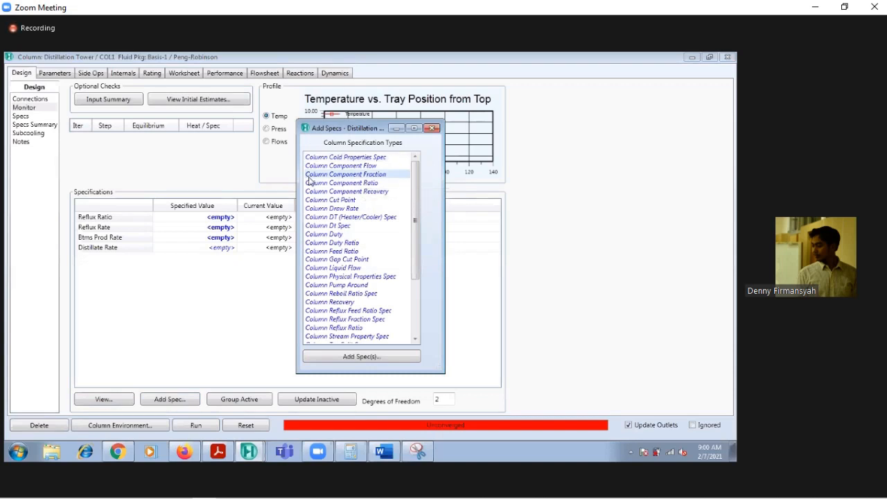
{"action": "left_click", "coordinate": [352, 357]}
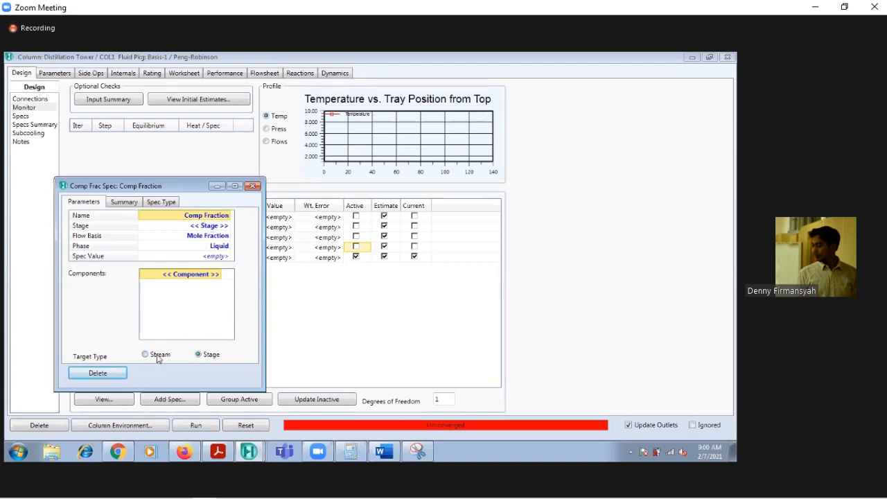
{"action": "left_click", "coordinate": [158, 357]}
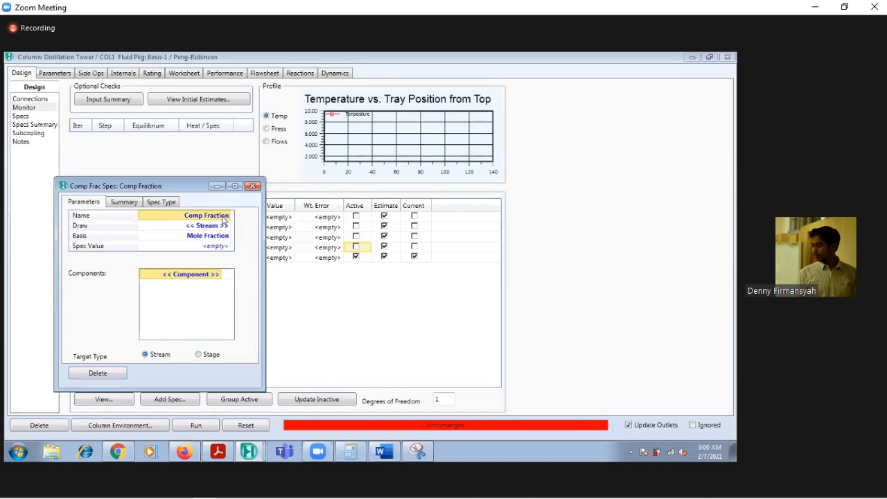
{"action": "left_click", "coordinate": [223, 216]}
{"action": "type", "text": "To"}
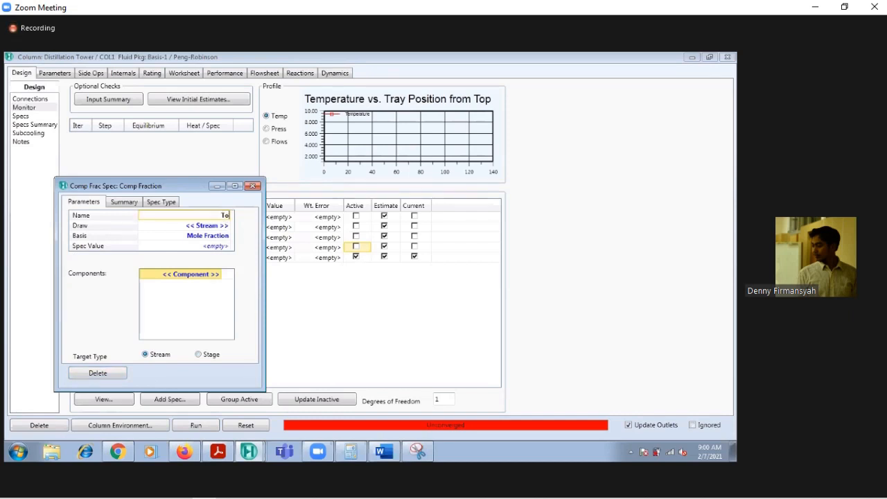
{"action": "type", "text": "p Product"}
{"action": "key", "text": "Return"}
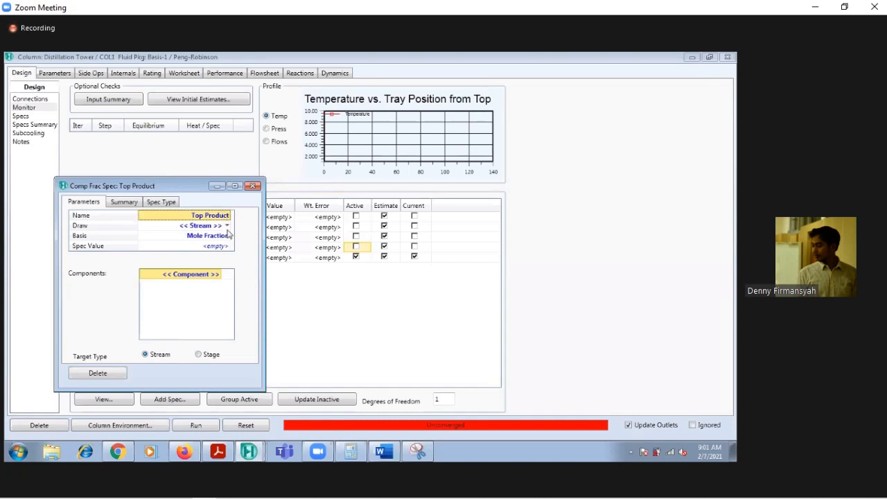
{"action": "left_click", "coordinate": [229, 227]}
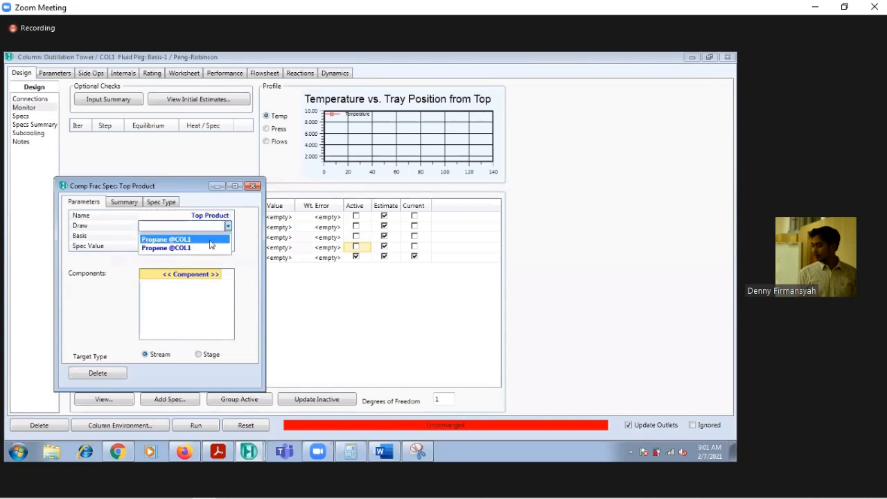
{"action": "left_click", "coordinate": [201, 248]}
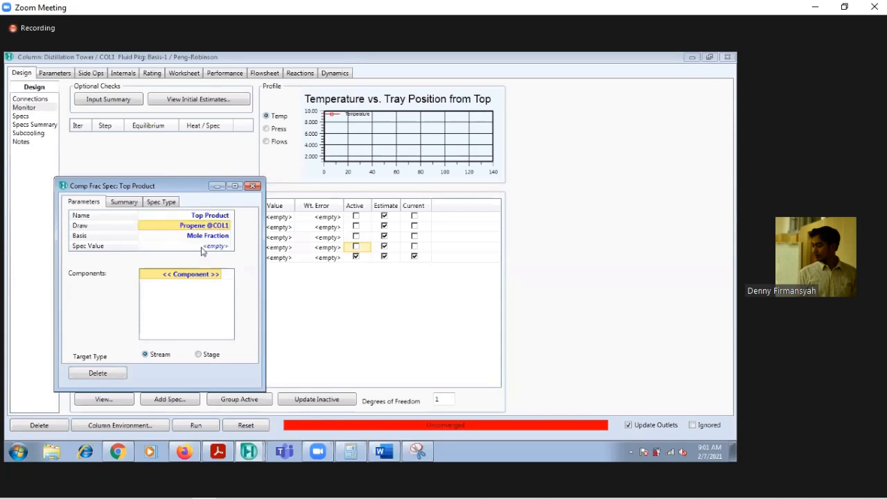
{"action": "left_click", "coordinate": [228, 226]}
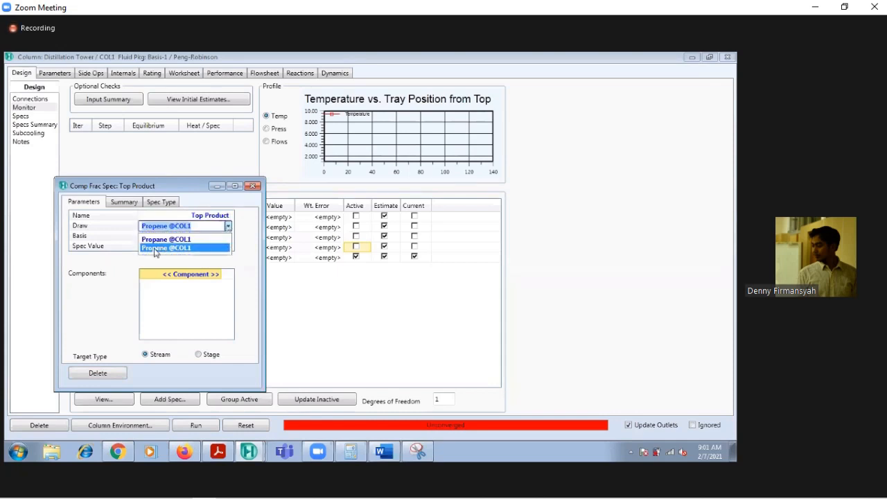
{"action": "left_click", "coordinate": [154, 250]}
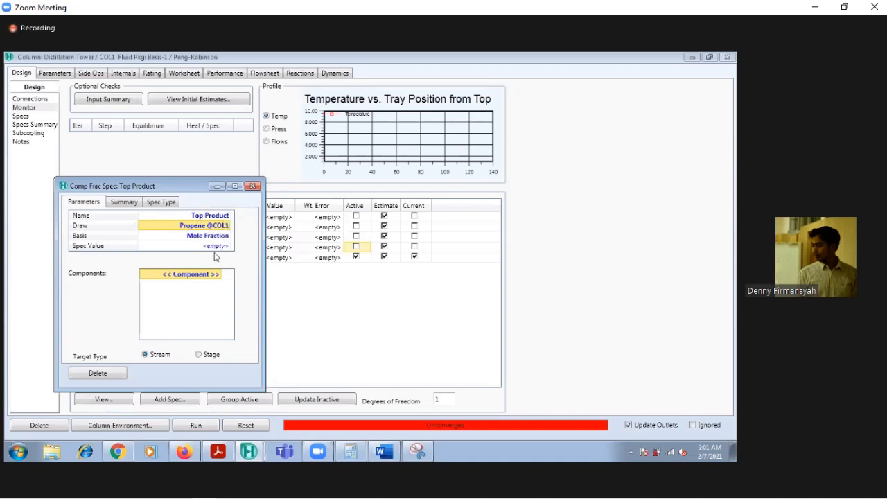
{"action": "left_click", "coordinate": [217, 275]}
{"action": "left_click", "coordinate": [218, 276]}
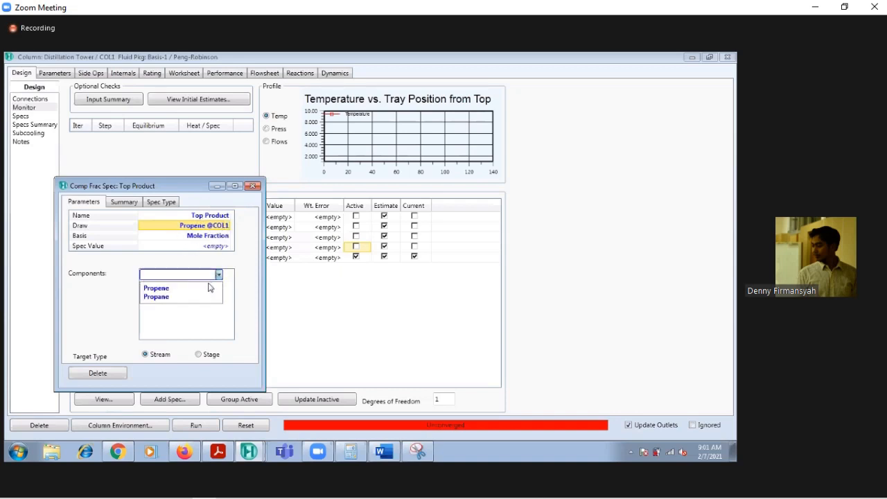
{"action": "left_click", "coordinate": [206, 290]}
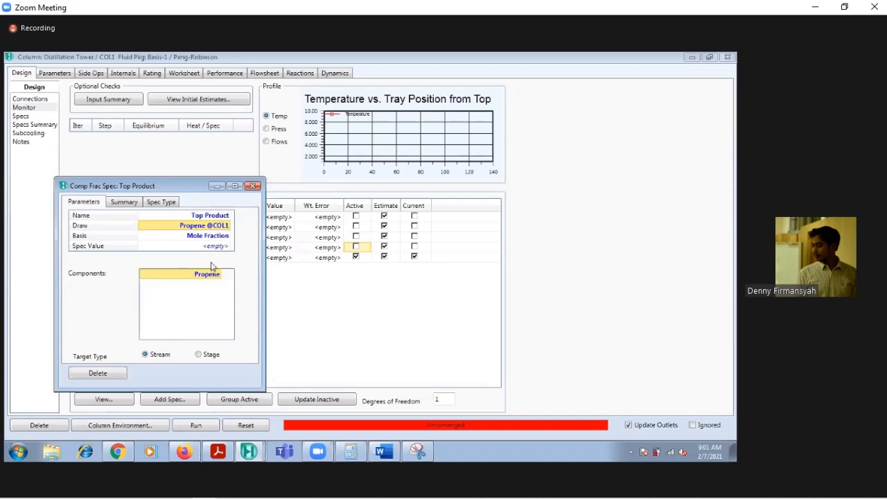
Keep the Top Product basis as Mole Fraction, recheck the distillate purity in the PDF, and set the spec value to 0.996.
{"action": "left_click", "coordinate": [216, 248]}
{"action": "left_click", "coordinate": [227, 237]}
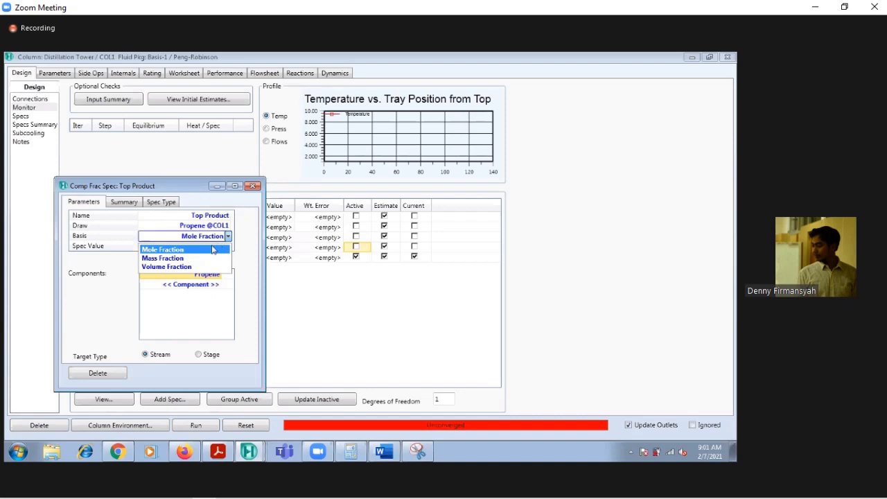
{"action": "left_click", "coordinate": [212, 250]}
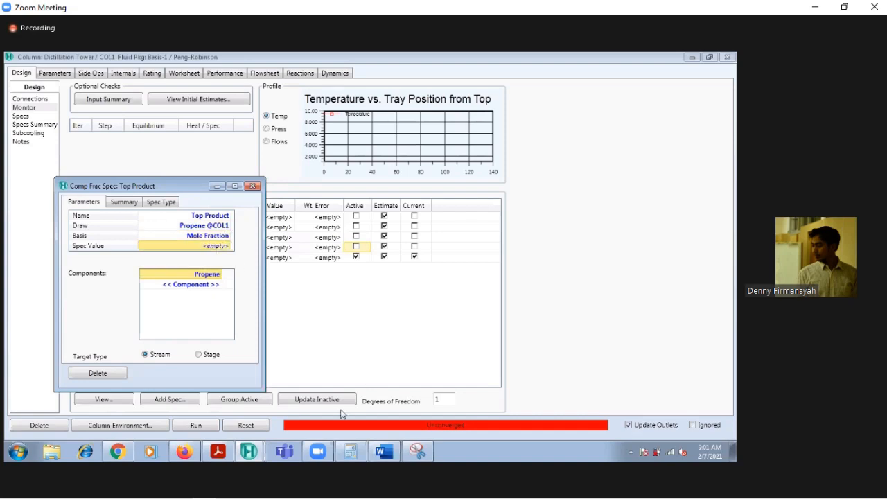
{"action": "left_click", "coordinate": [219, 452]}
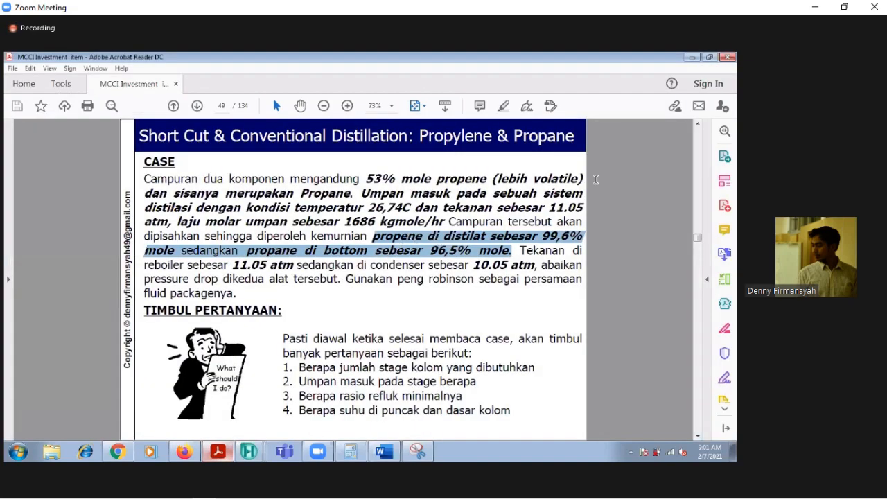
{"action": "left_click", "coordinate": [685, 59]}
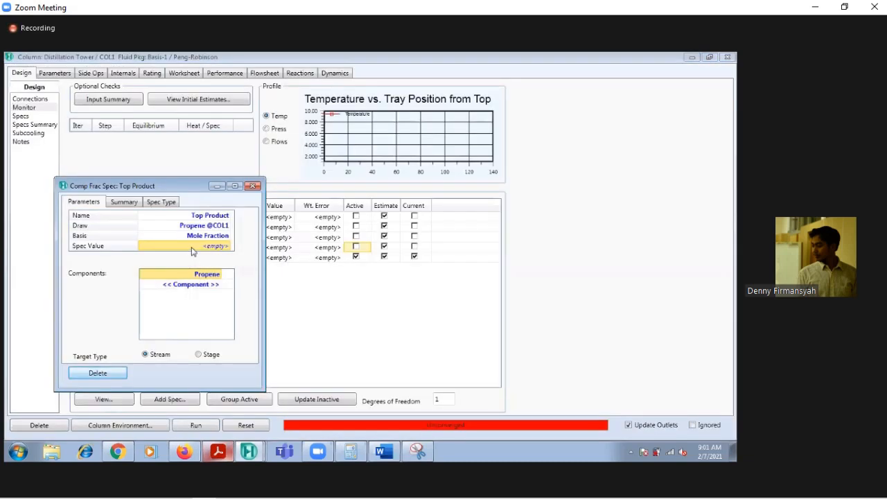
{"action": "type", "text": "0."}
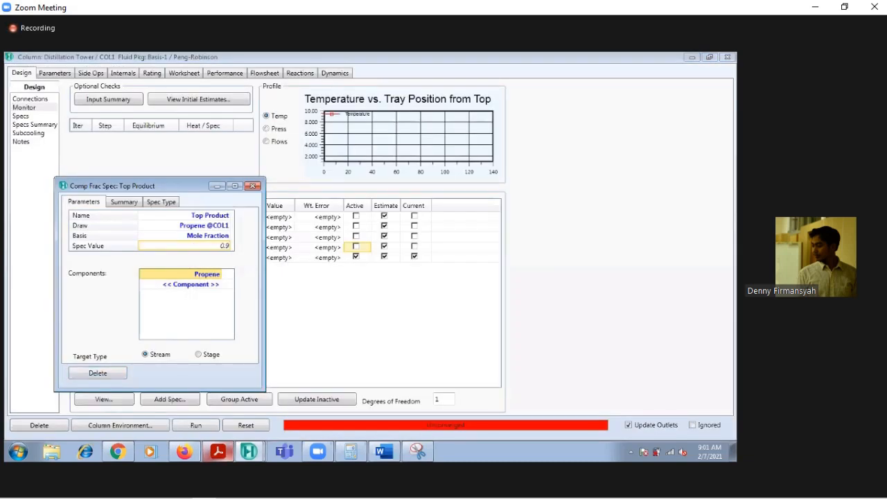
{"action": "type", "text": "996"}
{"action": "key", "text": "Return"}
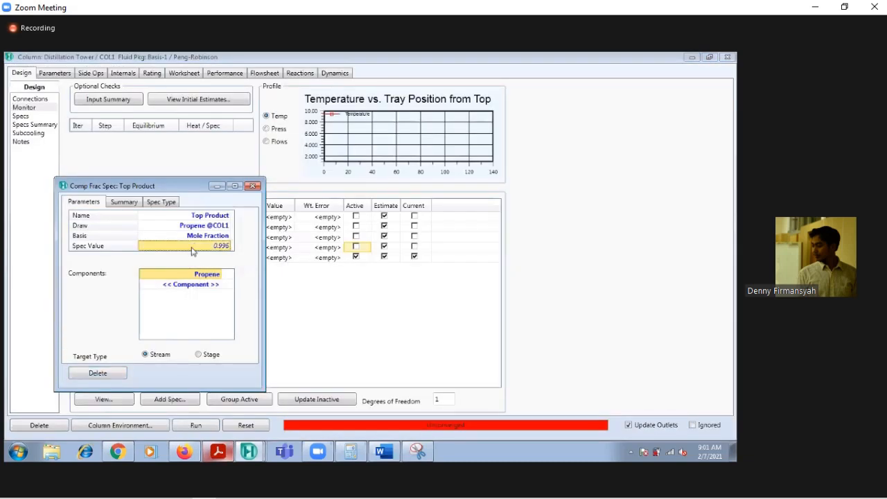
Close the Top Product specification, and deactivate and reactivate it to compare the column's degrees of freedom.
{"action": "left_click", "coordinate": [252, 187]}
{"action": "left_click", "coordinate": [355, 256]}
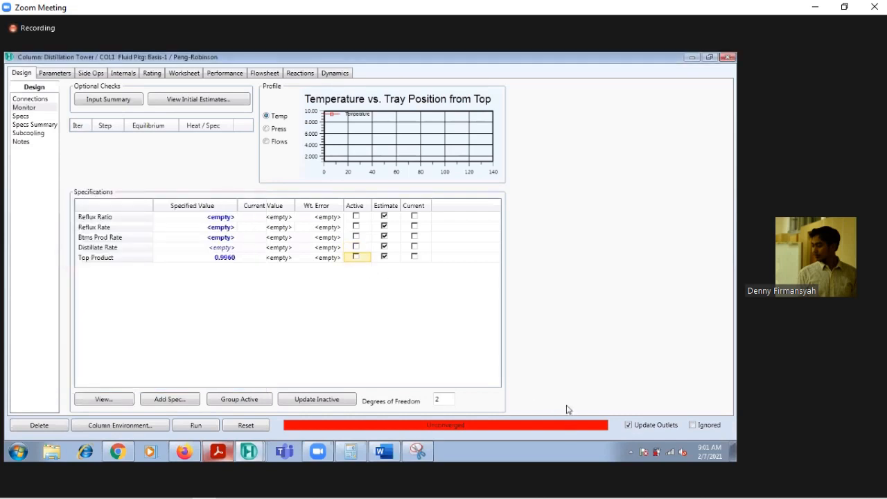
{"action": "left_click", "coordinate": [355, 256]}
Add a second Column Component Fraction specification to the column with Stream as its target type.
{"action": "left_click", "coordinate": [156, 401]}
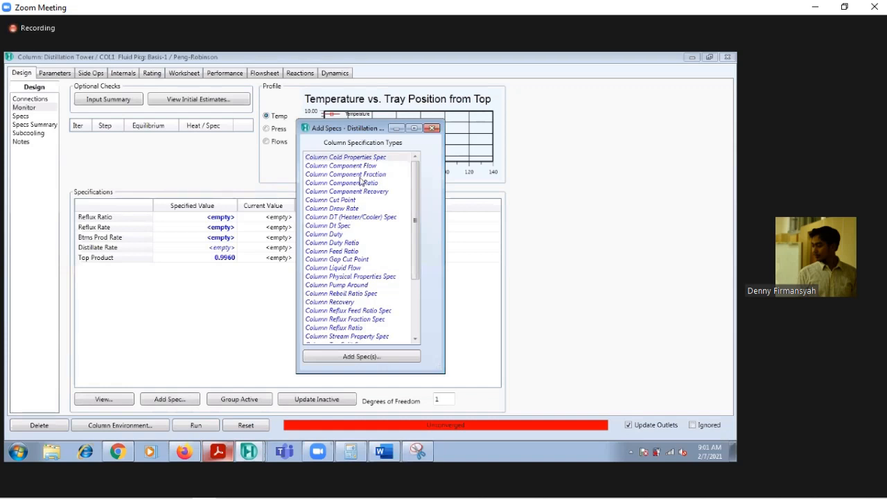
{"action": "left_click", "coordinate": [360, 176]}
{"action": "left_click", "coordinate": [367, 357]}
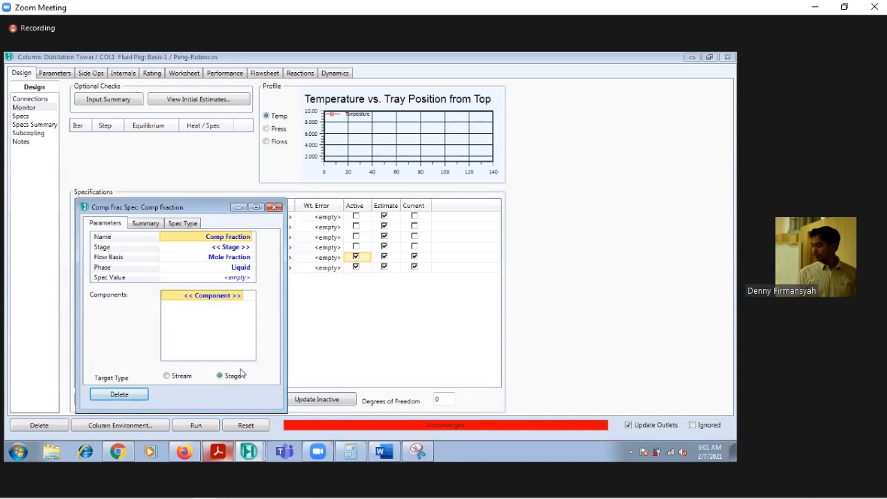
{"action": "left_click", "coordinate": [187, 376]}
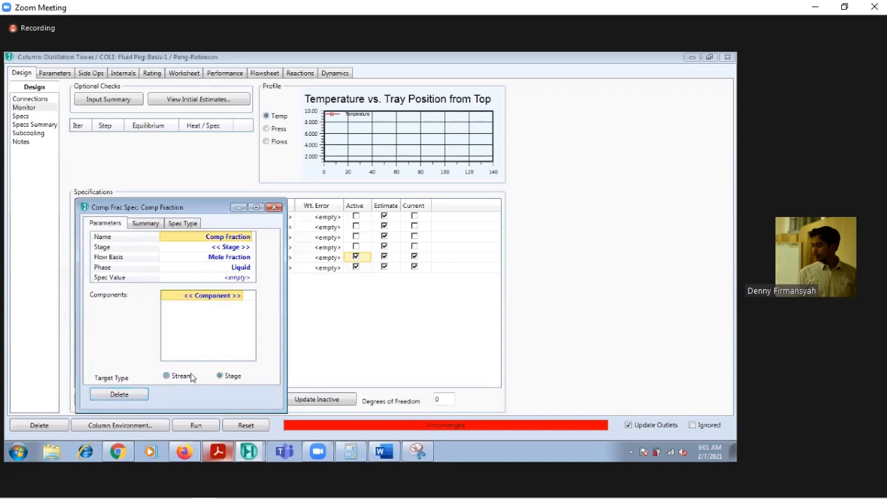
{"action": "left_click", "coordinate": [248, 248]}
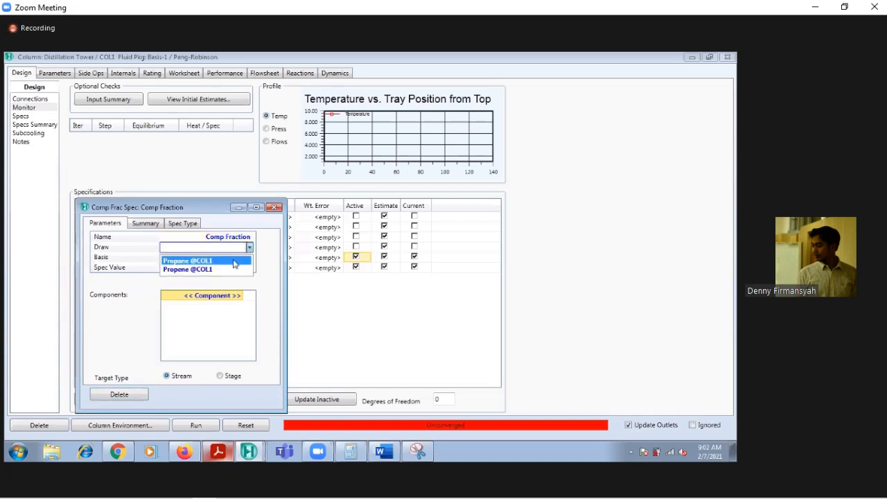
{"action": "left_click", "coordinate": [235, 260]}
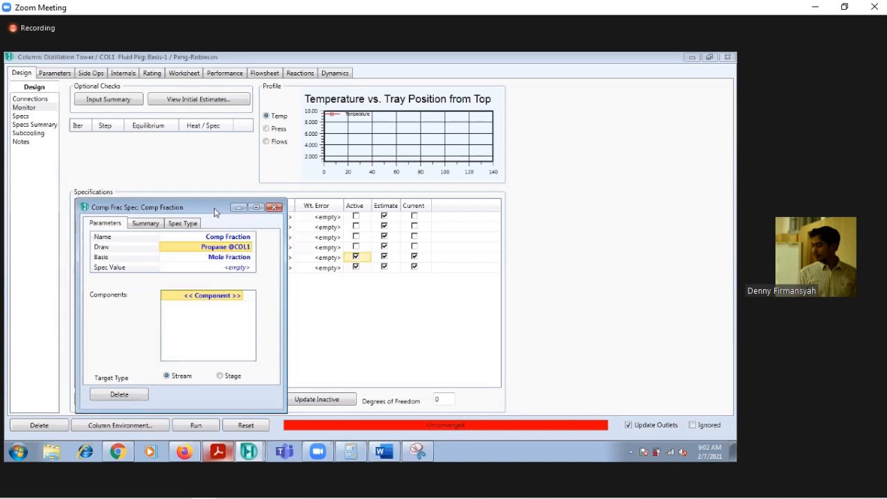
{"action": "left_click_drag", "start_coordinate": [215, 212], "coordinate": [363, 219]}
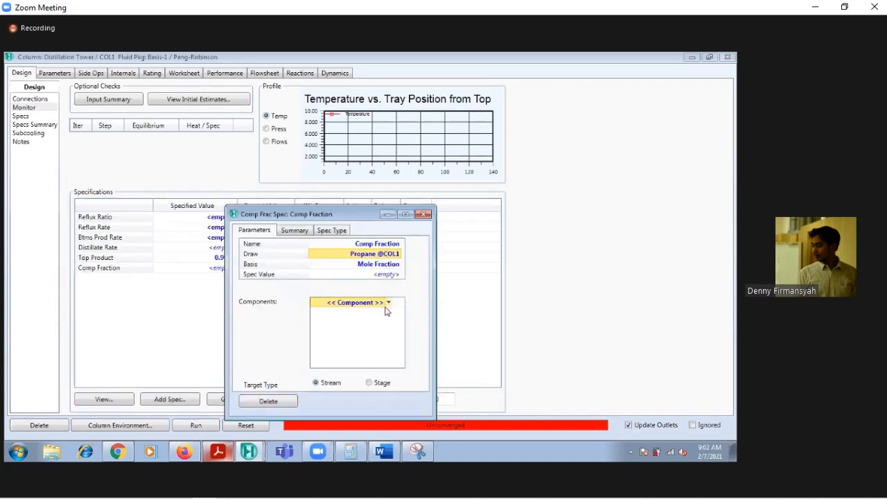
{"action": "left_click", "coordinate": [390, 305]}
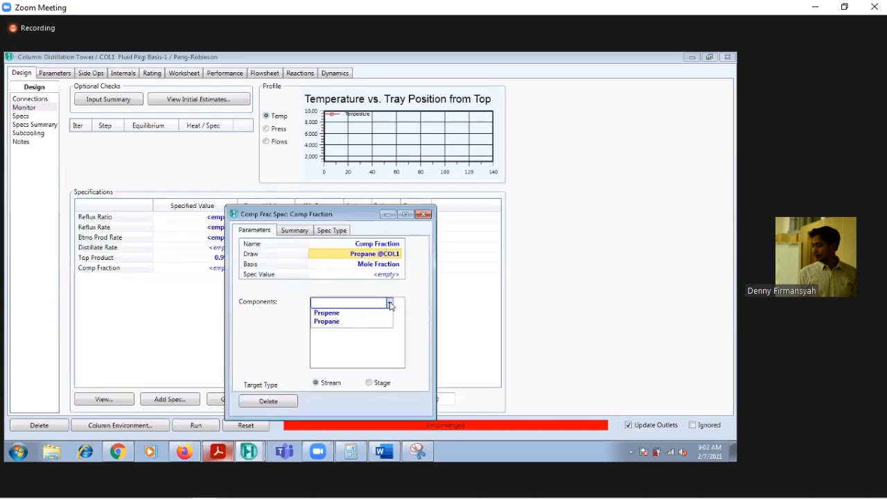
{"action": "left_click", "coordinate": [357, 324]}
Recheck the bottoms purity in the PDF case, set the Comp Fraction spec value to 0.965, and close the specification.
{"action": "left_click", "coordinate": [383, 276]}
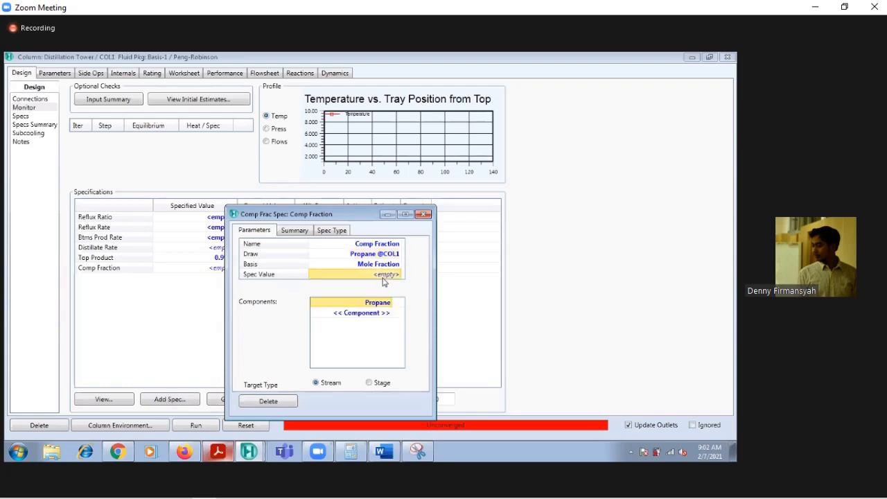
{"action": "left_click", "coordinate": [216, 454]}
{"action": "key", "text": "alt+Tab"}
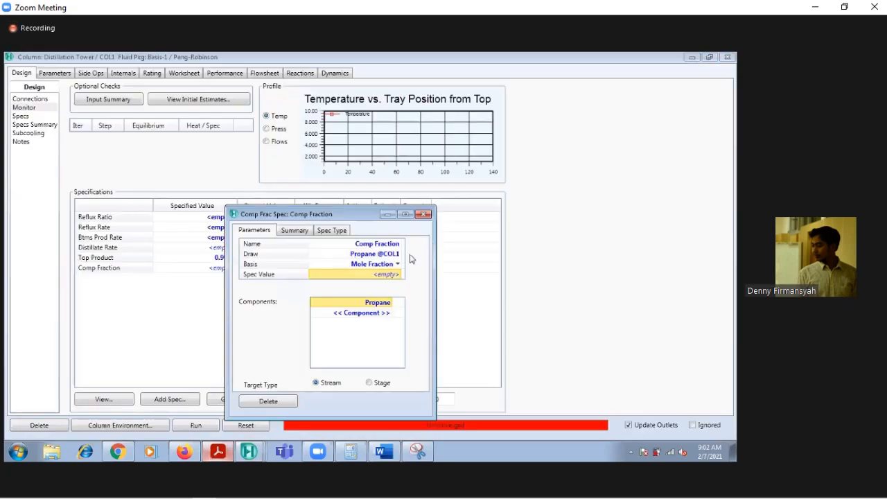
{"action": "left_click", "coordinate": [395, 275]}
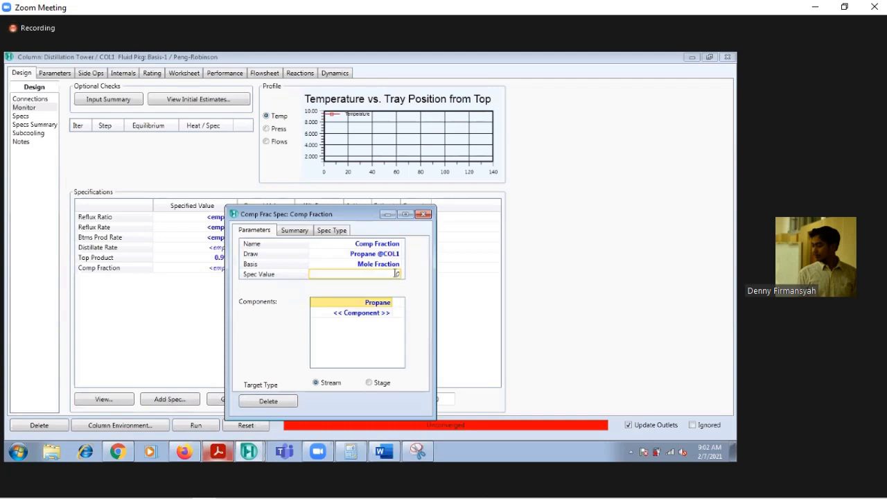
{"action": "type", "text": "0.965"}
{"action": "key", "text": "Return"}
{"action": "left_click", "coordinate": [424, 214]}
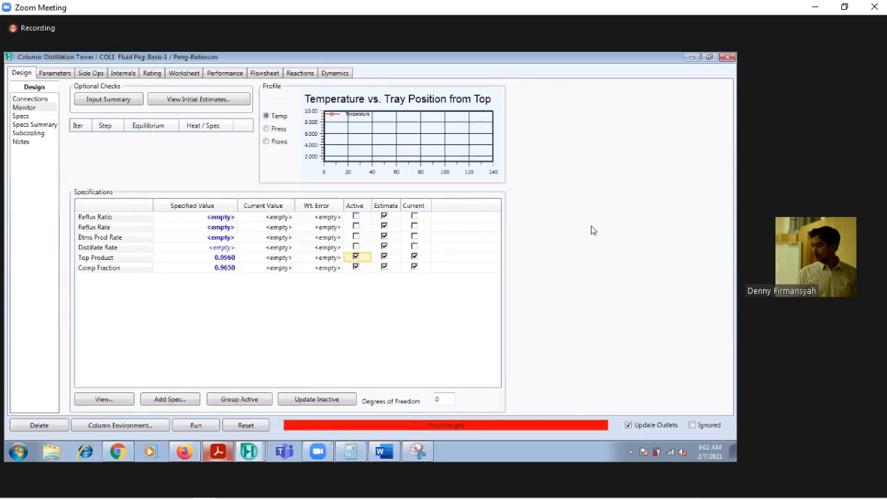
Review the Top Product specification's draw, basis, value and component, and close it.
{"action": "double_click", "coordinate": [200, 258]}
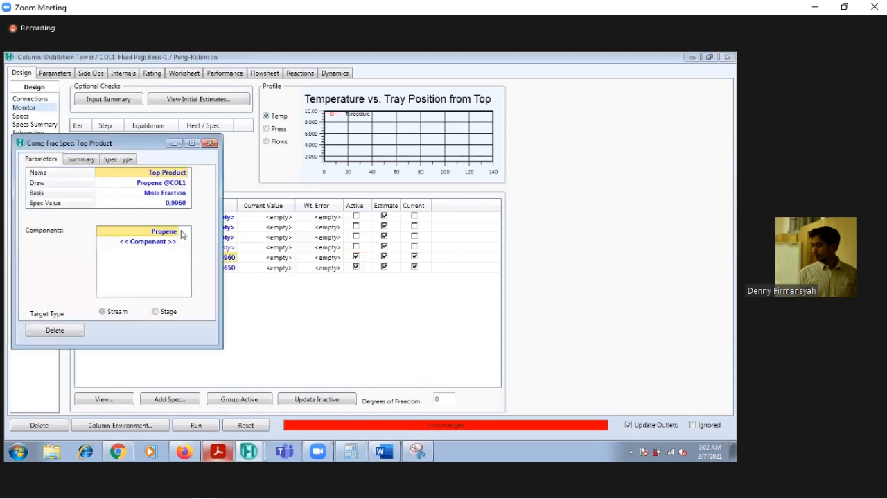
{"action": "left_click", "coordinate": [210, 143]}
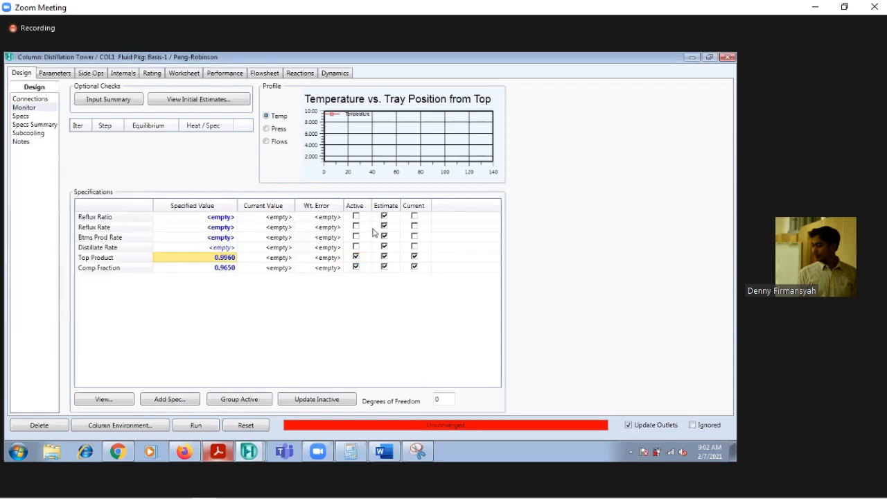
{"action": "left_click", "coordinate": [356, 266]}
Consult the PDF case and the shortcut column results in Word, and return to the Distillation Tower column in HYSYS.
{"action": "left_click", "coordinate": [217, 451]}
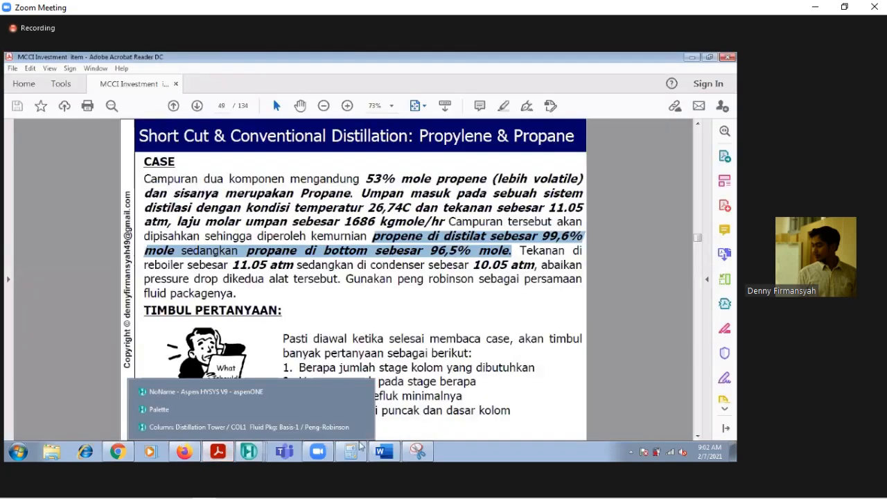
{"action": "left_click", "coordinate": [381, 452]}
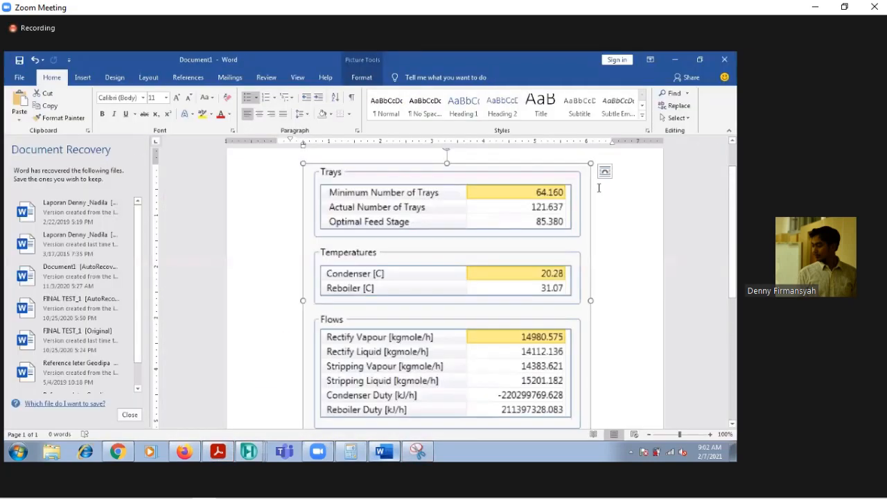
{"action": "left_click", "coordinate": [678, 59]}
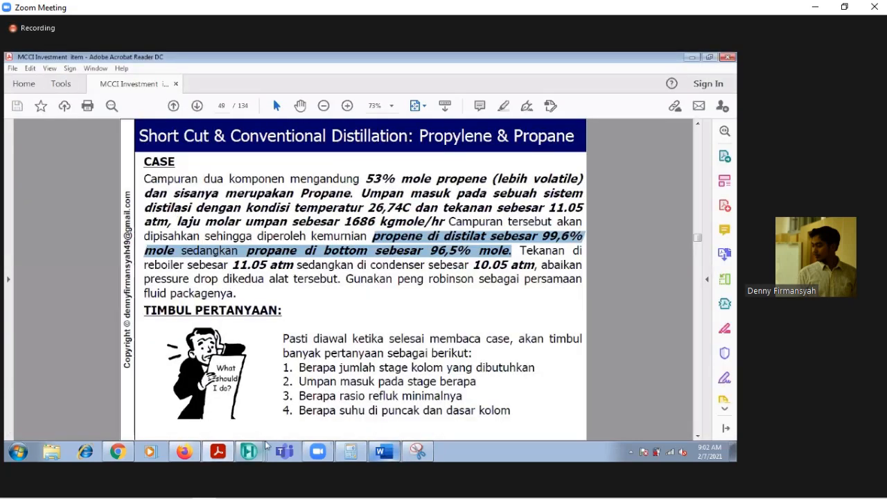
{"action": "left_click", "coordinate": [251, 451]}
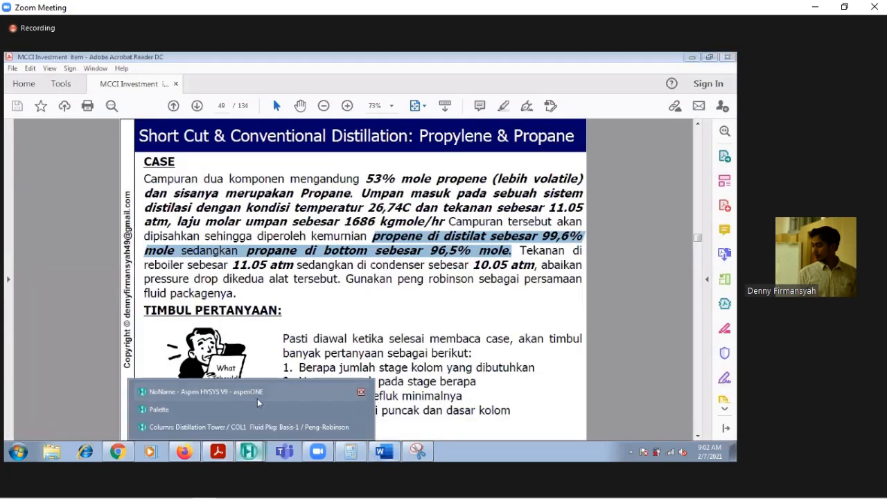
{"action": "left_click", "coordinate": [257, 397]}
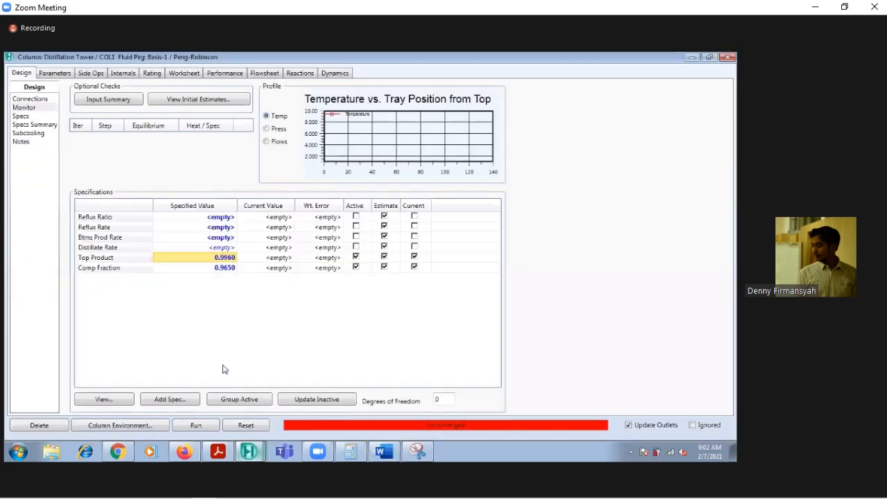
Set the Reflux Ratio specified value to 16.25.
{"action": "left_click", "coordinate": [196, 217]}
{"action": "type", "text": "1"}
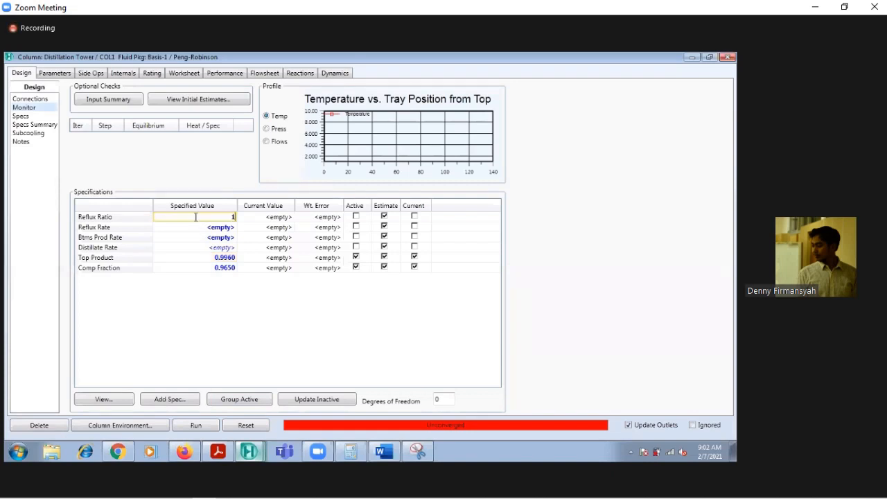
{"action": "type", "text": "6.25"}
{"action": "key", "text": "Return"}
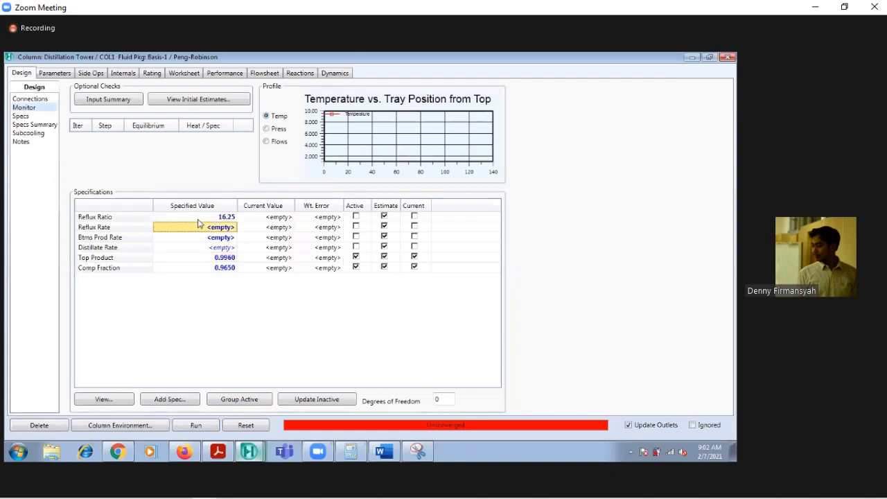
Try the Reflux Ratio as an active specification, deactivate it again, and reset and rerun the column.
{"action": "left_click", "coordinate": [357, 216]}
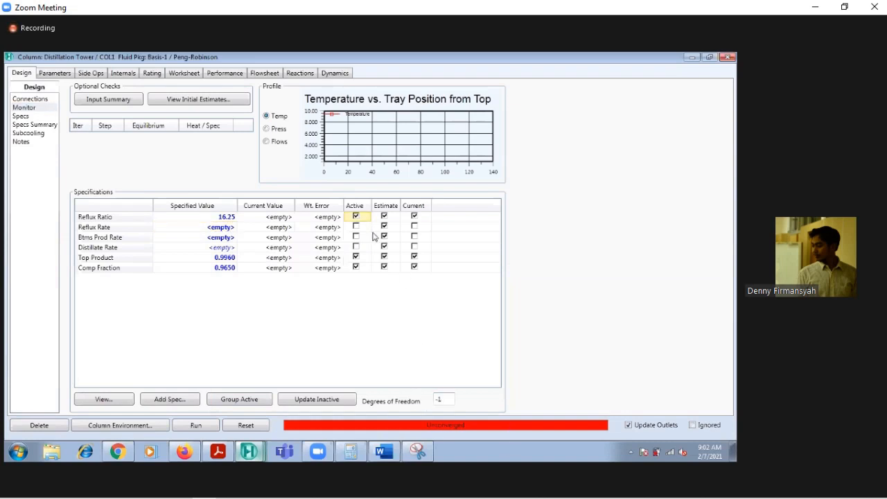
{"action": "left_click", "coordinate": [356, 216]}
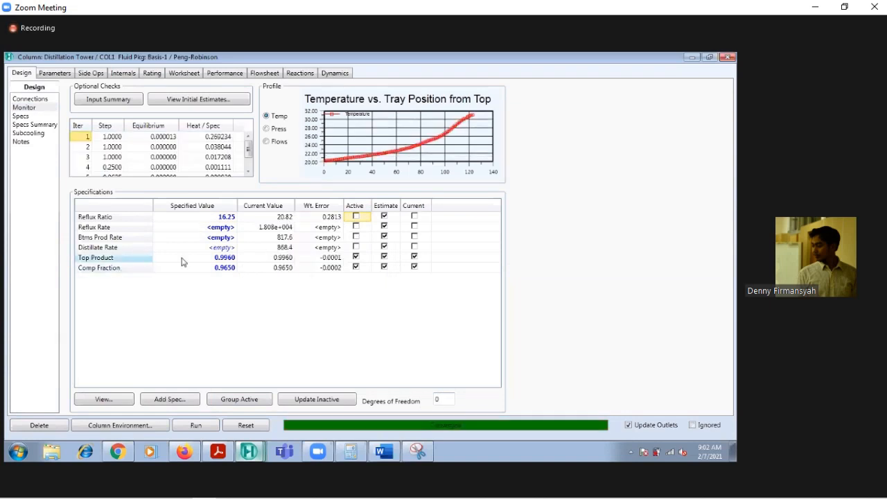
{"action": "left_click", "coordinate": [252, 427]}
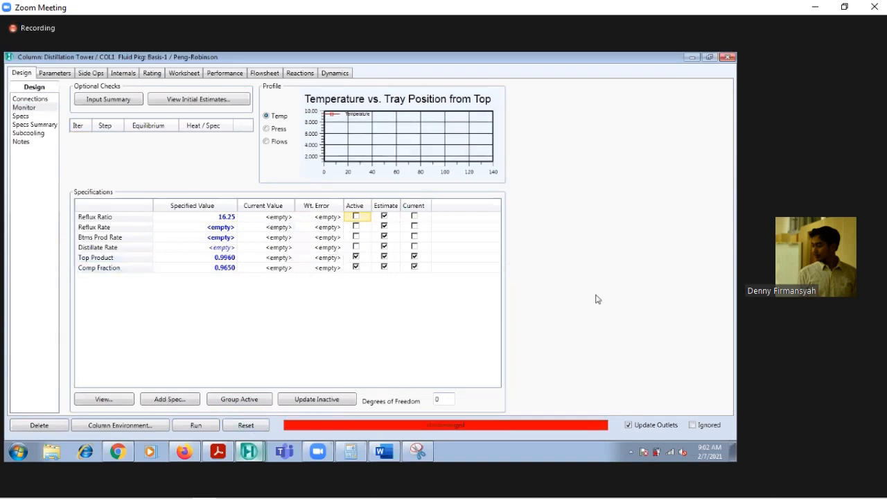
{"action": "left_click", "coordinate": [195, 425]}
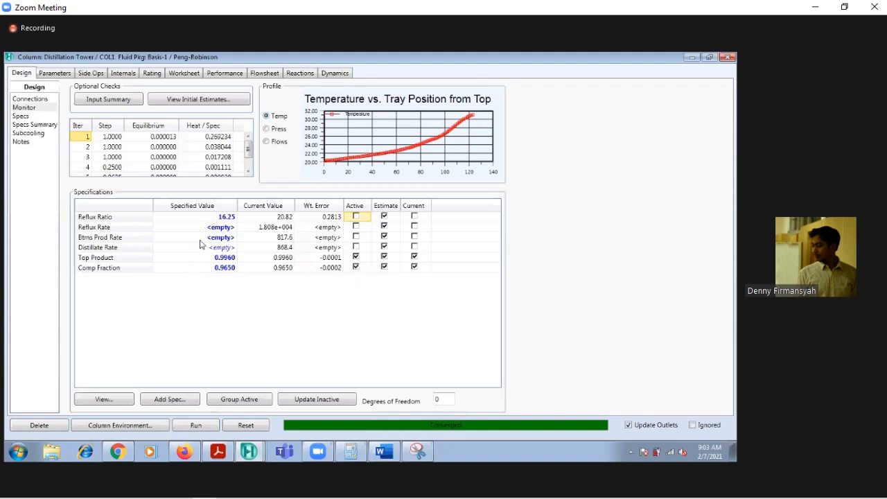
Rename the Comp Fraction specification as Bottom Prod and close it.
{"action": "left_click", "coordinate": [103, 269]}
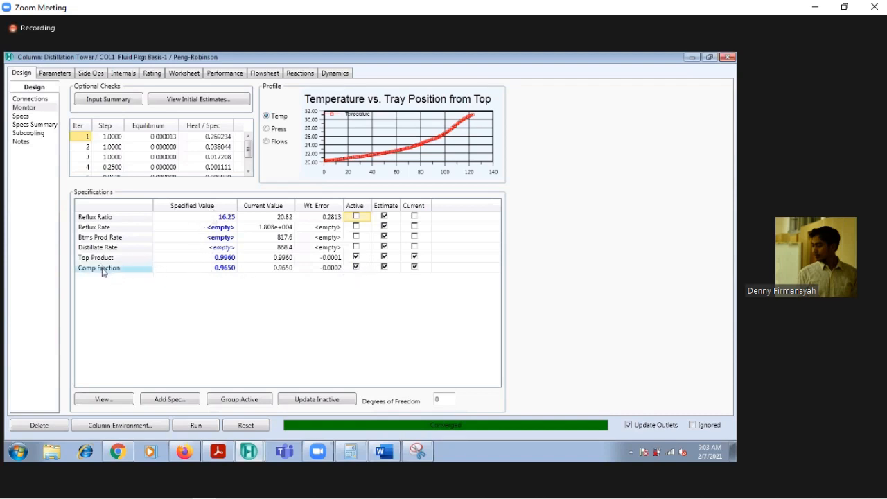
{"action": "double_click", "coordinate": [103, 270]}
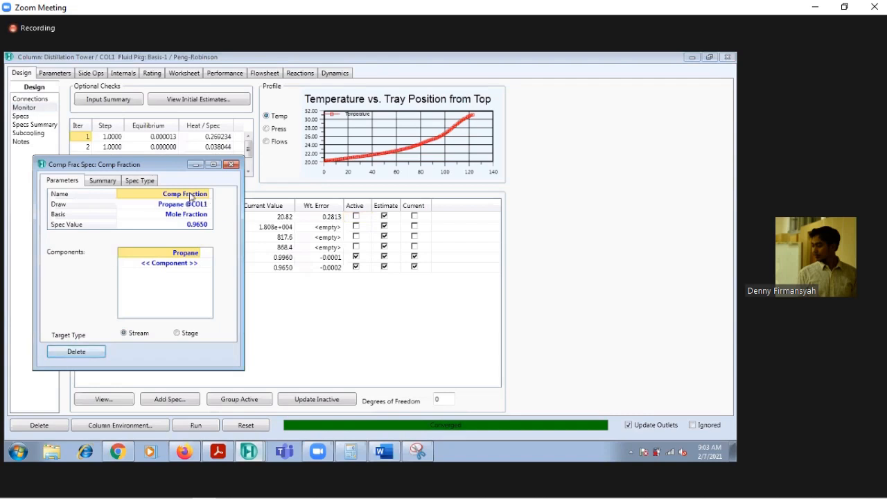
{"action": "type", "text": "Botto"}
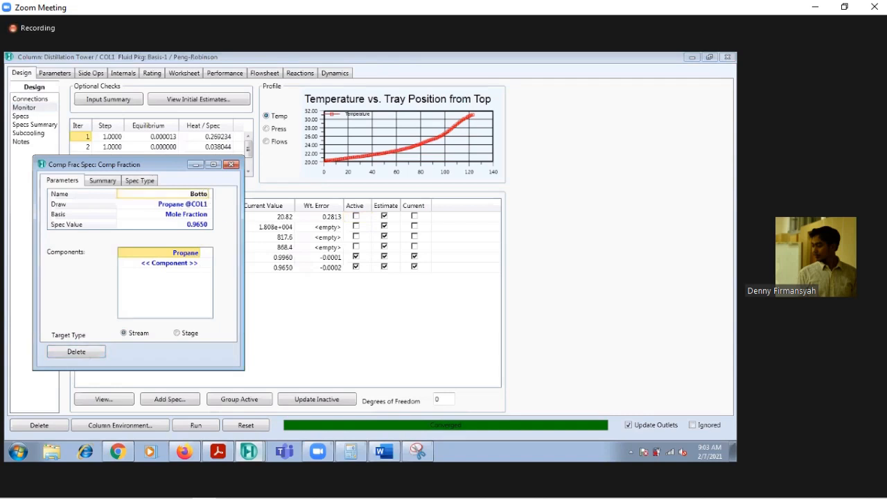
{"action": "type", "text": "m Prod"}
{"action": "key", "text": "Return"}
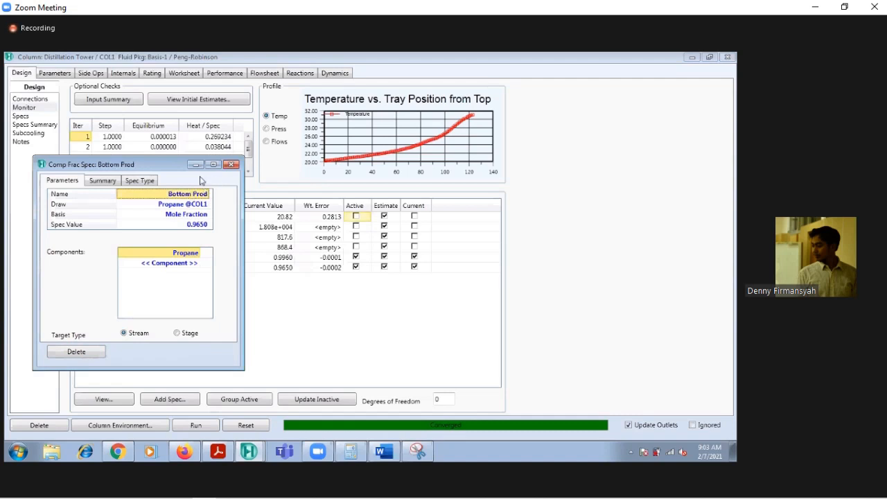
{"action": "left_click", "coordinate": [231, 164]}
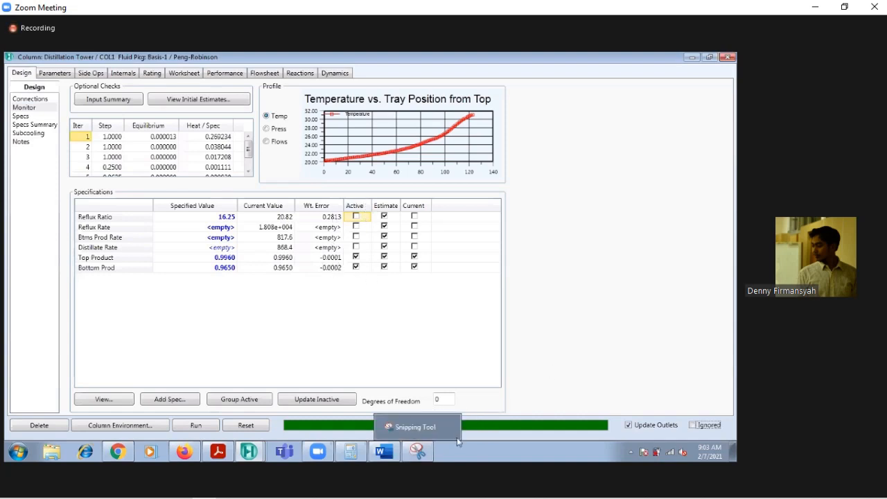
Review the Reflux Ratio estimate, and examine the column's performance summary and tray-by-tray column profiles.
{"action": "left_click", "coordinate": [225, 221]}
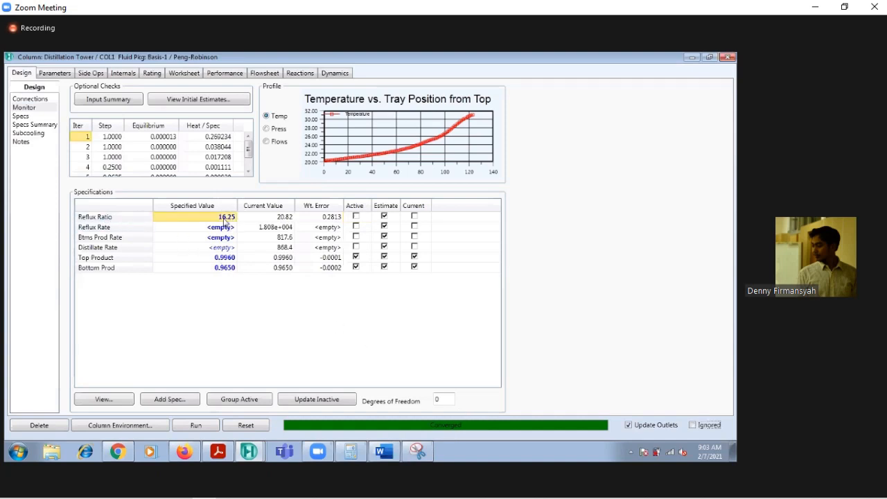
{"action": "left_click", "coordinate": [384, 217]}
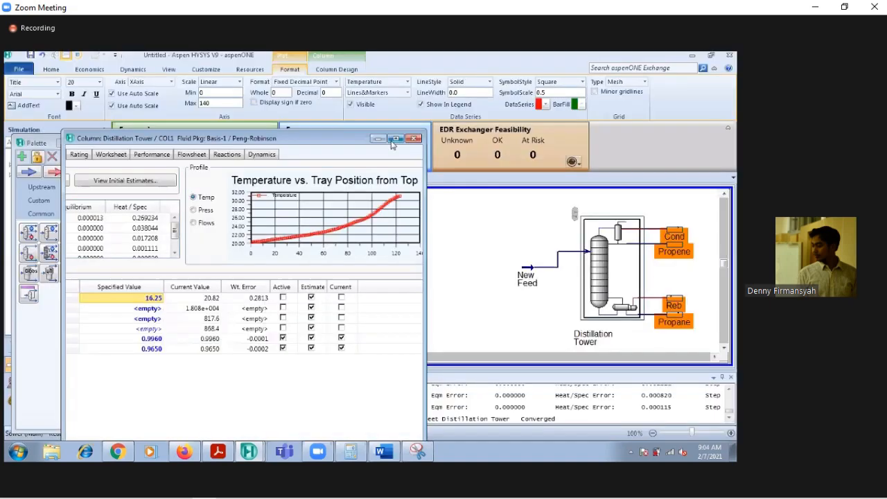
{"action": "left_click", "coordinate": [395, 139]}
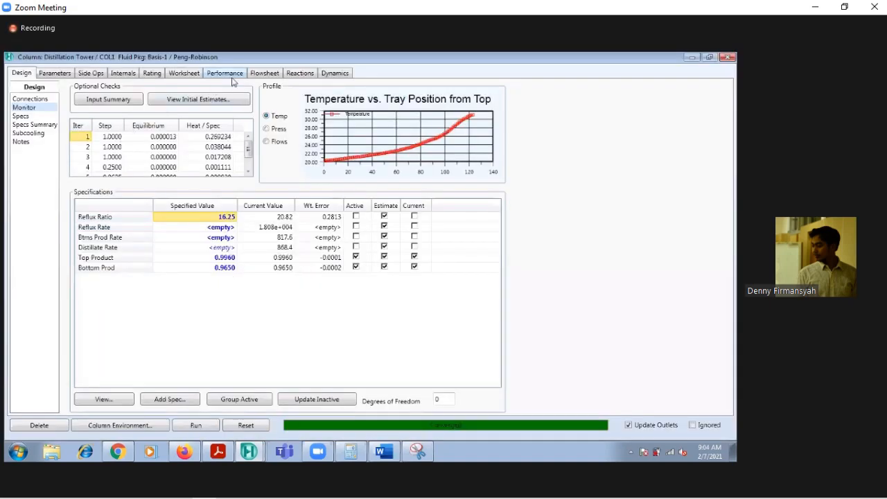
{"action": "left_click", "coordinate": [228, 73]}
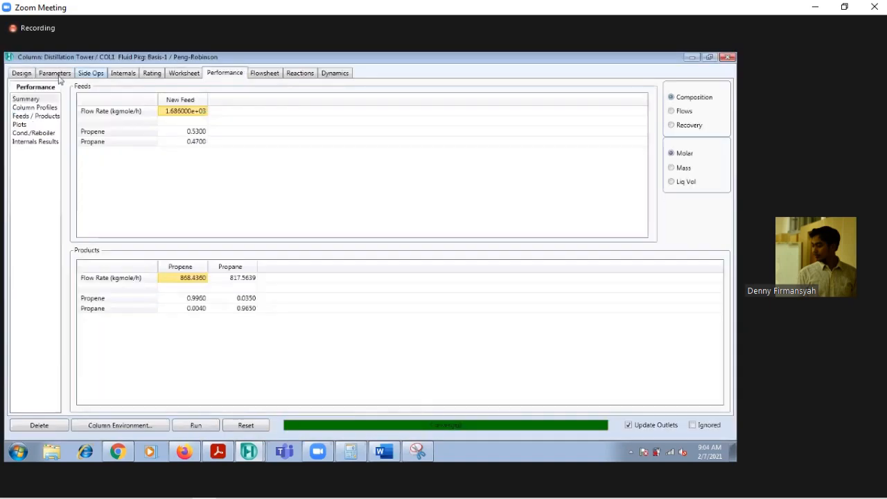
{"action": "left_click", "coordinate": [34, 108]}
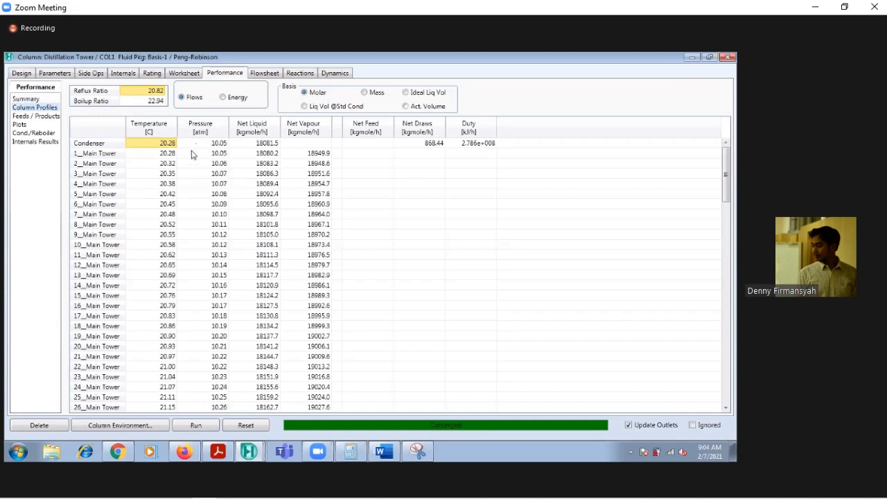
Examine the tray-by-tray temperatures, pressures and net flows in the column profiles.
{"action": "scroll", "coordinate": [166, 232], "scroll_direction": "down", "scroll_amount": 5}
{"action": "scroll", "coordinate": [167, 232], "scroll_direction": "up", "scroll_amount": 3}
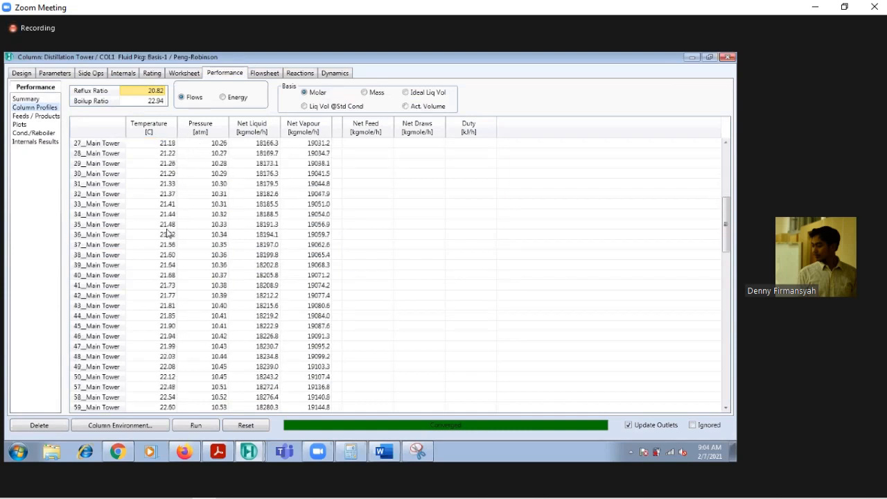
{"action": "scroll", "coordinate": [166, 233], "scroll_direction": "up", "scroll_amount": 3}
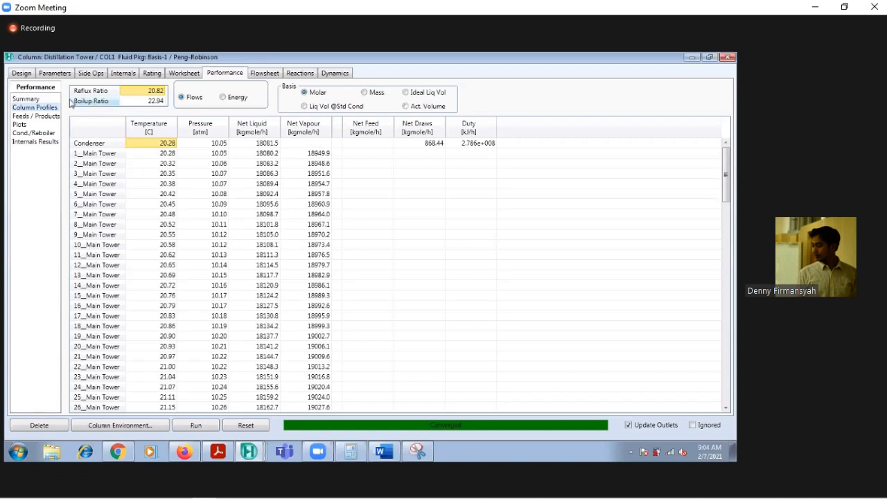
Plot the tray-by-tray Composition graph for the whole column, inspect points on the propene and propane curves, and dismiss the graph.
{"action": "left_click", "coordinate": [20, 125]}
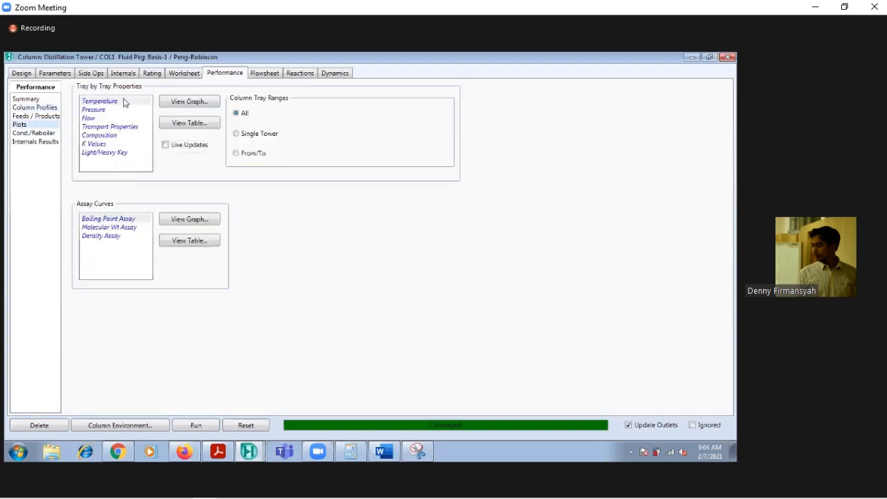
{"action": "left_click", "coordinate": [100, 135]}
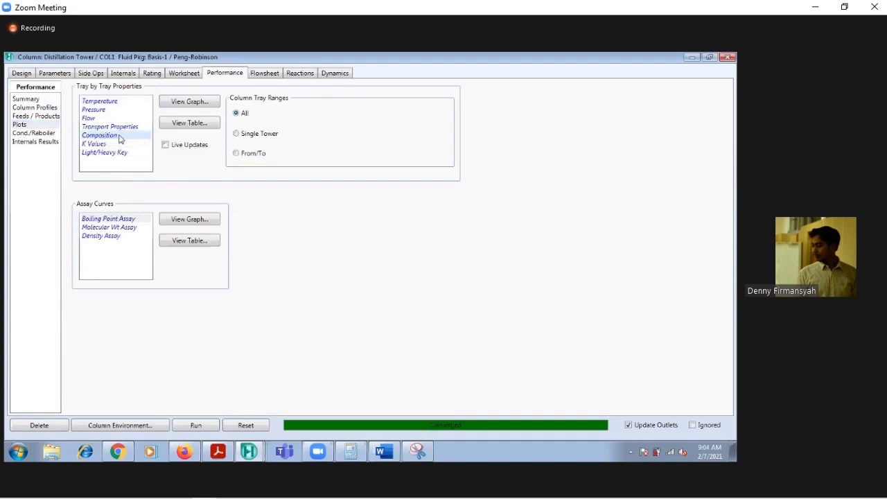
{"action": "left_click", "coordinate": [188, 102]}
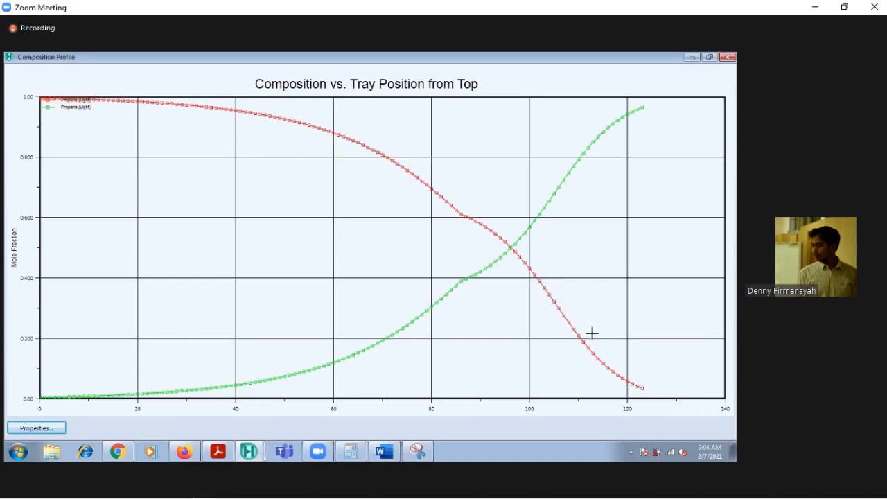
{"action": "mouse_move", "coordinate": [641, 388]}
{"action": "mouse_move", "coordinate": [42, 393]}
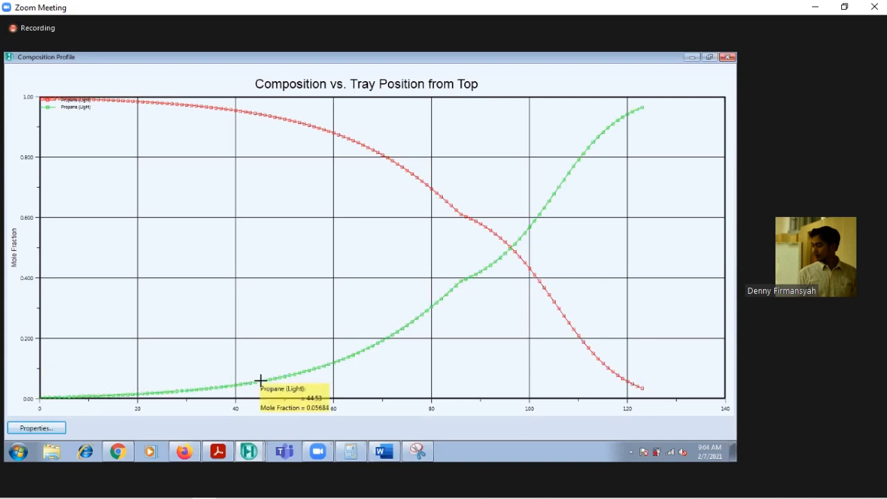
{"action": "mouse_move", "coordinate": [326, 365]}
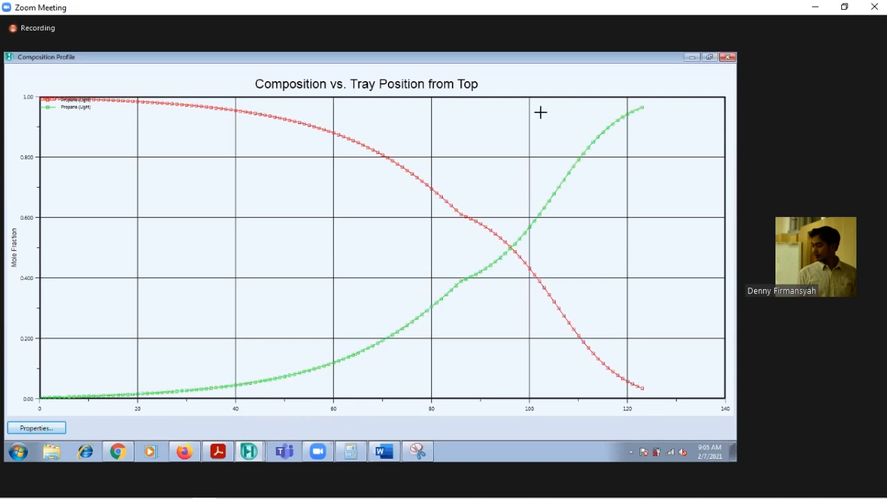
{"action": "left_click", "coordinate": [726, 58]}
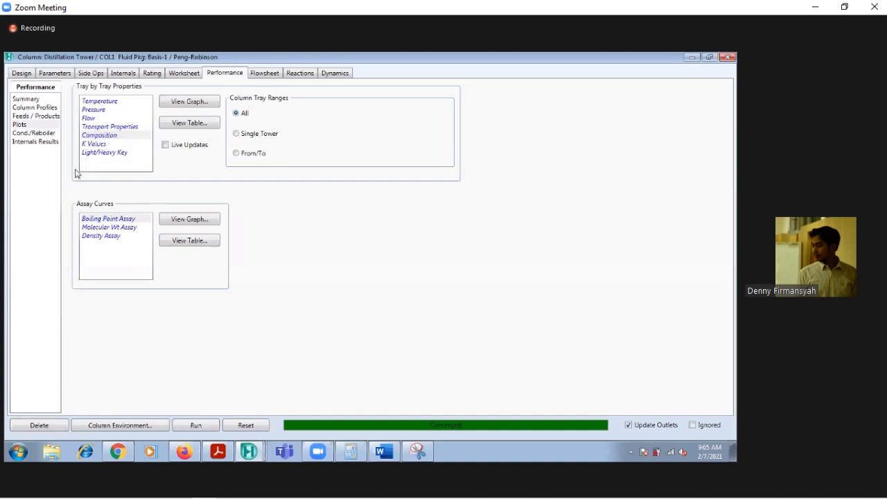
Review the column's condenser and reboiler results, performance summary, tray profiles and feed/product streams.
{"action": "left_click", "coordinate": [35, 133]}
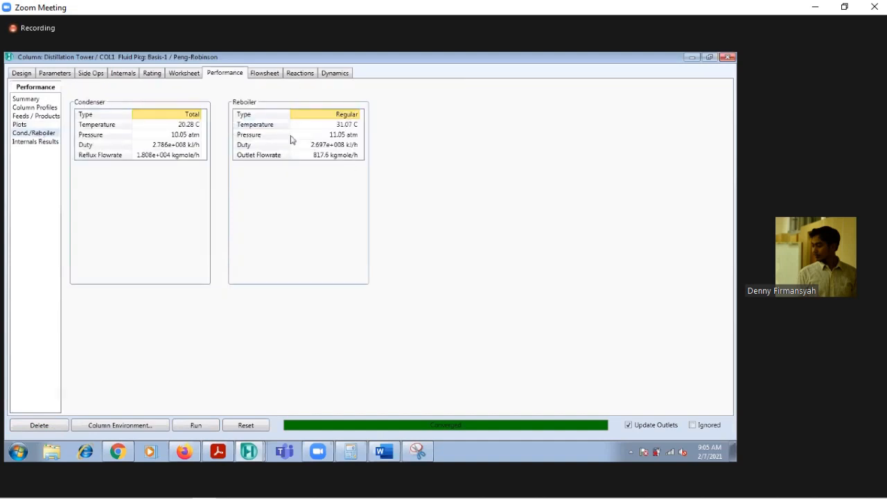
{"action": "left_click", "coordinate": [52, 115]}
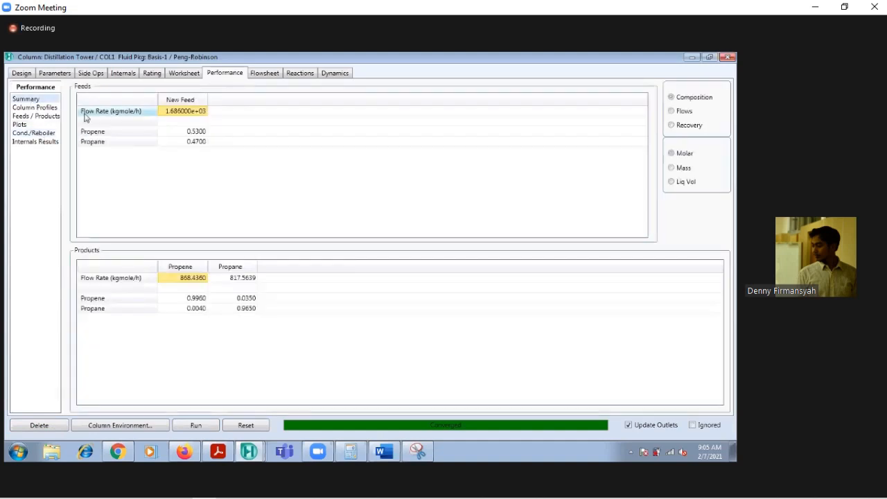
{"action": "left_click", "coordinate": [41, 109]}
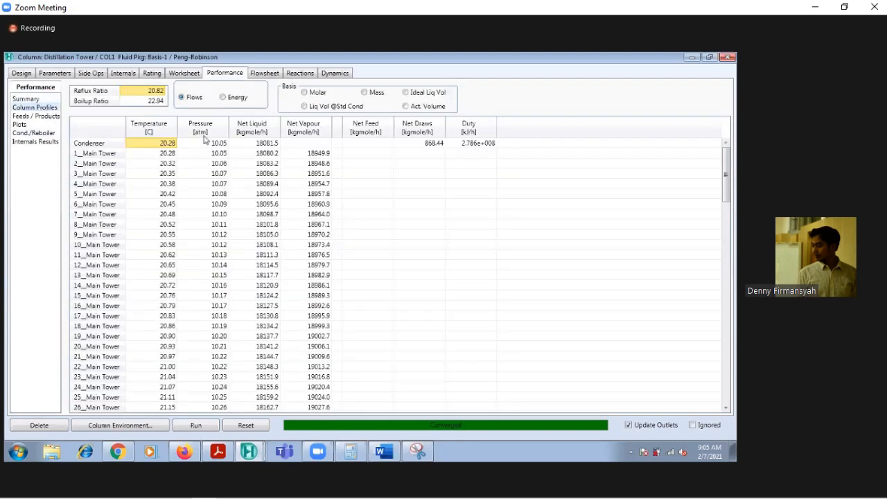
{"action": "scroll", "coordinate": [270, 193], "scroll_direction": "down", "scroll_amount": 7}
{"action": "scroll", "coordinate": [263, 201], "scroll_direction": "up", "scroll_amount": 2}
{"action": "scroll", "coordinate": [263, 212], "scroll_direction": "up", "scroll_amount": 5}
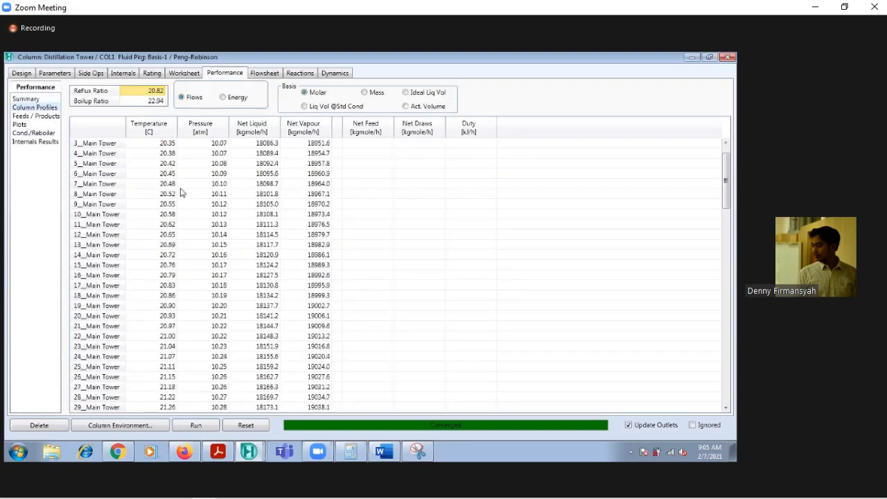
{"action": "scroll", "coordinate": [183, 194], "scroll_direction": "down", "scroll_amount": 5}
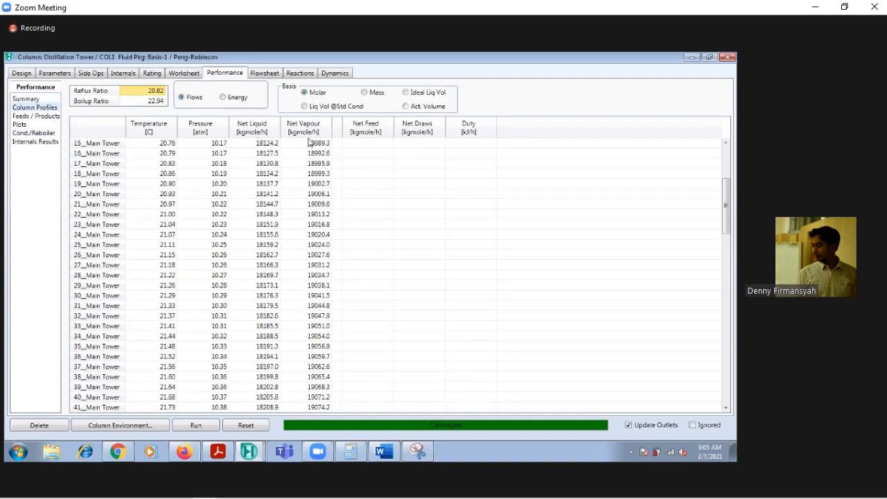
{"action": "scroll", "coordinate": [298, 170], "scroll_direction": "down", "scroll_amount": 11}
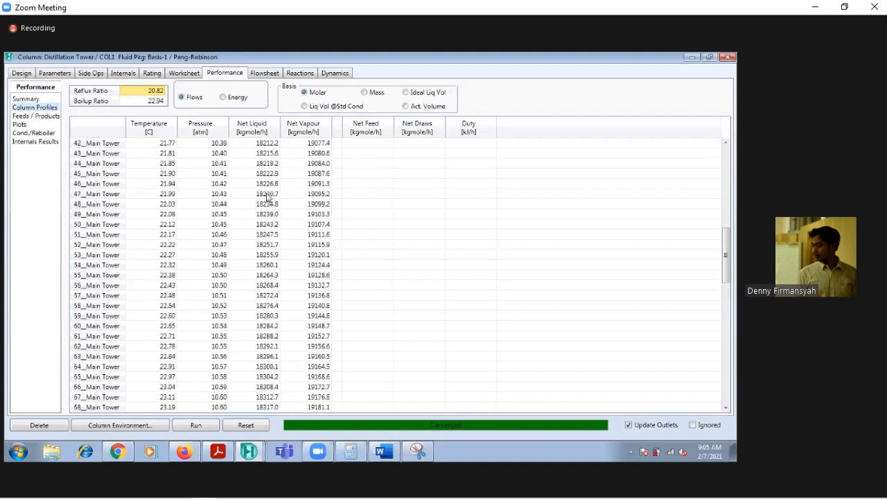
{"action": "scroll", "coordinate": [78, 231], "scroll_direction": "up", "scroll_amount": 8}
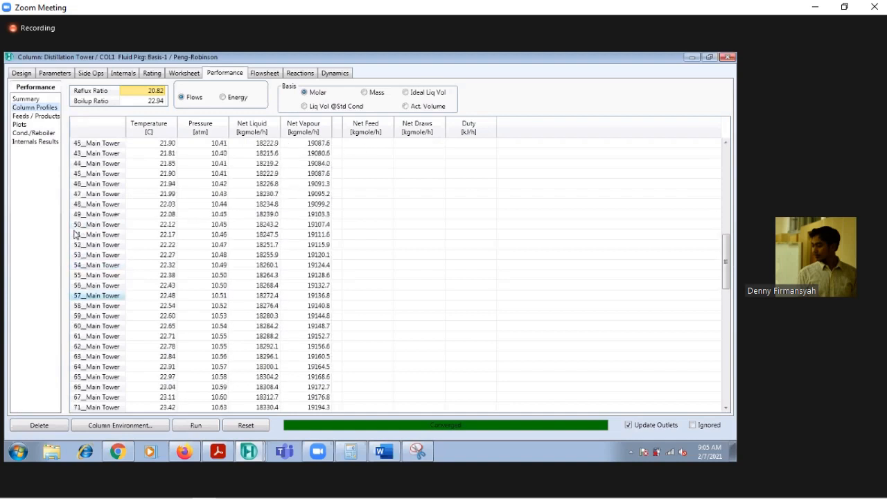
{"action": "left_click", "coordinate": [55, 117]}
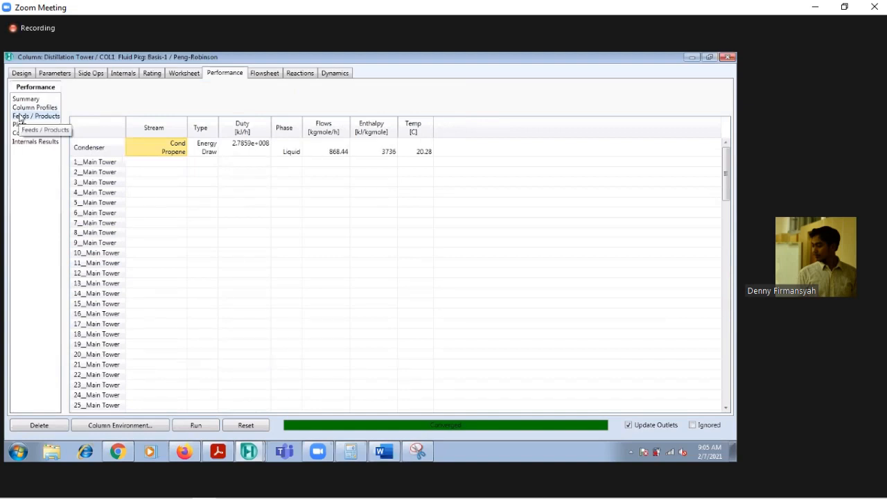
Plot the tray-by-tray Pressure graph for the whole column, view it enlarged, and minimize it.
{"action": "left_click", "coordinate": [19, 125]}
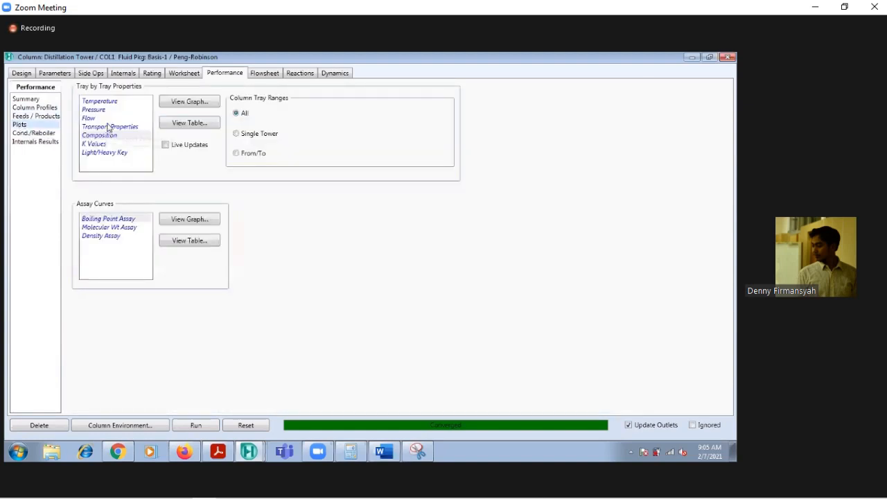
{"action": "left_click", "coordinate": [100, 110]}
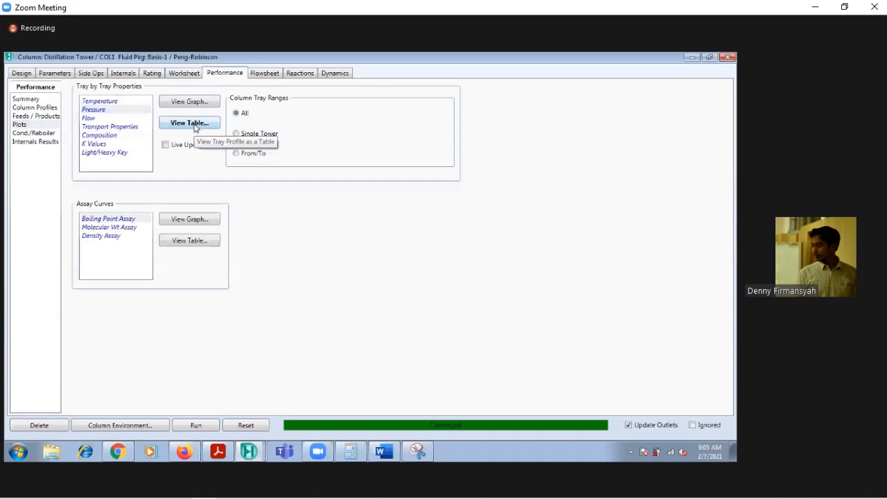
{"action": "left_click", "coordinate": [196, 124]}
{"action": "left_click", "coordinate": [191, 104]}
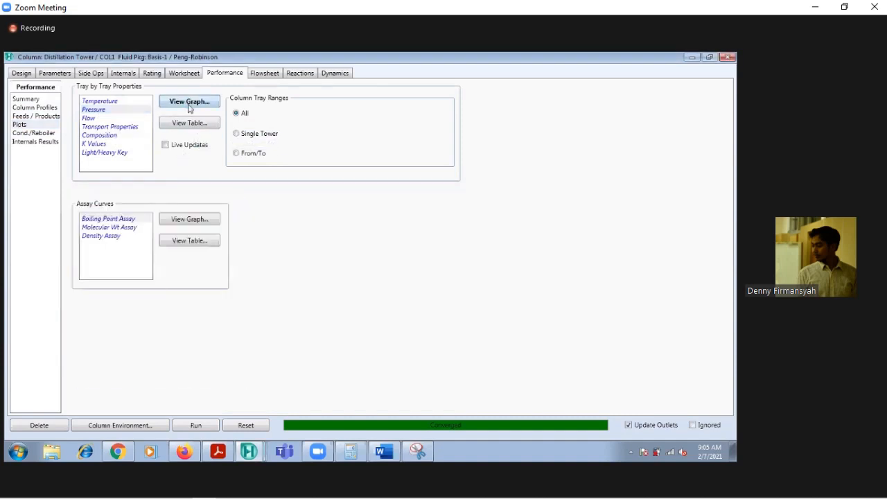
{"action": "left_click", "coordinate": [346, 143]}
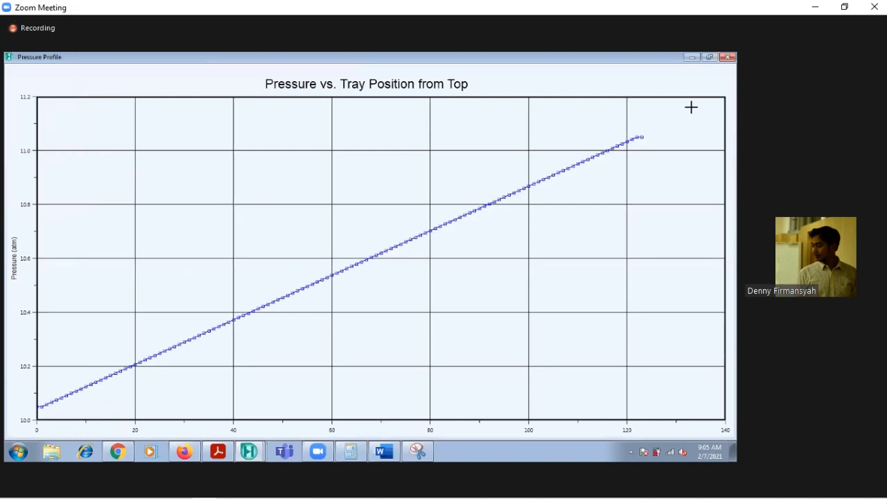
{"action": "left_click", "coordinate": [696, 60]}
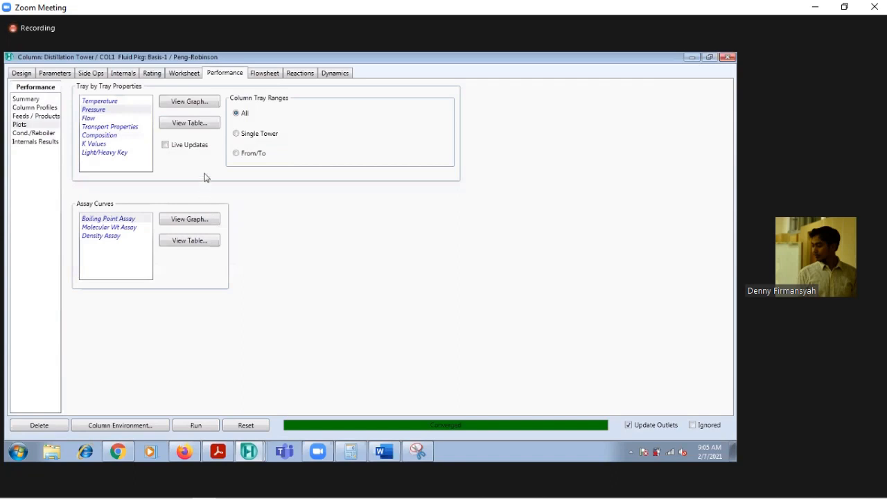
{"action": "left_click", "coordinate": [97, 103]}
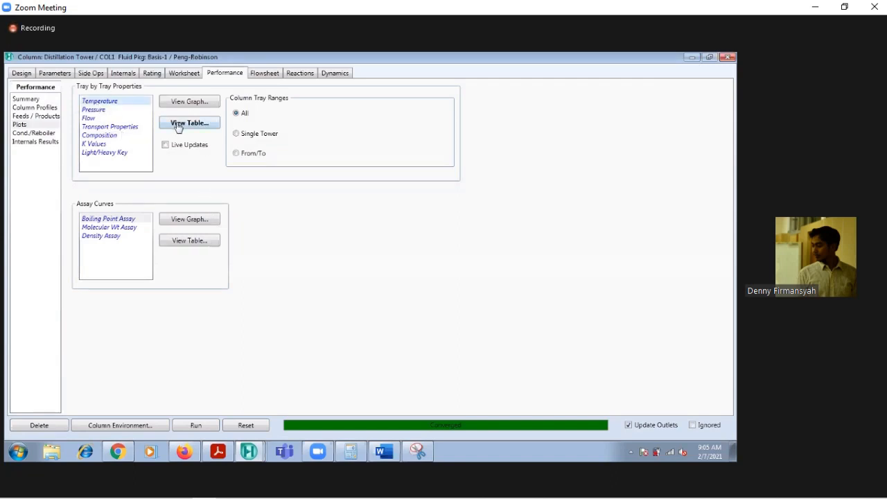
{"action": "left_click", "coordinate": [180, 105]}
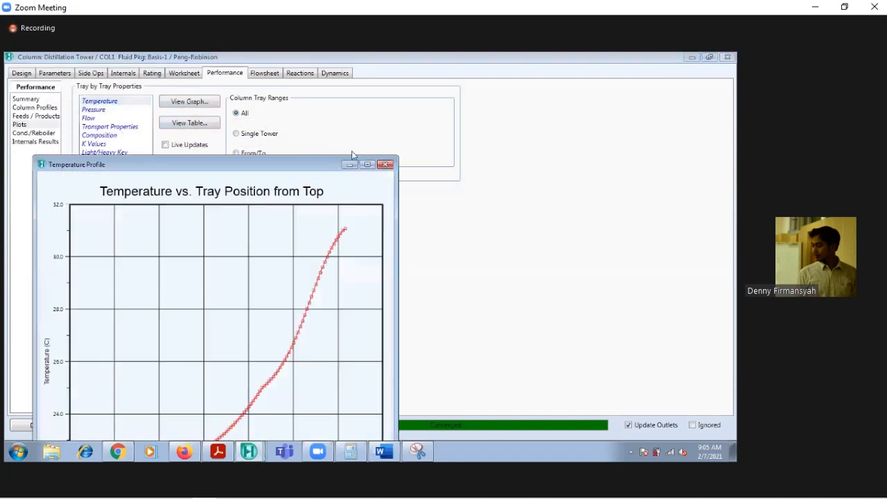
{"action": "left_click", "coordinate": [383, 165]}
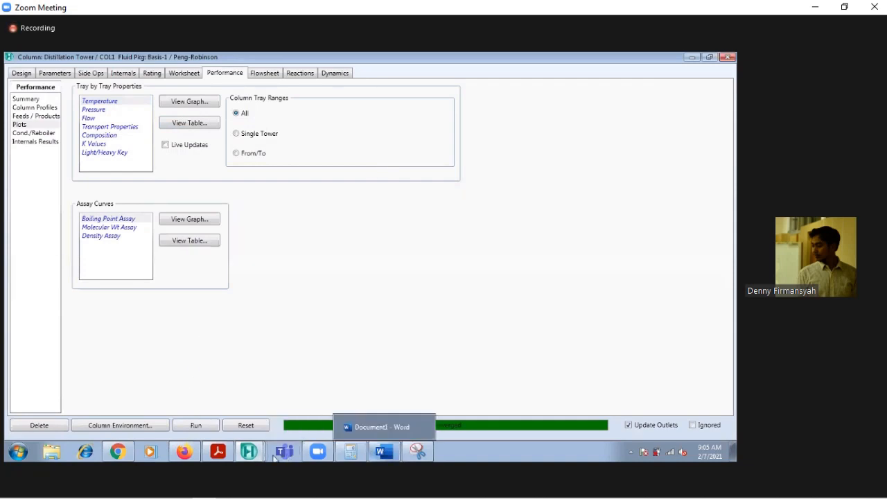
Close the two leftover Pressure Profile windows and the Composition Profile window.
{"action": "mouse_move", "coordinate": [248, 451]}
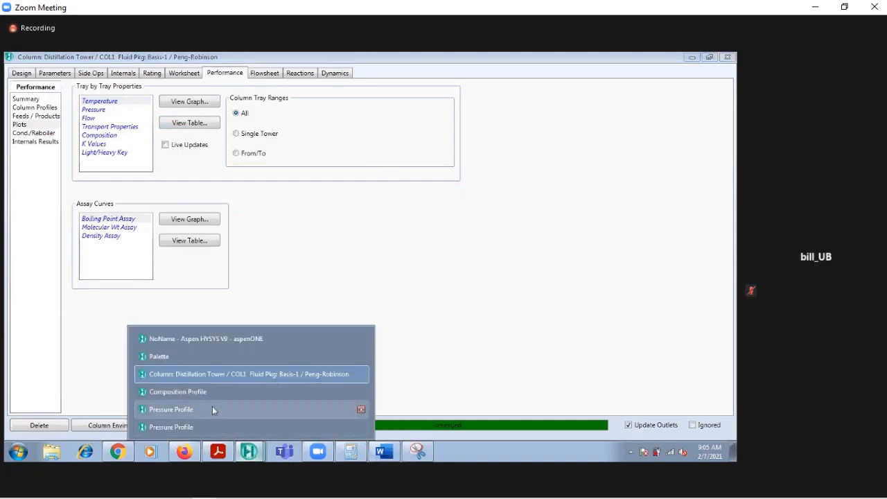
{"action": "left_click", "coordinate": [360, 426]}
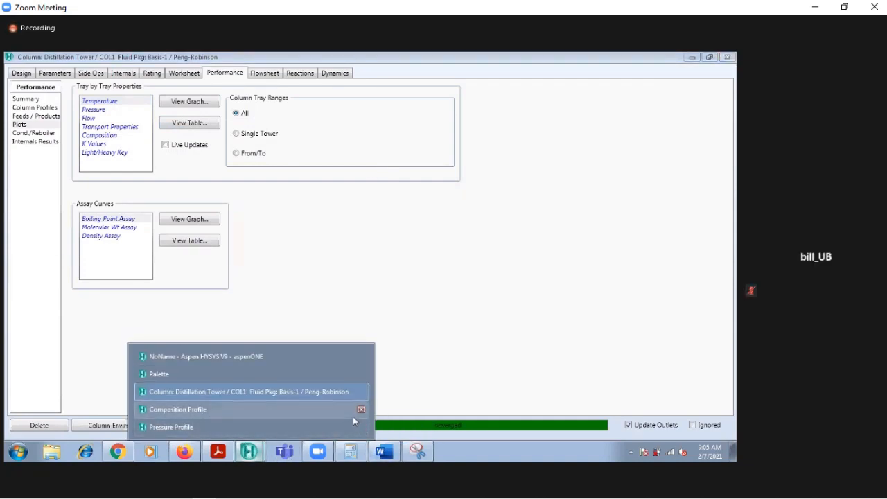
{"action": "left_click", "coordinate": [360, 427]}
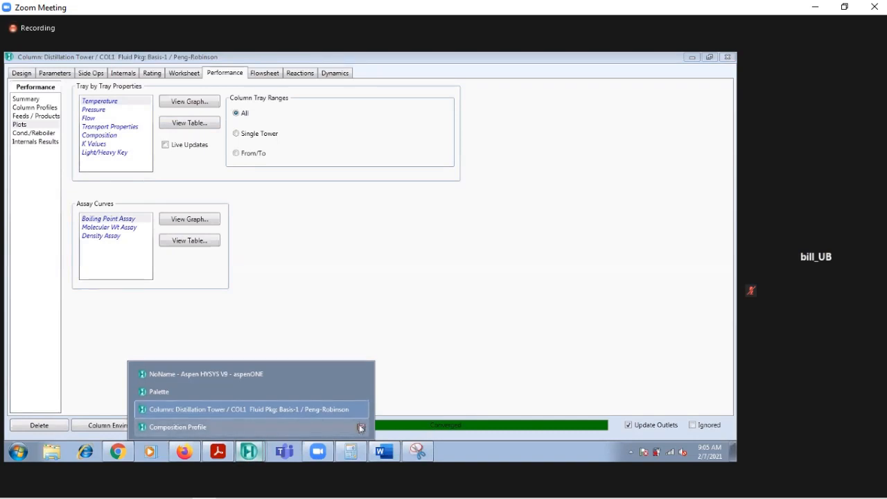
{"action": "left_click", "coordinate": [359, 424]}
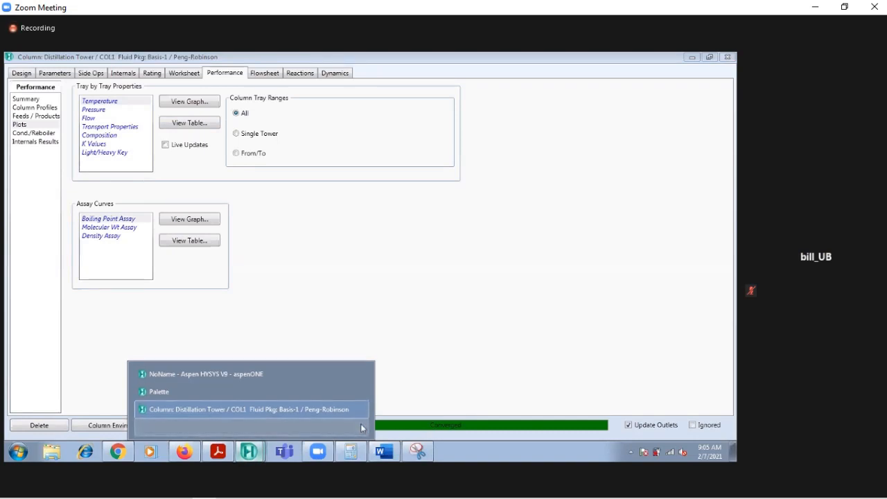
Plot the tray-by-tray Temperature graph for the whole column, view it enlarged, and minimize it.
{"action": "left_click", "coordinate": [119, 105]}
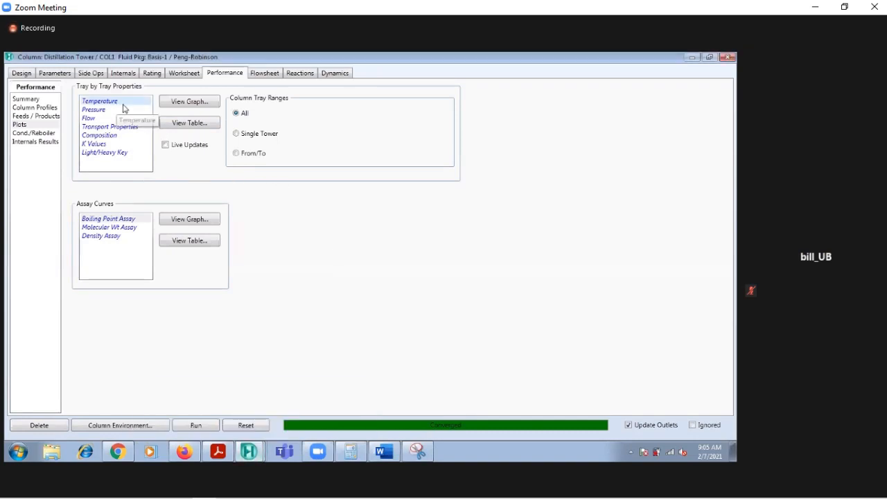
{"action": "left_click", "coordinate": [189, 102]}
{"action": "left_click", "coordinate": [388, 186]}
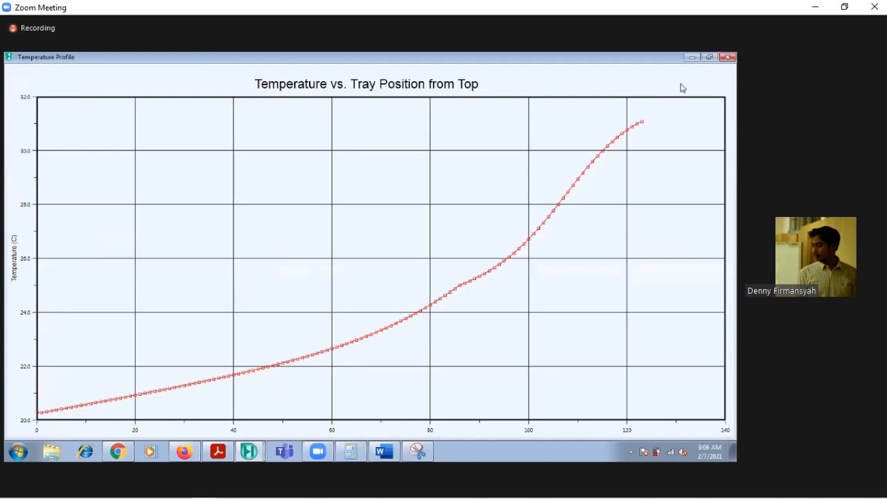
{"action": "left_click", "coordinate": [691, 59]}
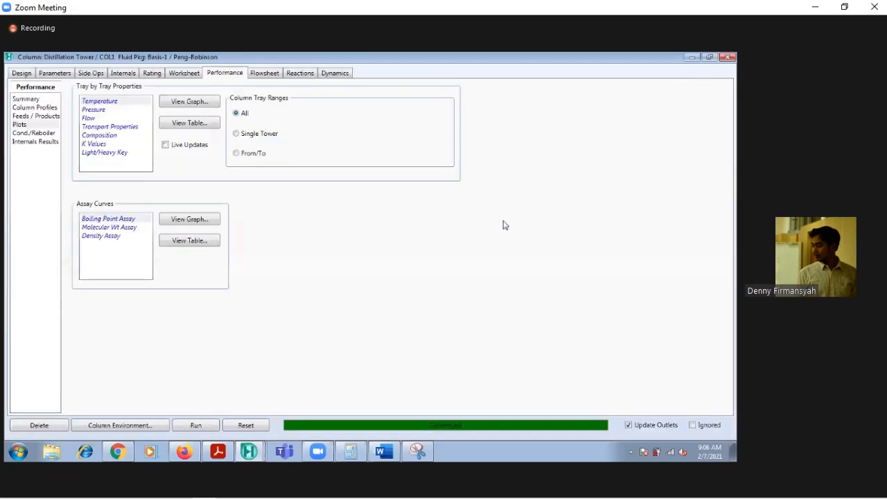
Close the column window and move the New Feed stream up level with the Distillation Tower's feed inlet.
{"action": "left_click", "coordinate": [726, 57]}
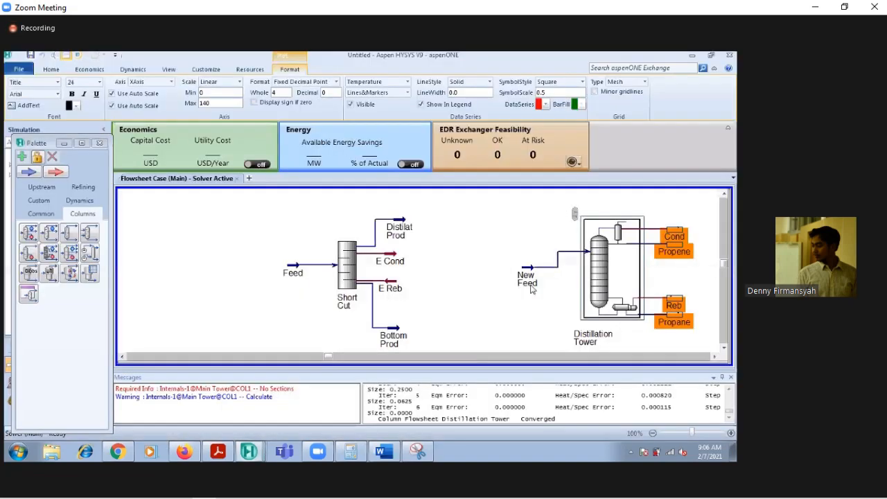
{"action": "left_click_drag", "start_coordinate": [529, 269], "coordinate": [529, 253]}
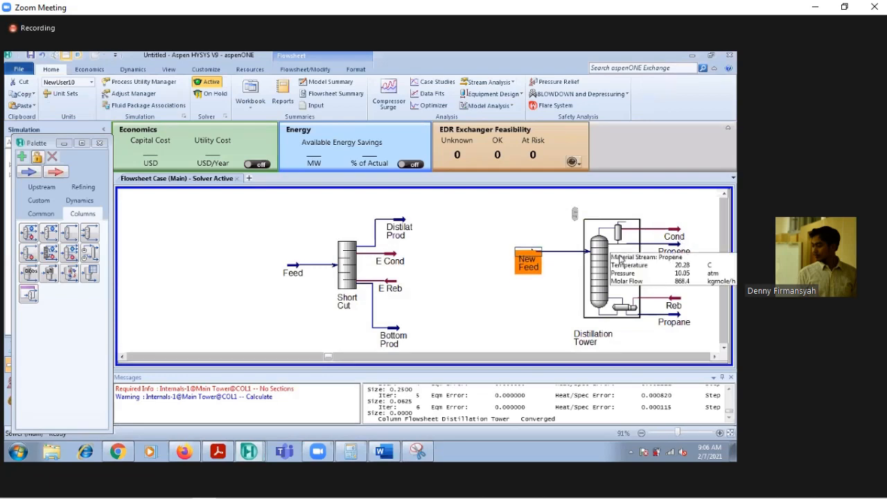
Reopen the Distillation Tower, review its feed and product compositions in the worksheet, and close the column window and the palette.
{"action": "left_click", "coordinate": [428, 247]}
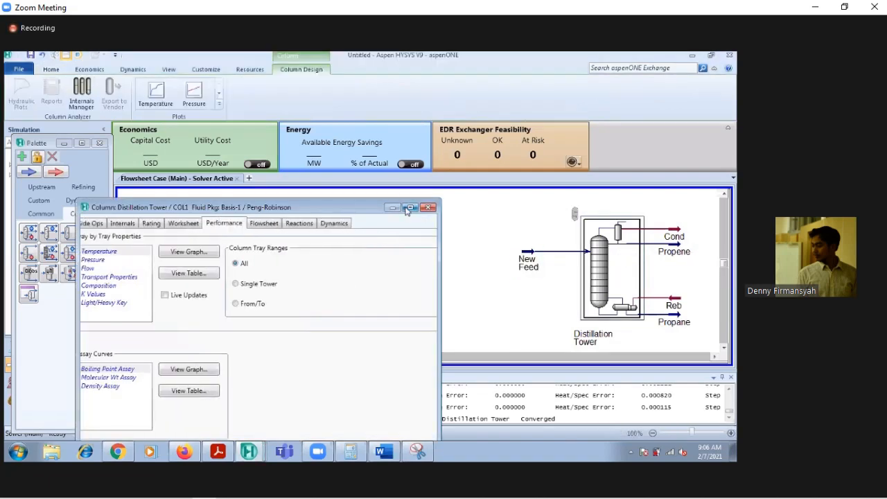
{"action": "left_click", "coordinate": [410, 208]}
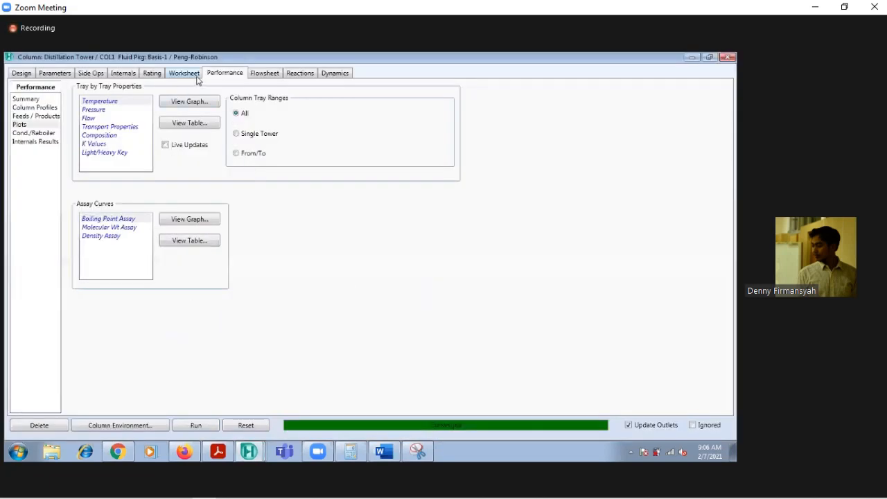
{"action": "left_click", "coordinate": [197, 76]}
{"action": "left_click", "coordinate": [43, 117]}
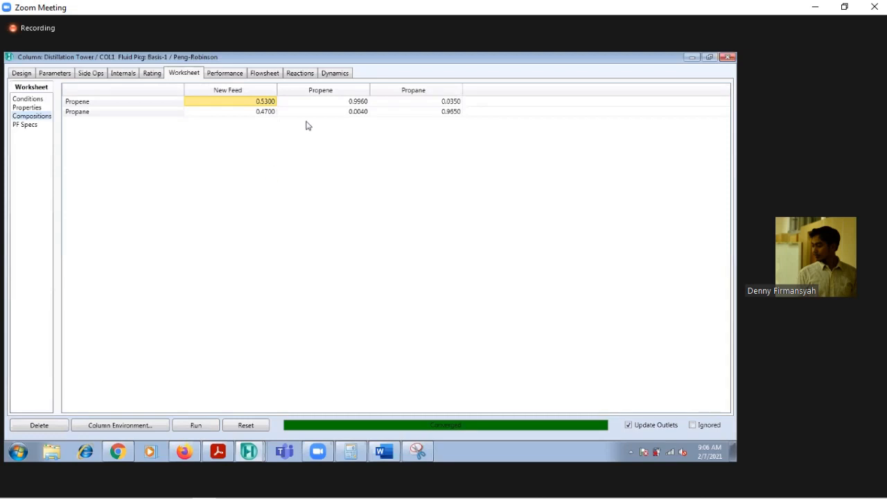
{"action": "left_click", "coordinate": [726, 57]}
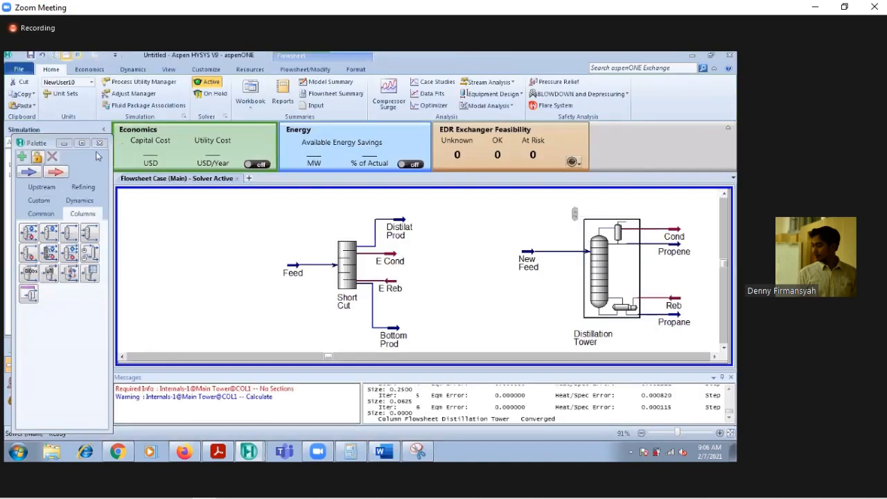
{"action": "left_click", "coordinate": [99, 143]}
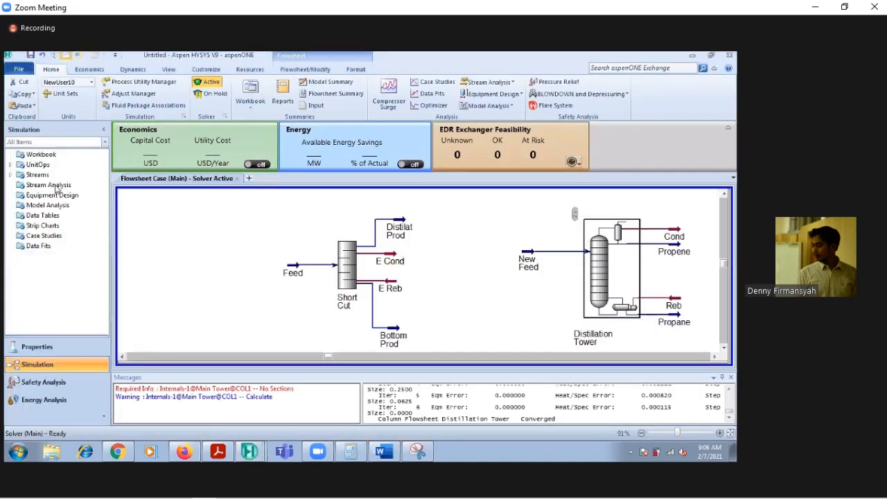